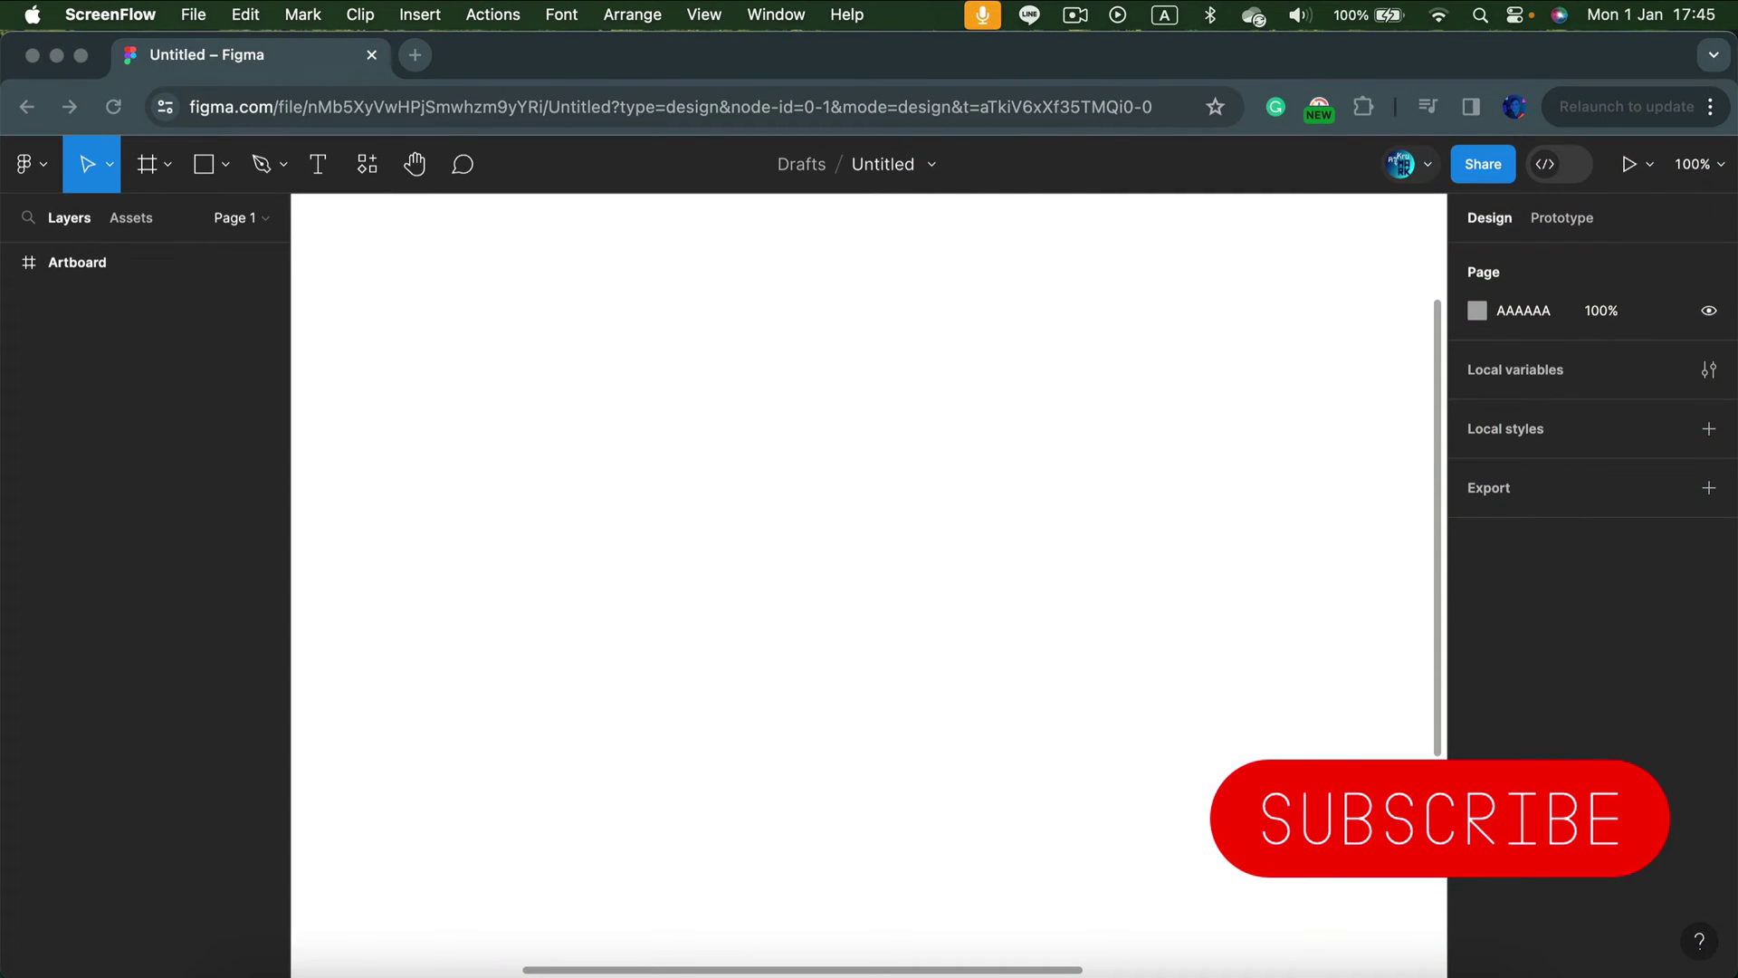
Draw a 201×201 circle near the canvas centre with the Ellipse tool
key("BackSpace")
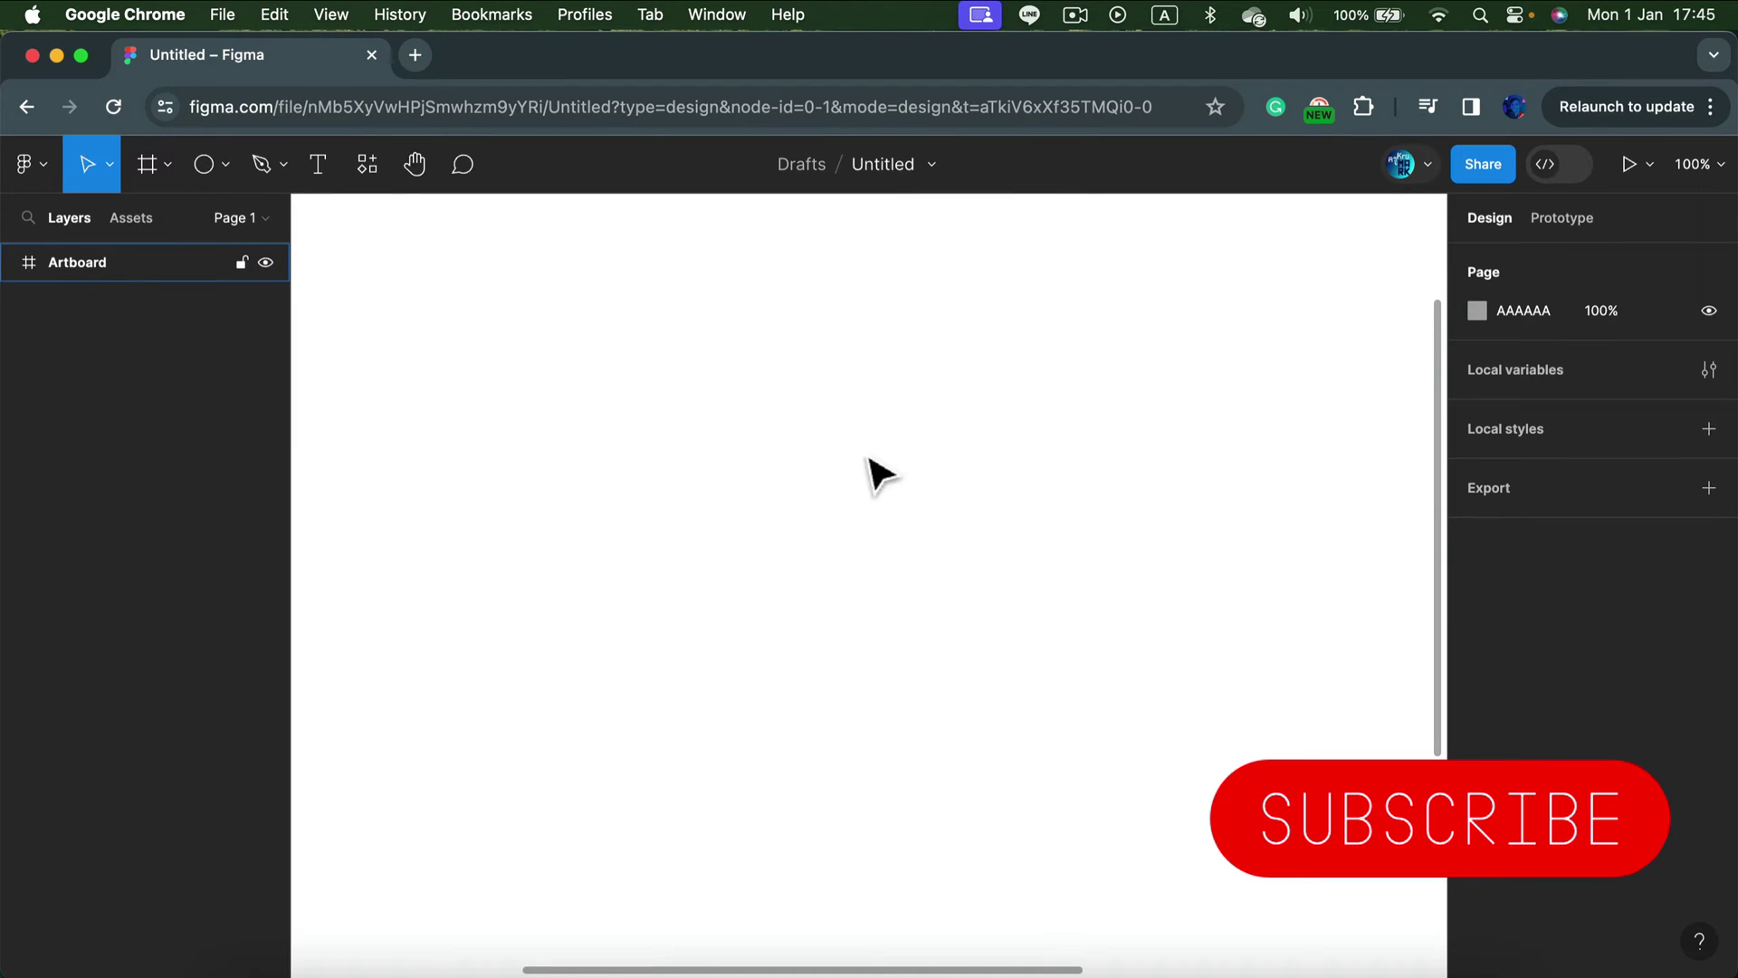
key("Escape")
left_click(206, 161)
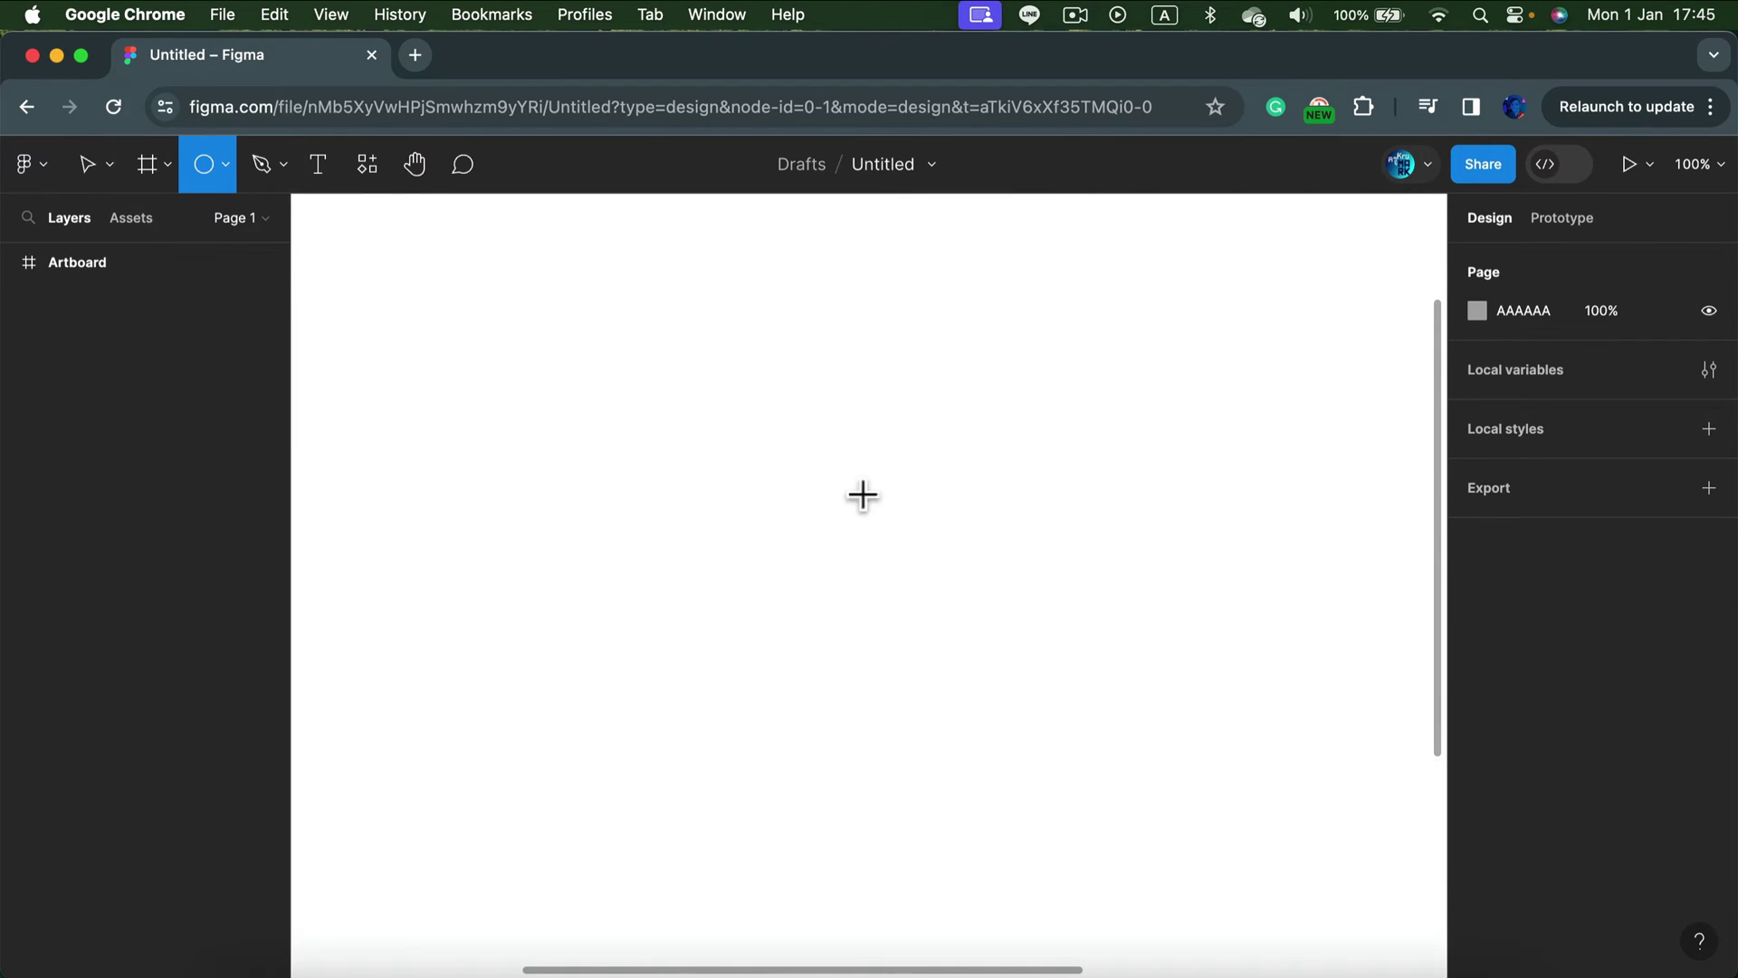
mouse_move(626, 405)
left_mouse_down()
mouse_move(907, 666)
mouse_move(846, 617)
mouse_move(867, 642)
left_mouse_up()
key("shift")
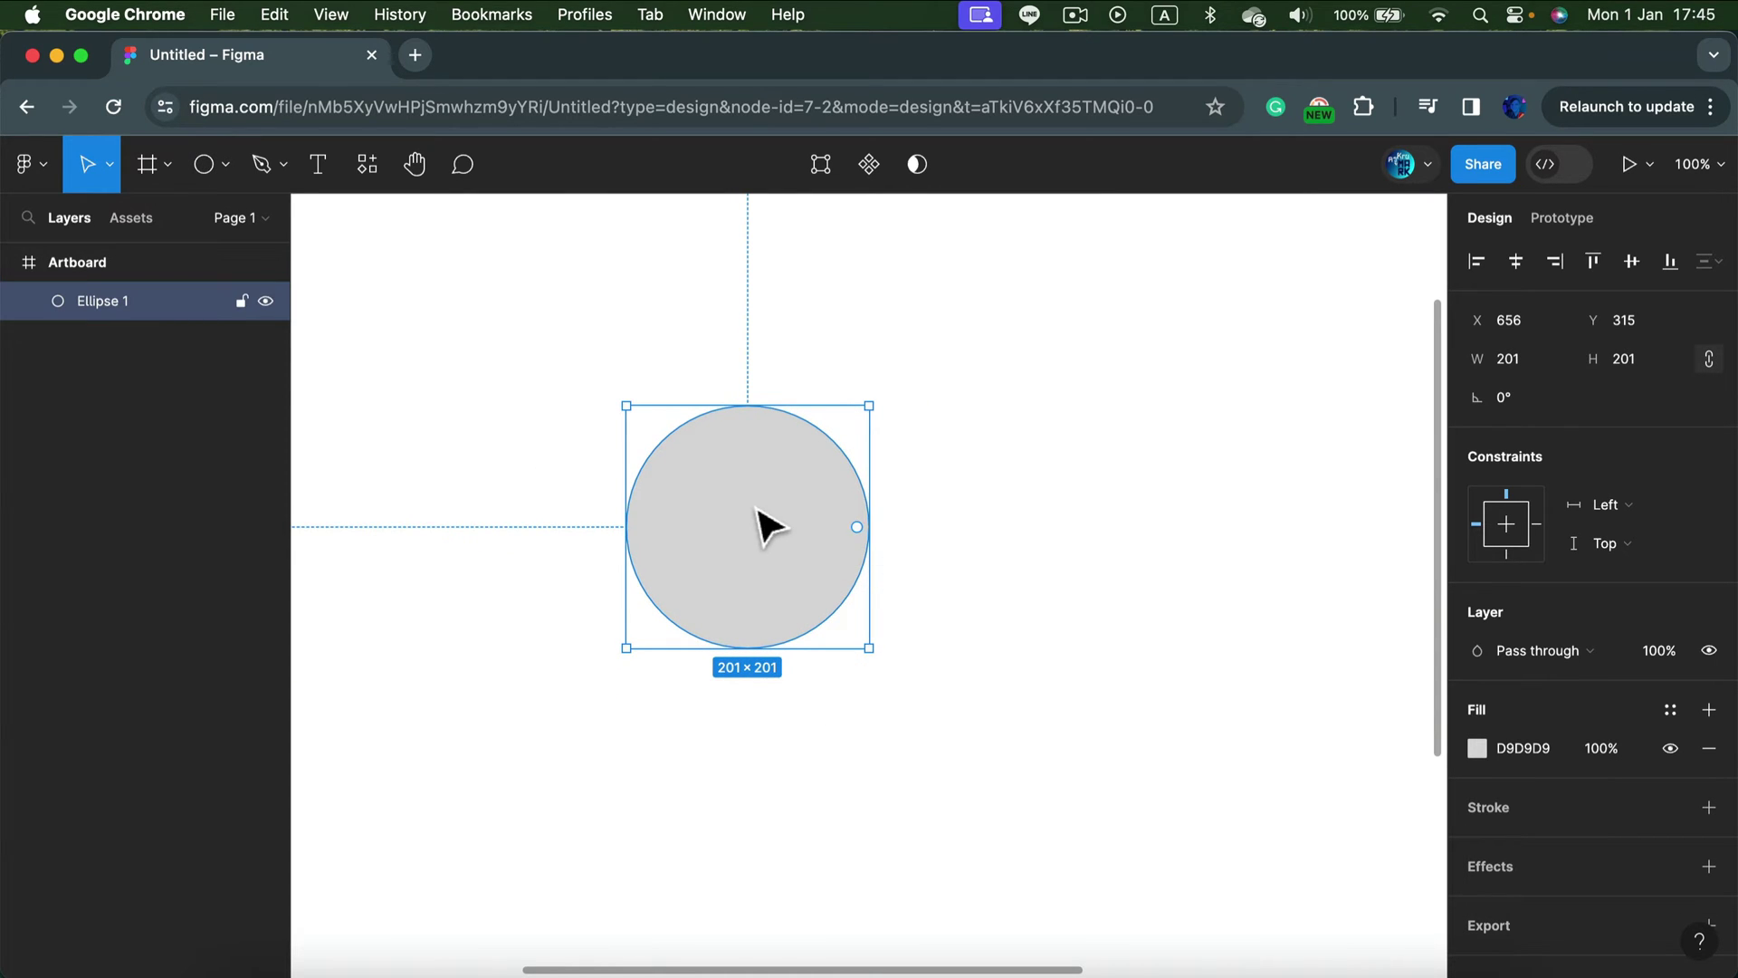
left_click_drag(764, 516, 760, 485)
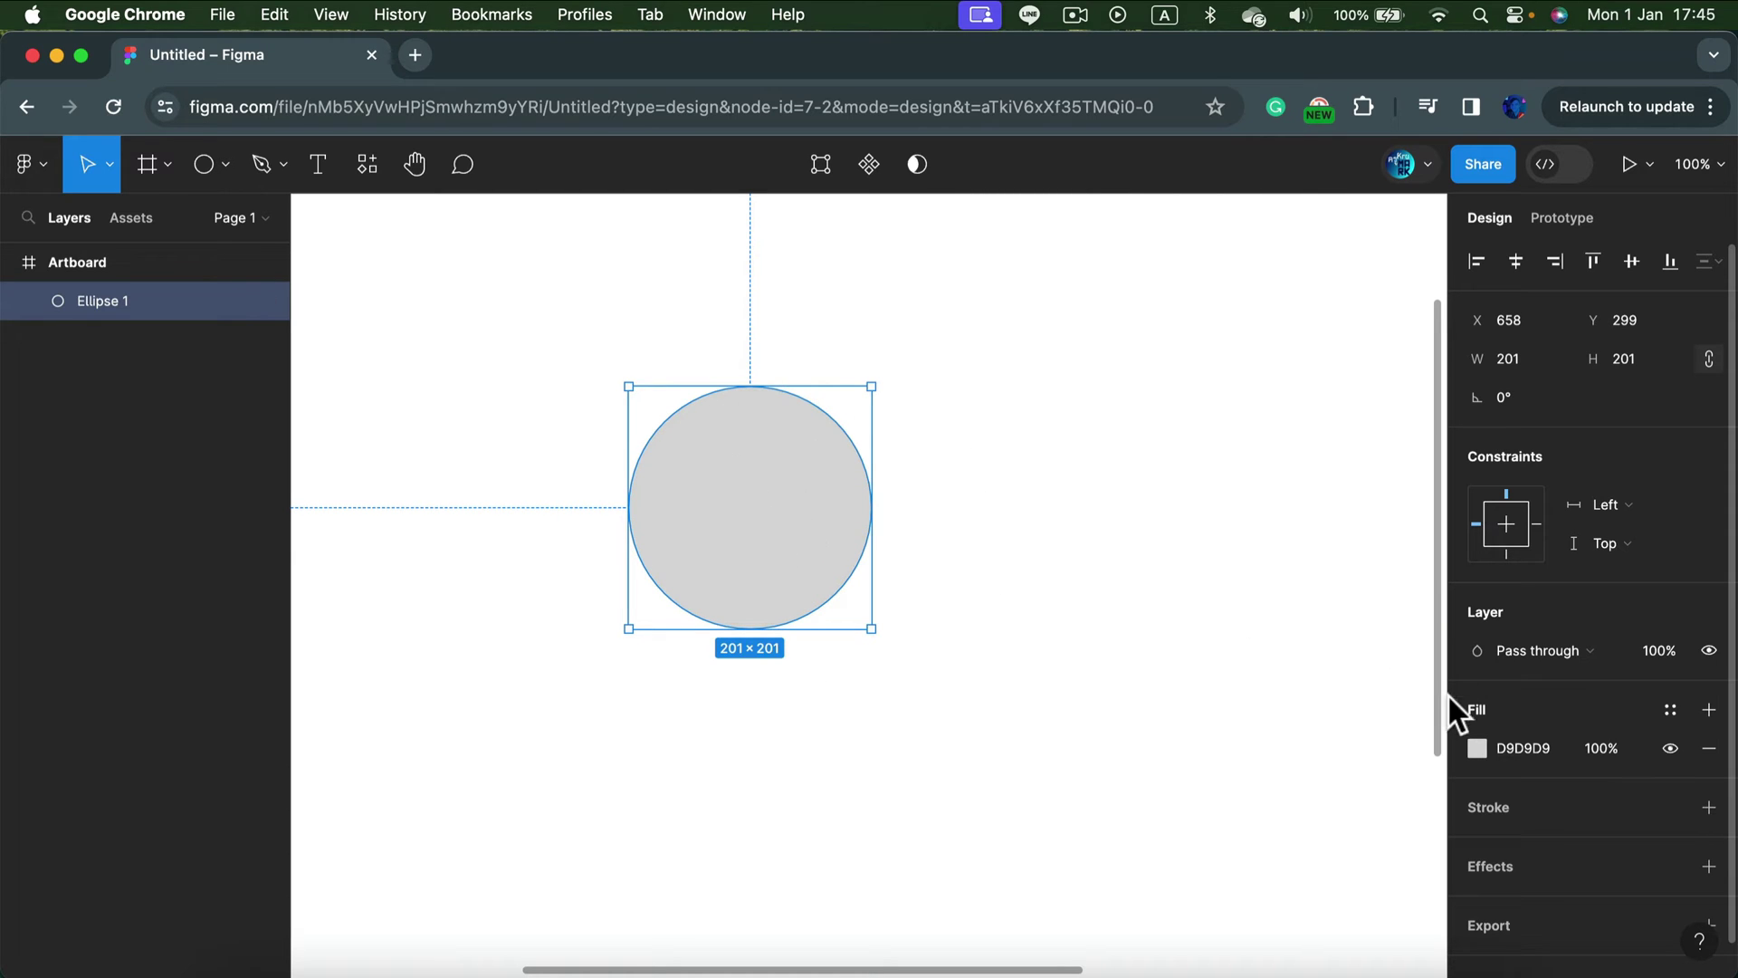
Give the circle an orange FFB55E fill and move it to X 593, Y 268
left_click(1475, 746)
left_click(1319, 393)
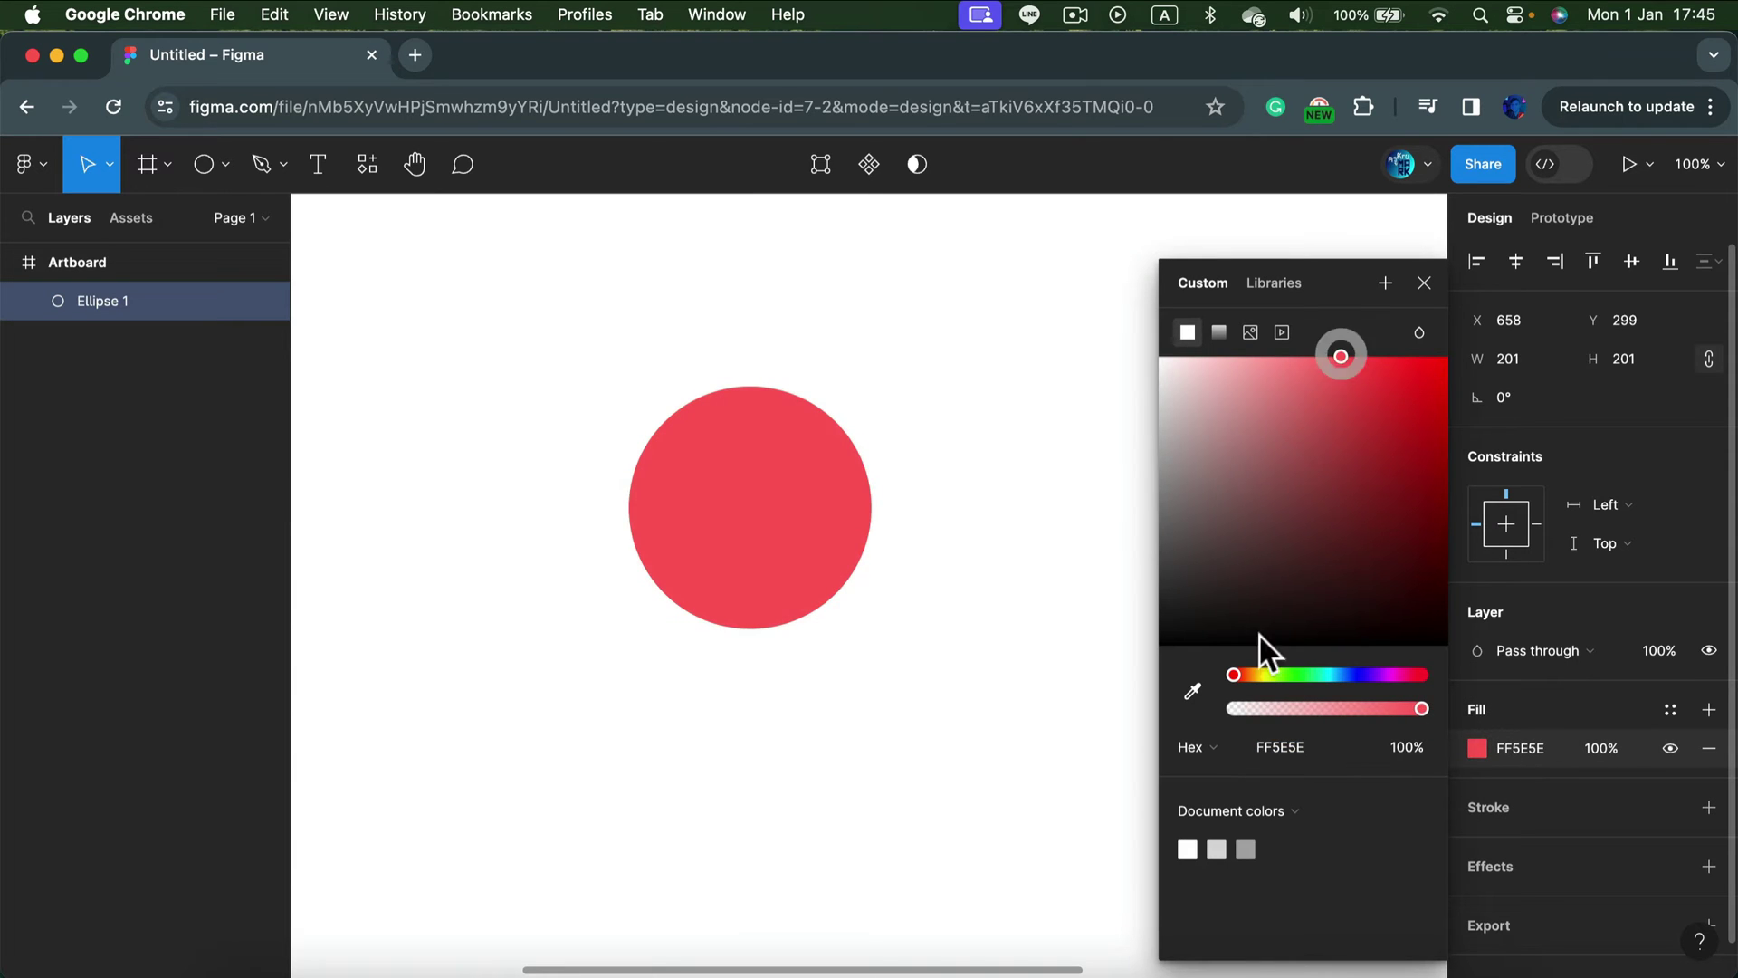
left_click_drag(1234, 675, 1249, 676)
left_click(971, 392)
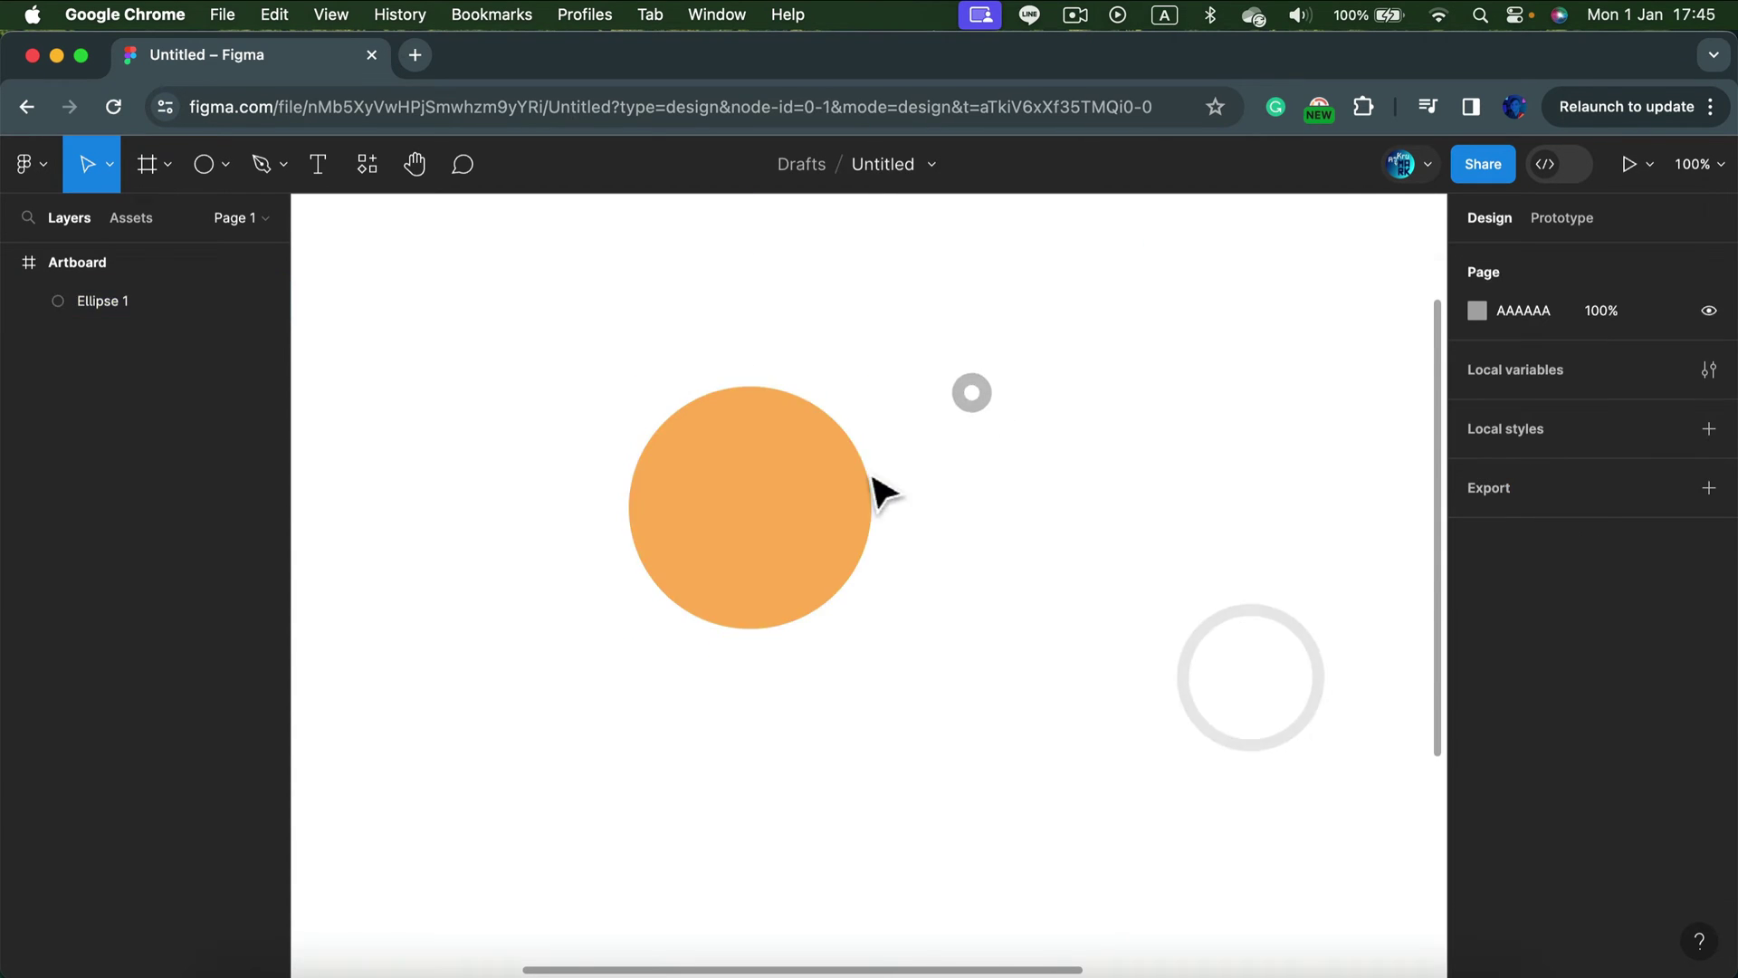
left_click_drag(867, 482, 788, 445)
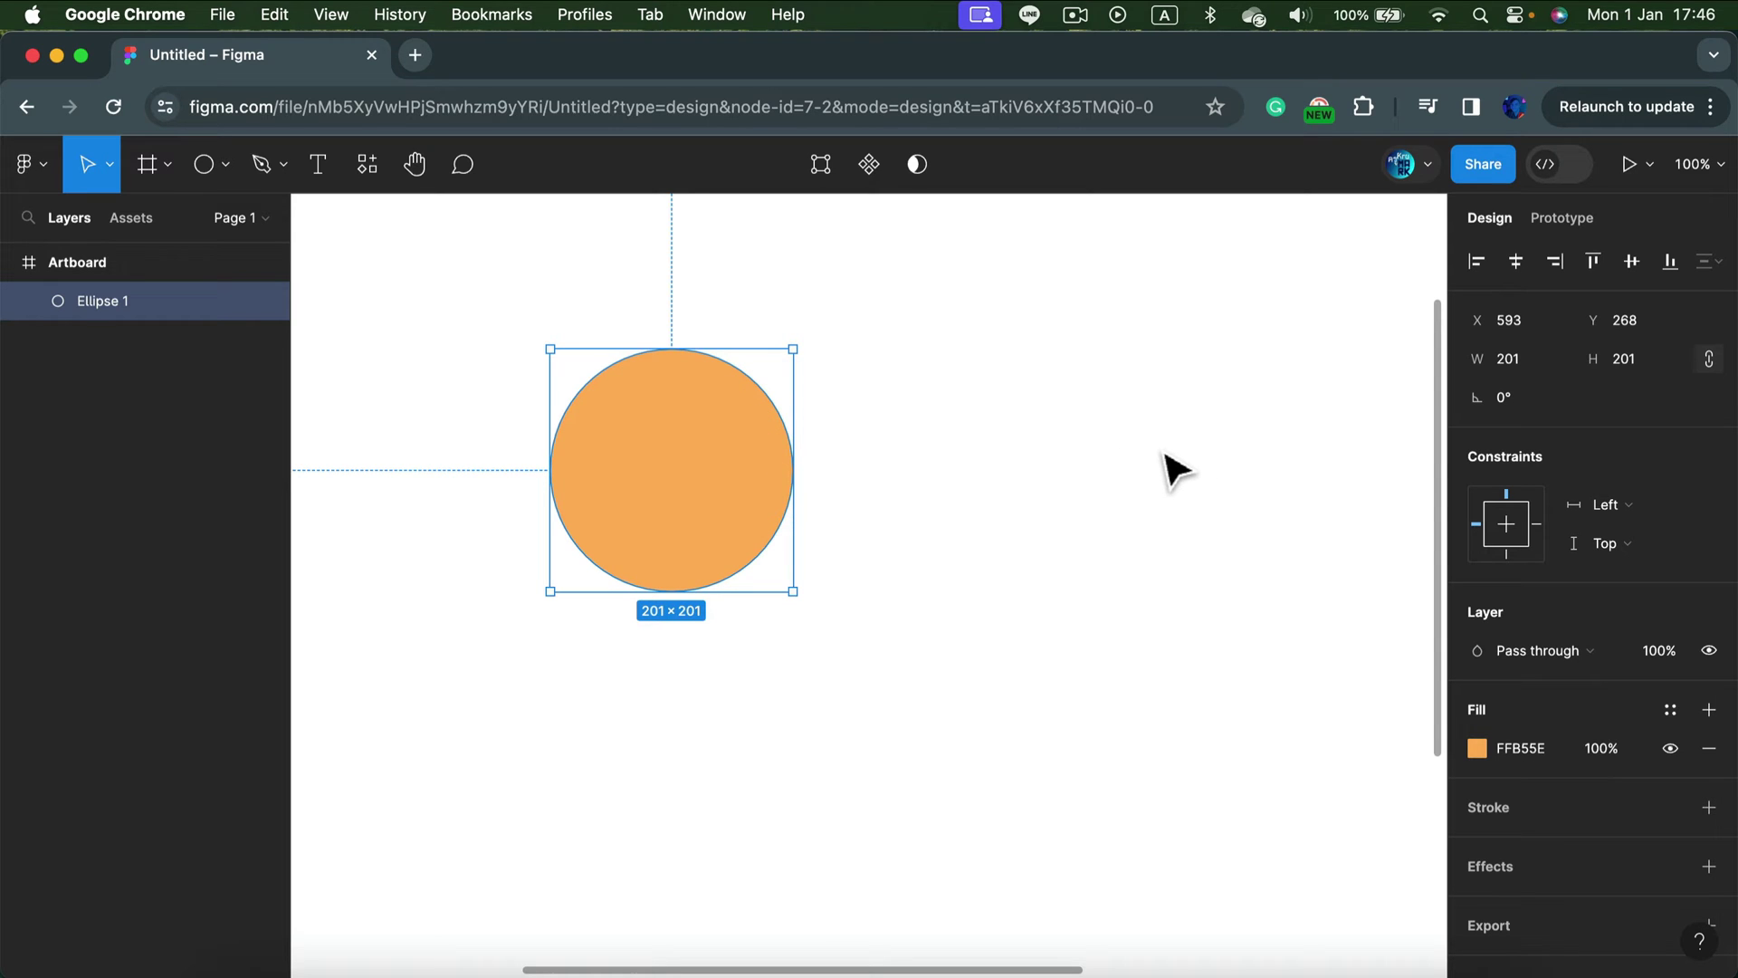
Paste a copy of the circle to the right and give it a purple D55EFF fill
key("super+v")
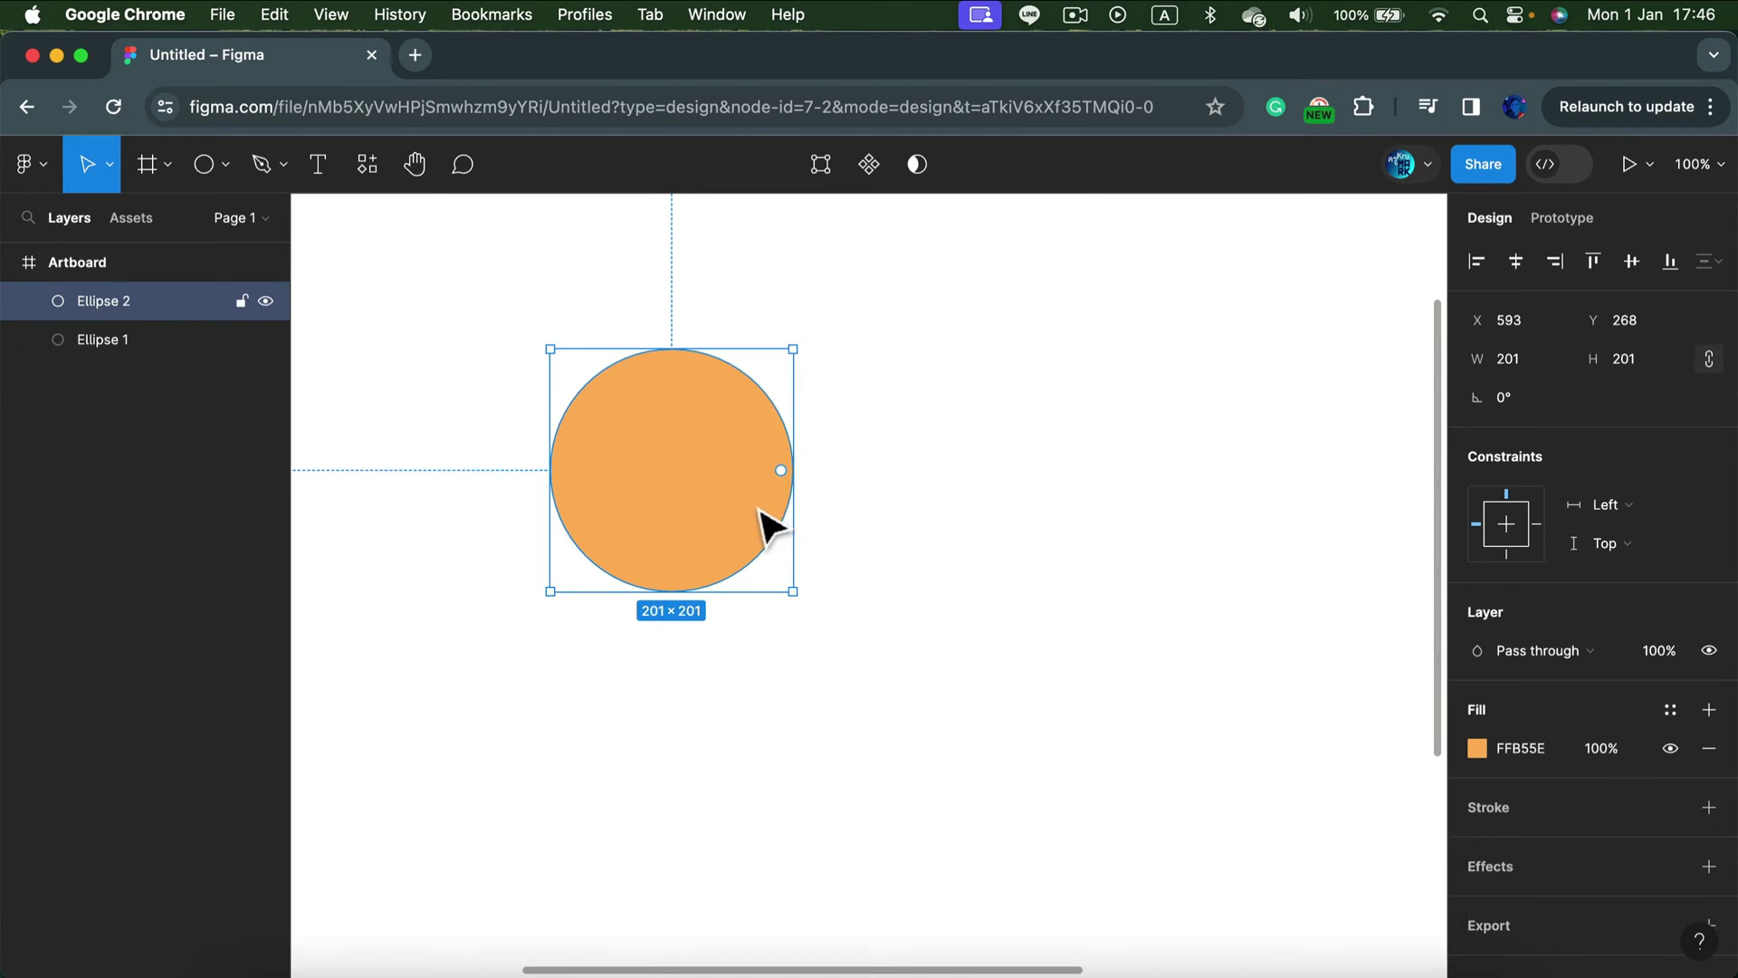
left_click_drag(761, 523, 1057, 522)
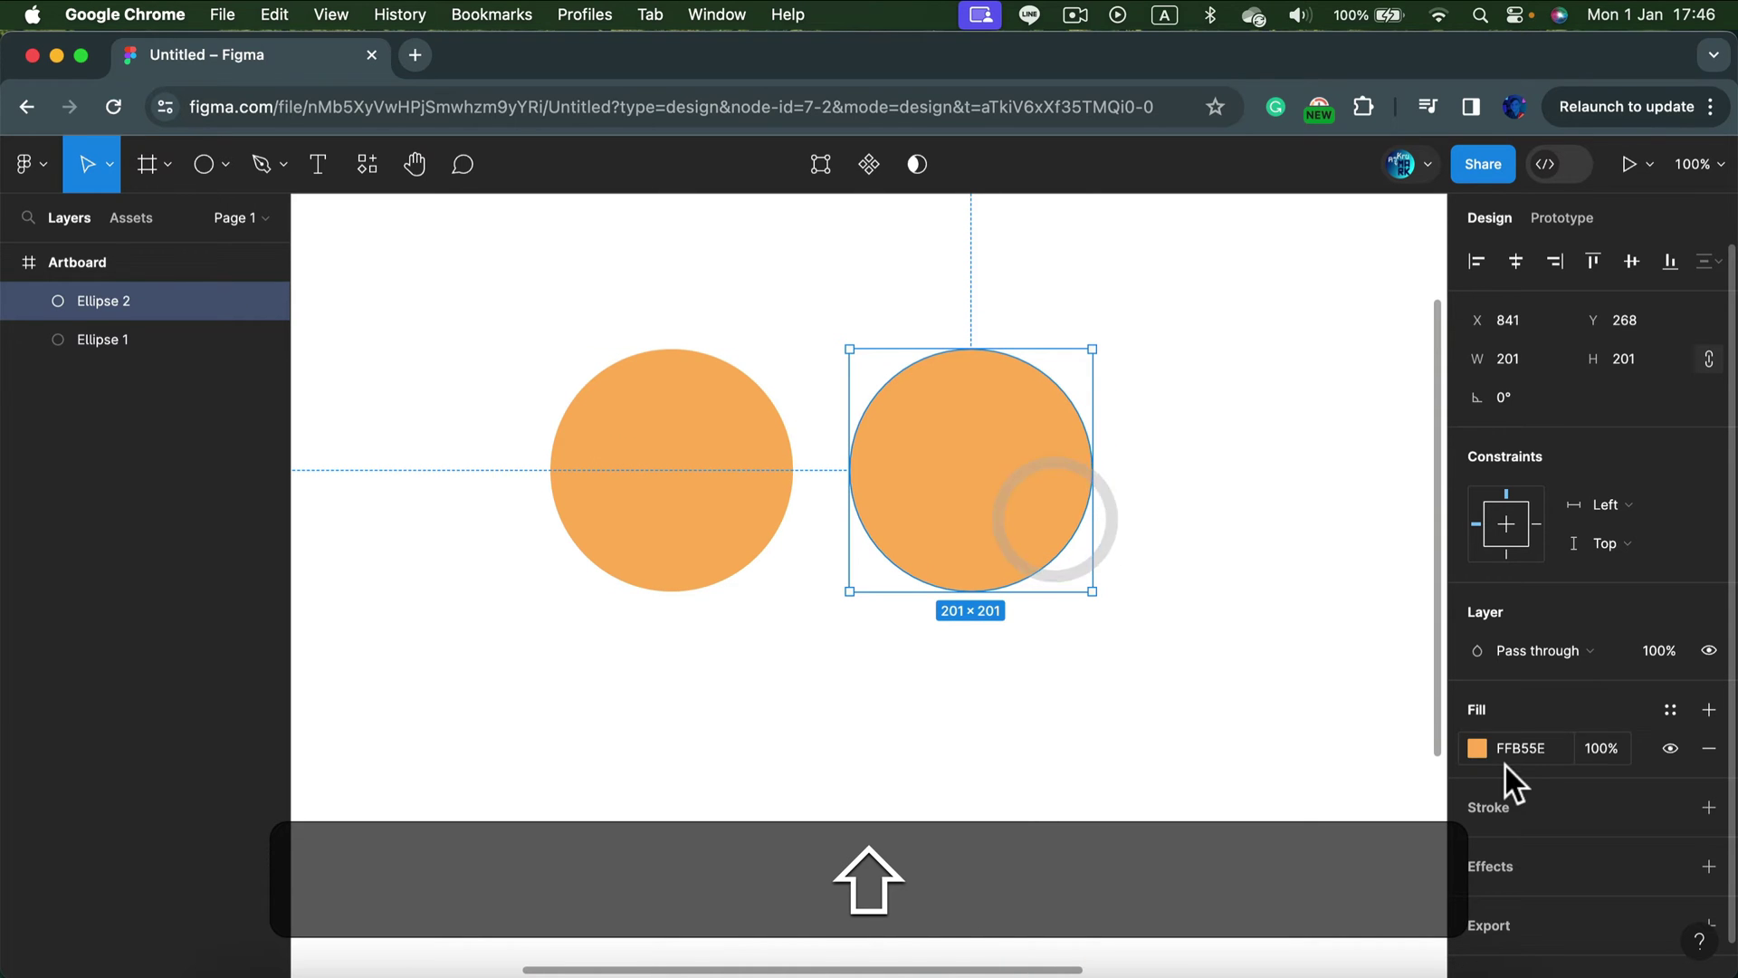
left_click(1482, 749)
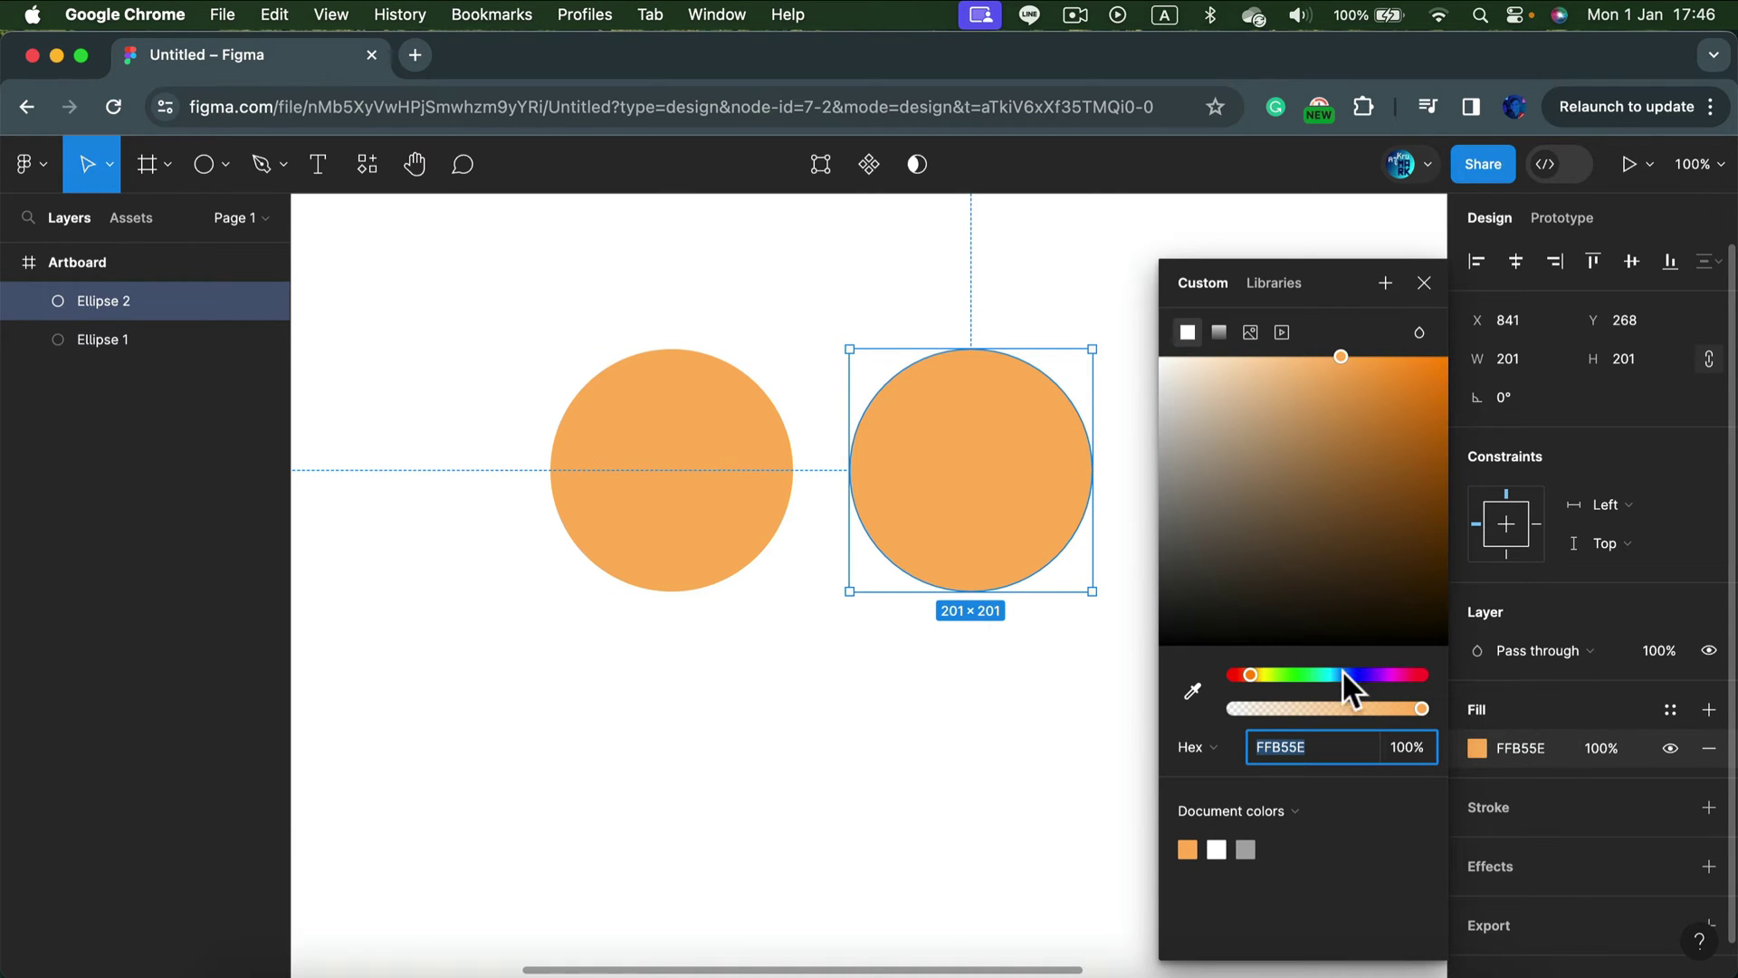
left_click(1379, 674)
left_click(924, 292)
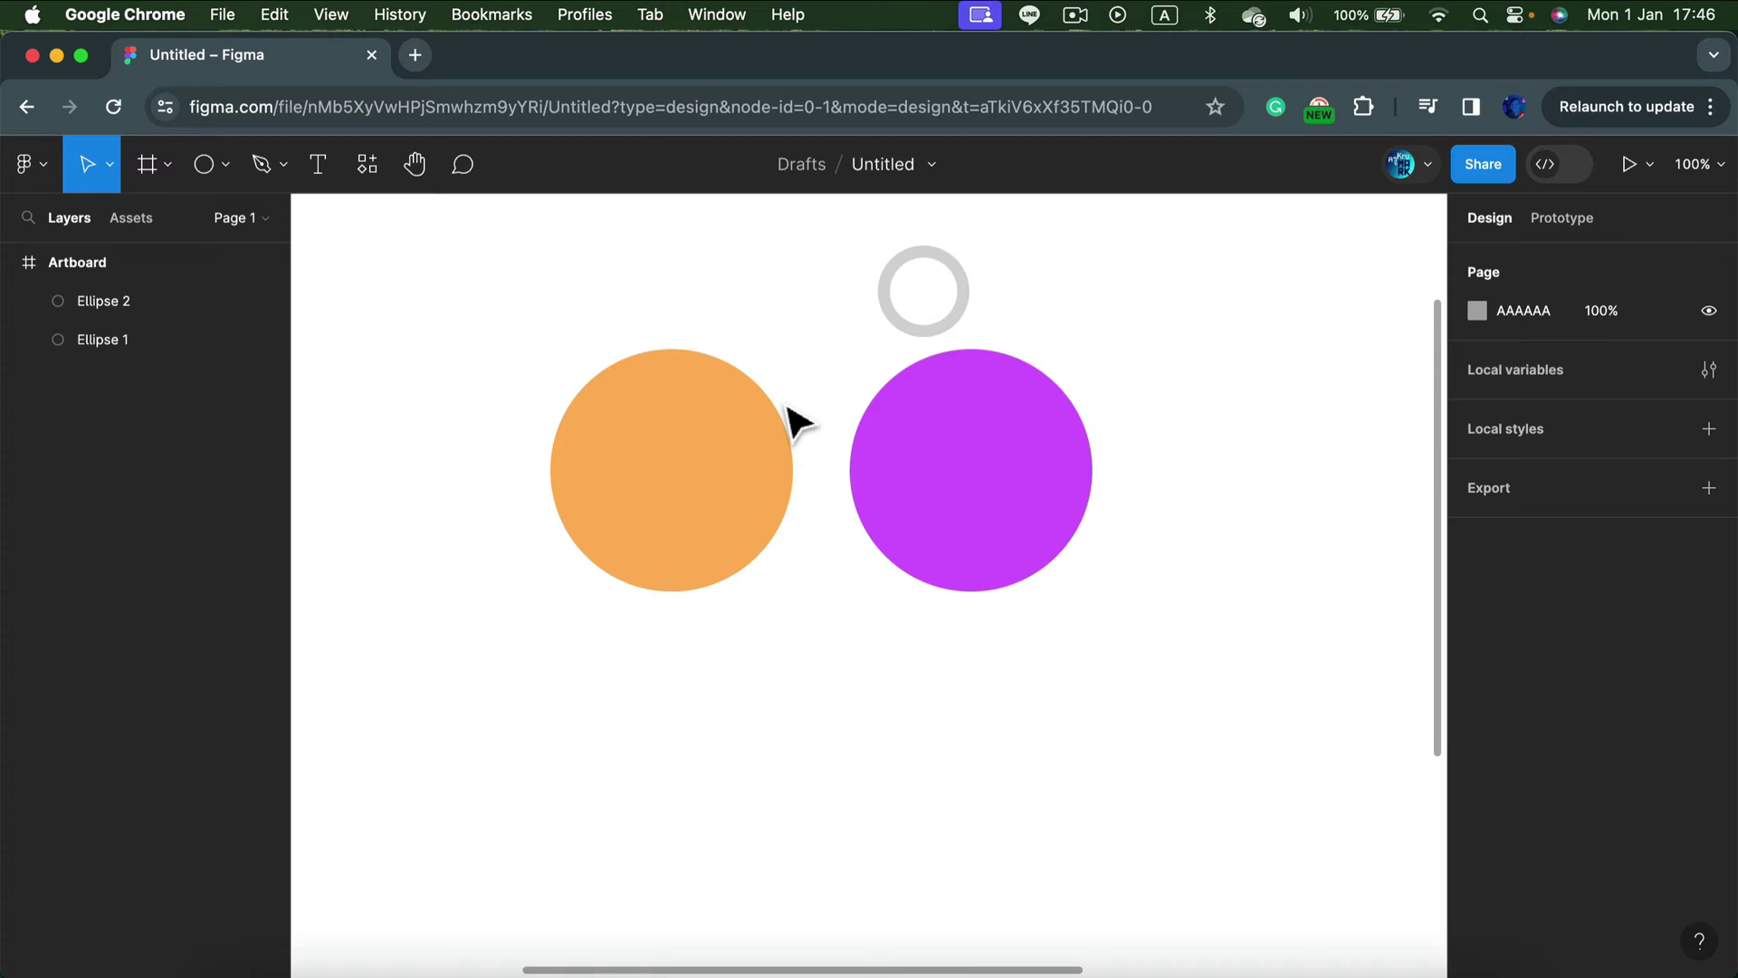
Scale both circles up to 349×349 and overlap the purple one onto the orange one
left_click(718, 466)
left_click(931, 488, "shift")
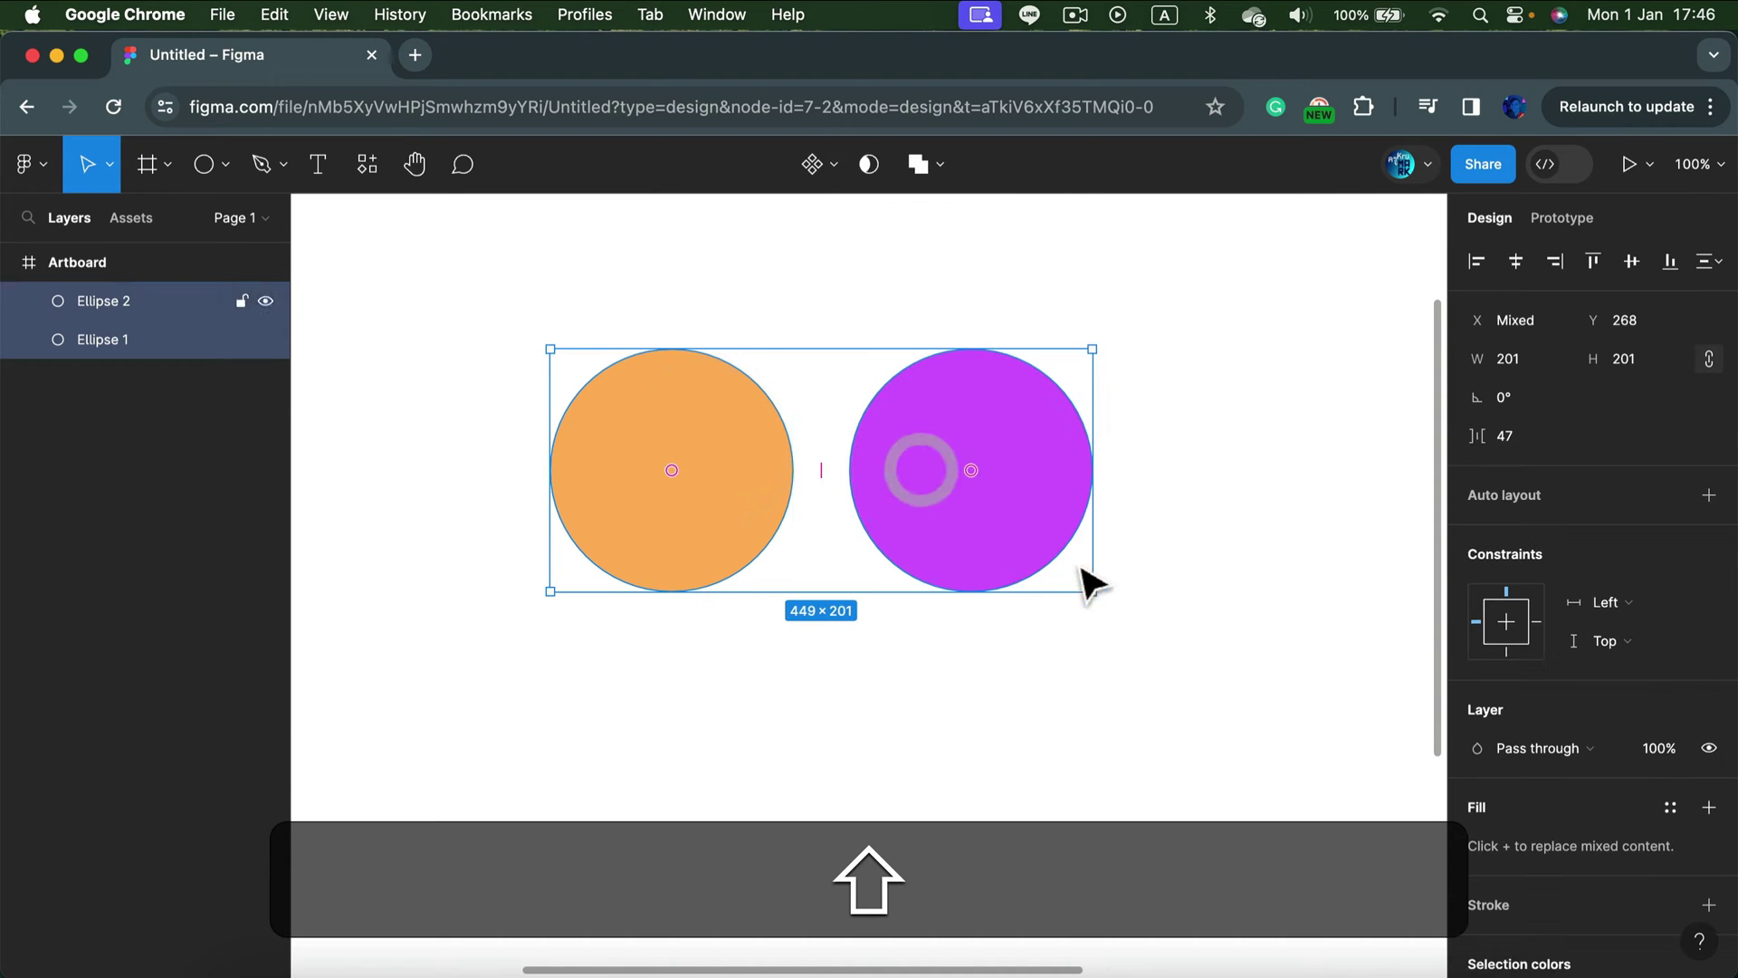
left_click_drag(1086, 591, 1241, 760)
left_click(1113, 250)
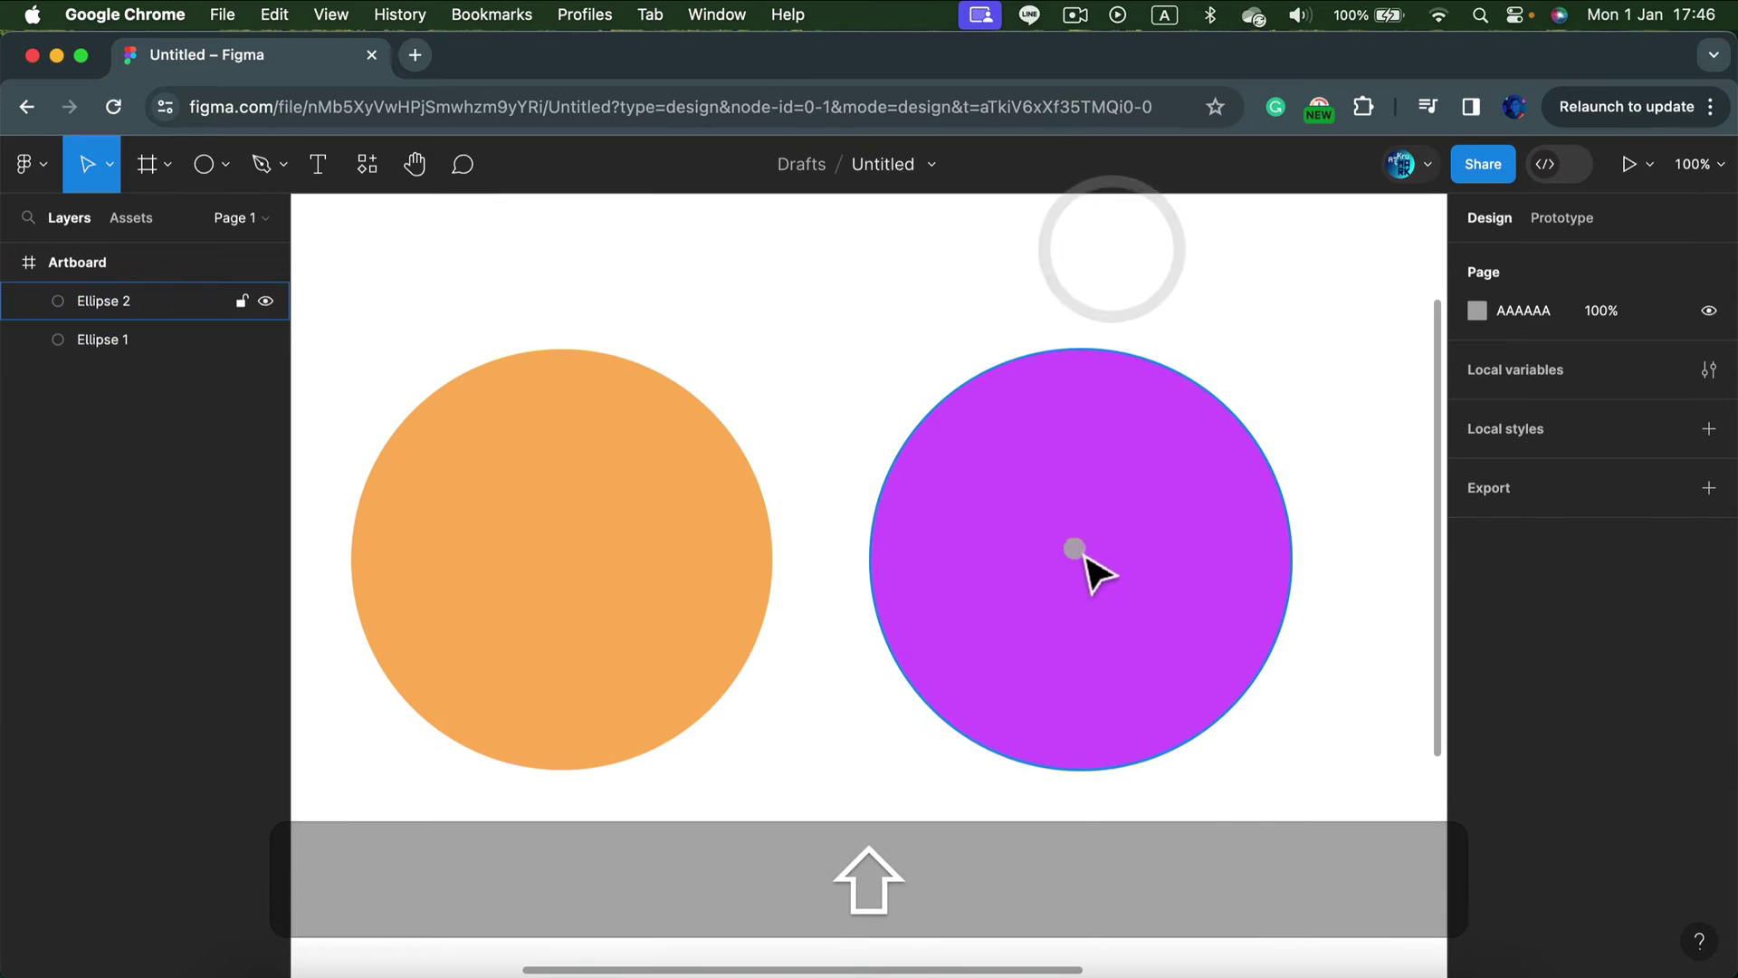
left_click(1085, 557)
left_click_drag(1146, 608, 1043, 633)
left_click(434, 543, "shift")
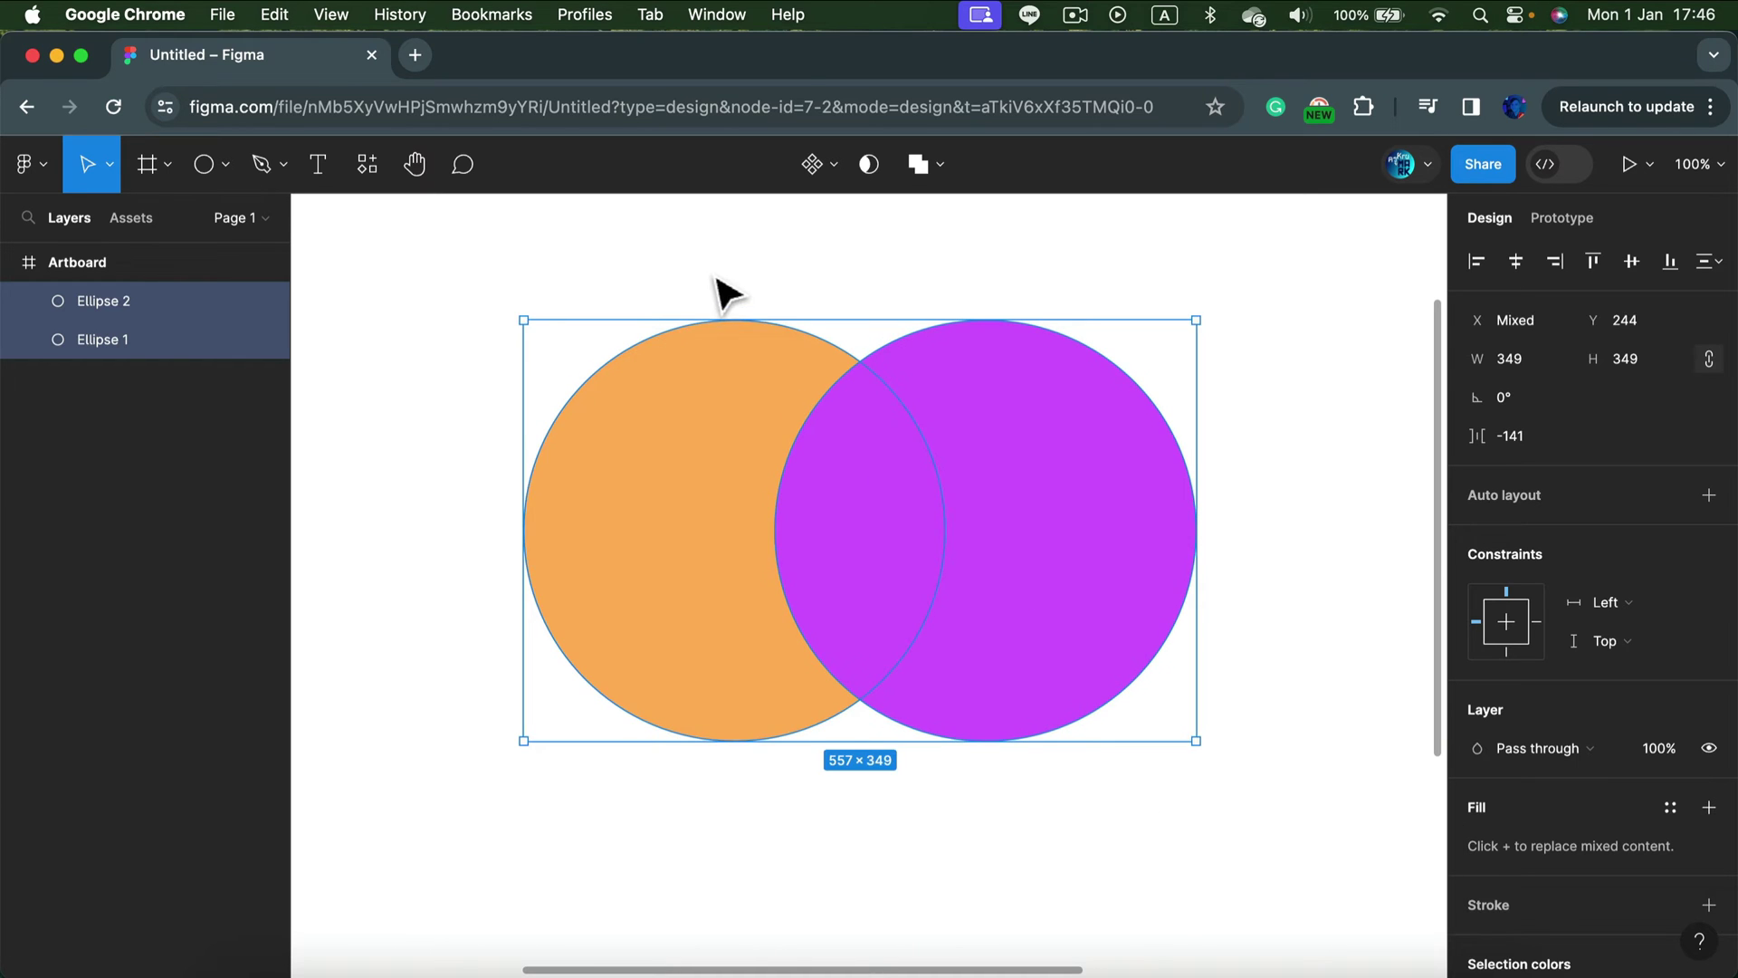
left_click(690, 259)
left_click_drag(408, 260, 1297, 831)
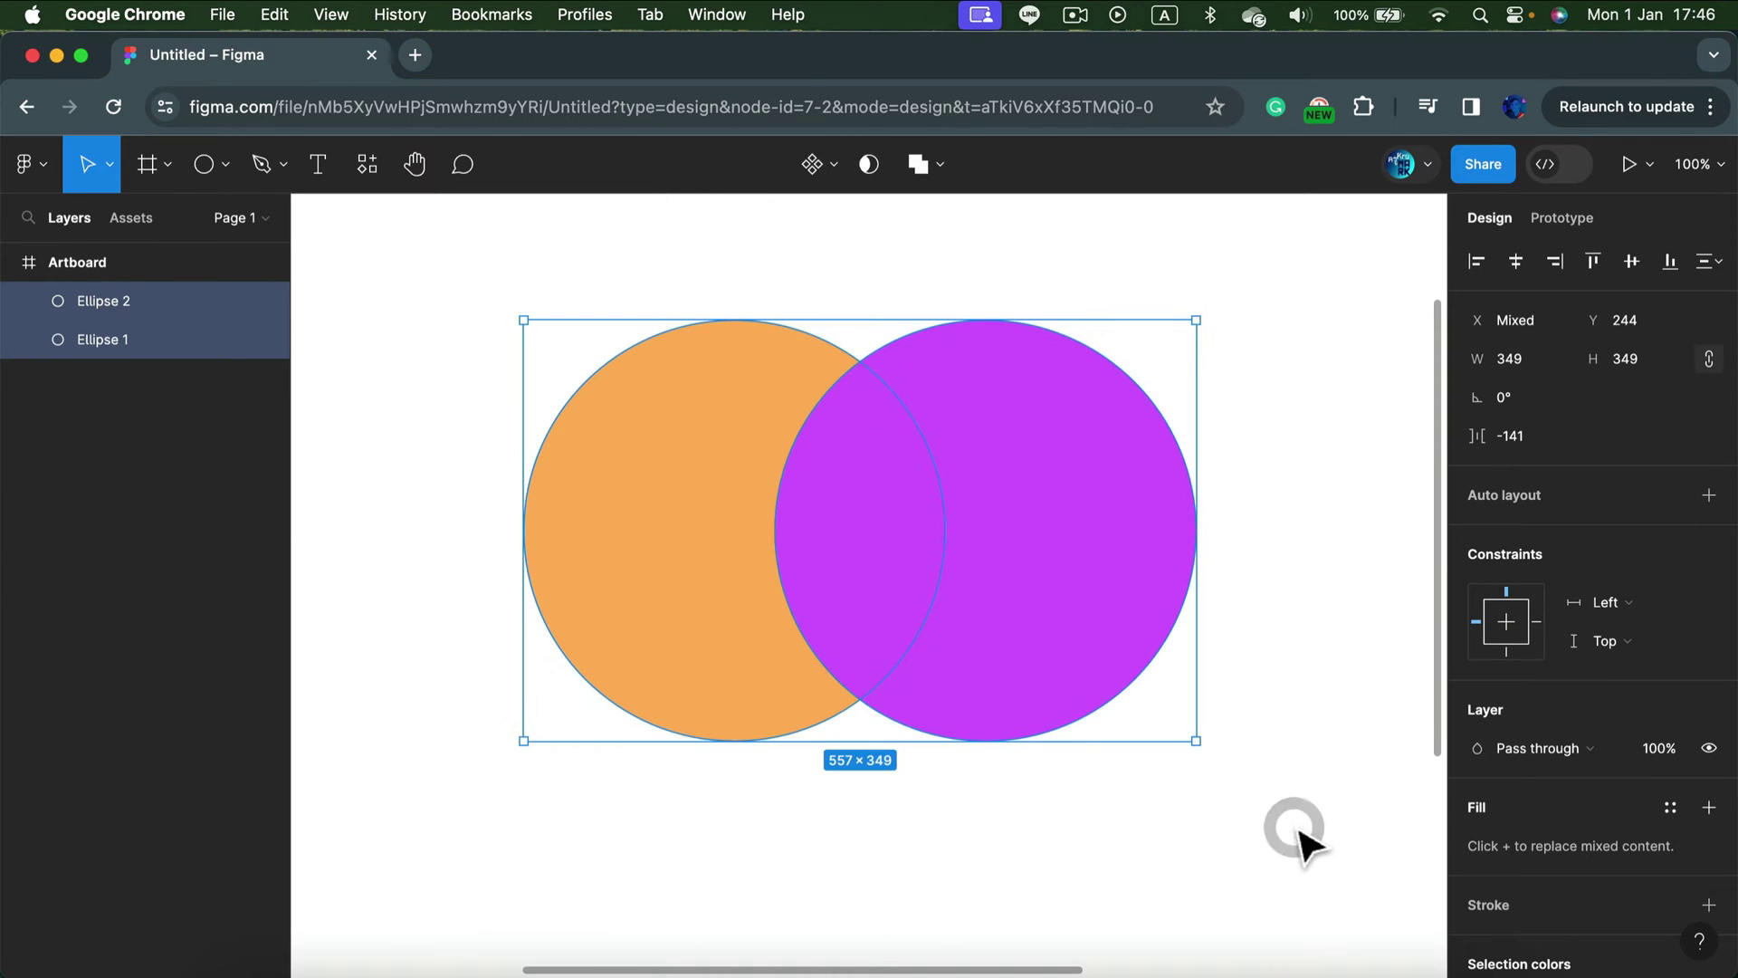
Unite the two overlapping circles into one 557×349 purple Union shape
left_click(935, 165)
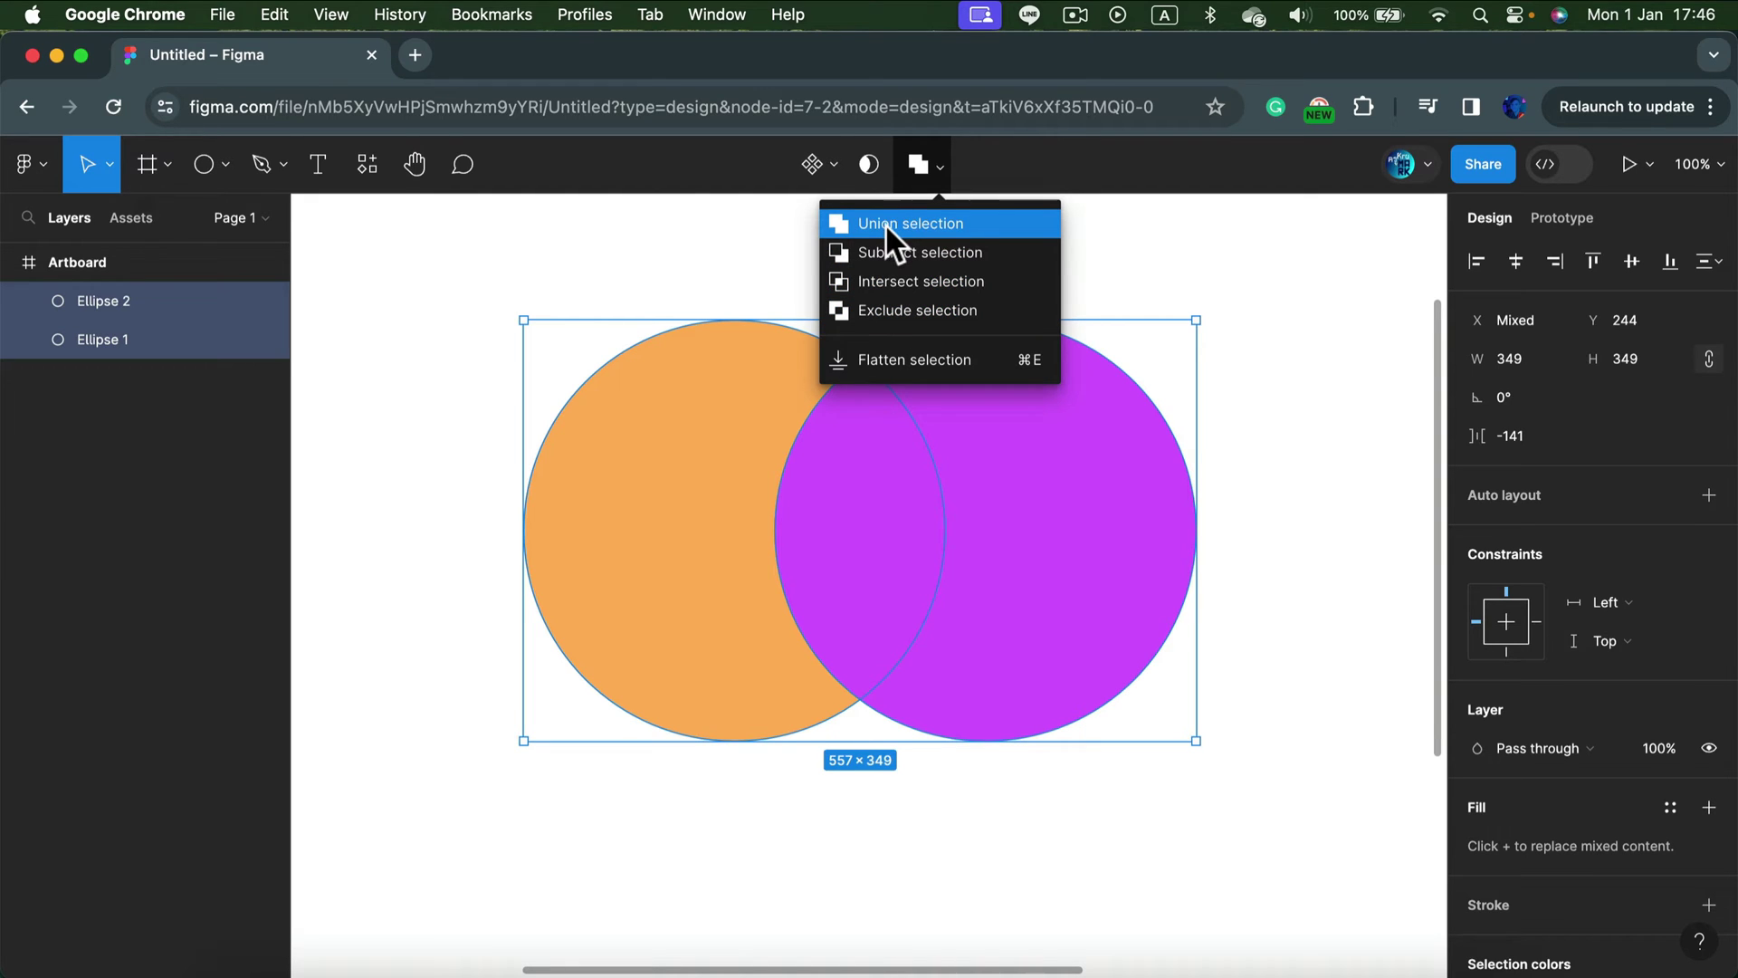
left_click(964, 221)
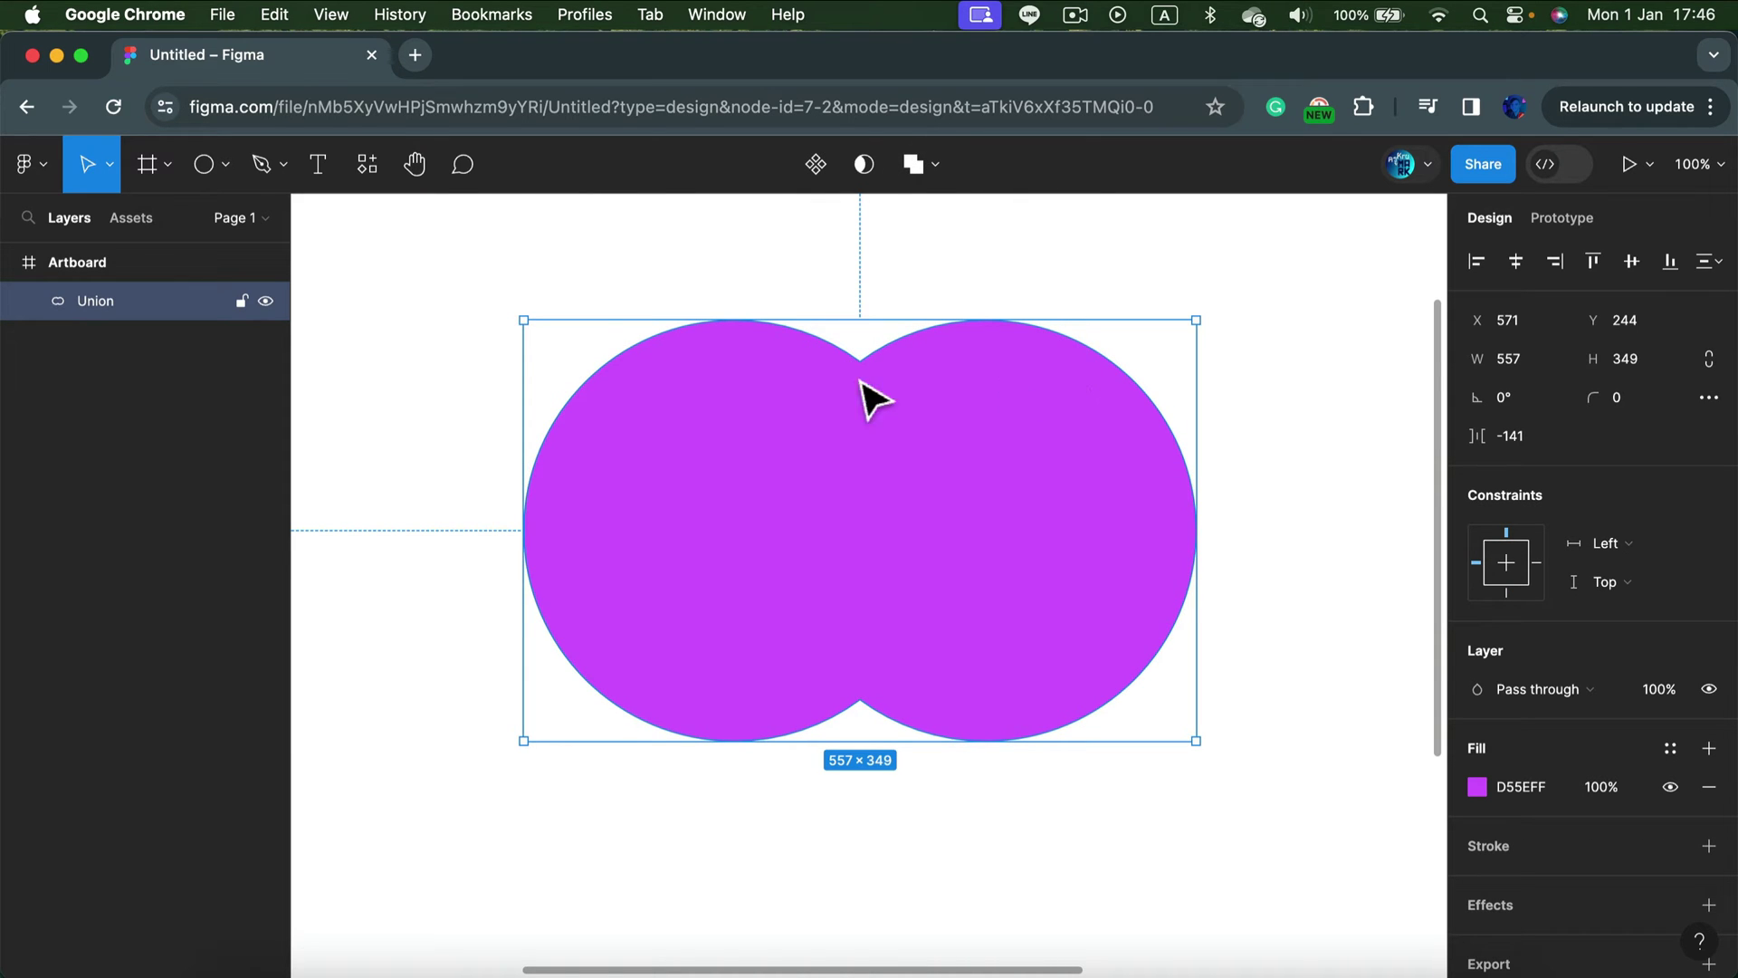
left_click(1068, 279)
left_click(1008, 429)
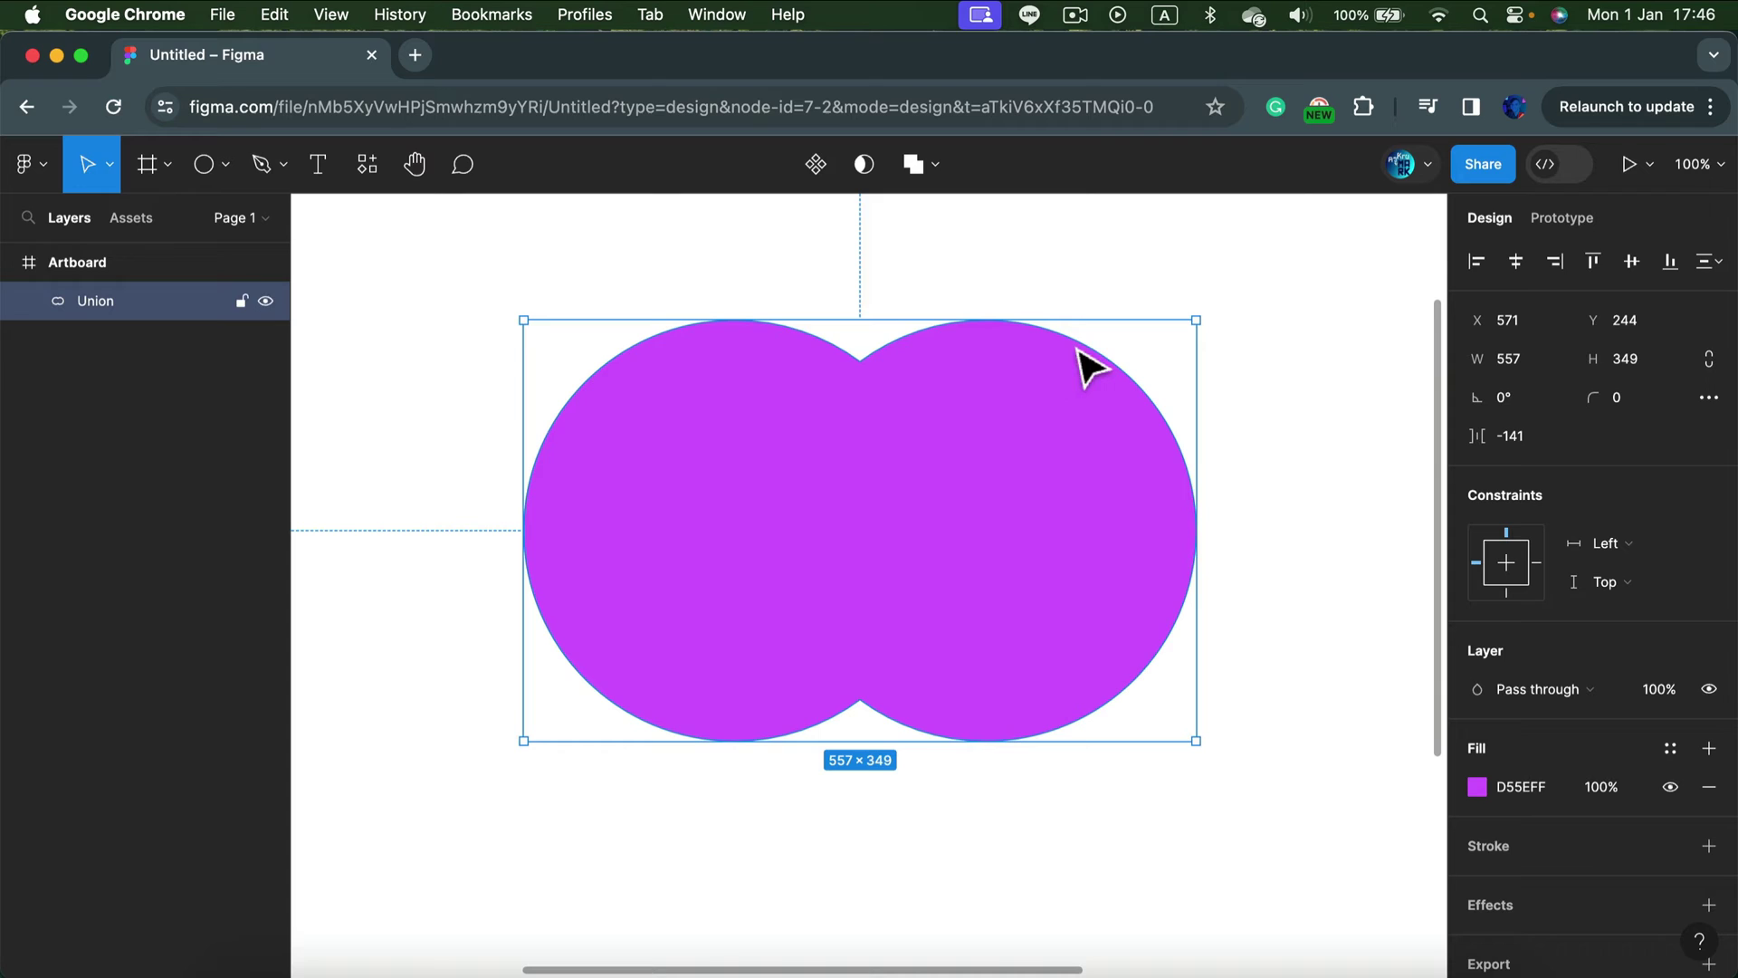
left_click(31, 301)
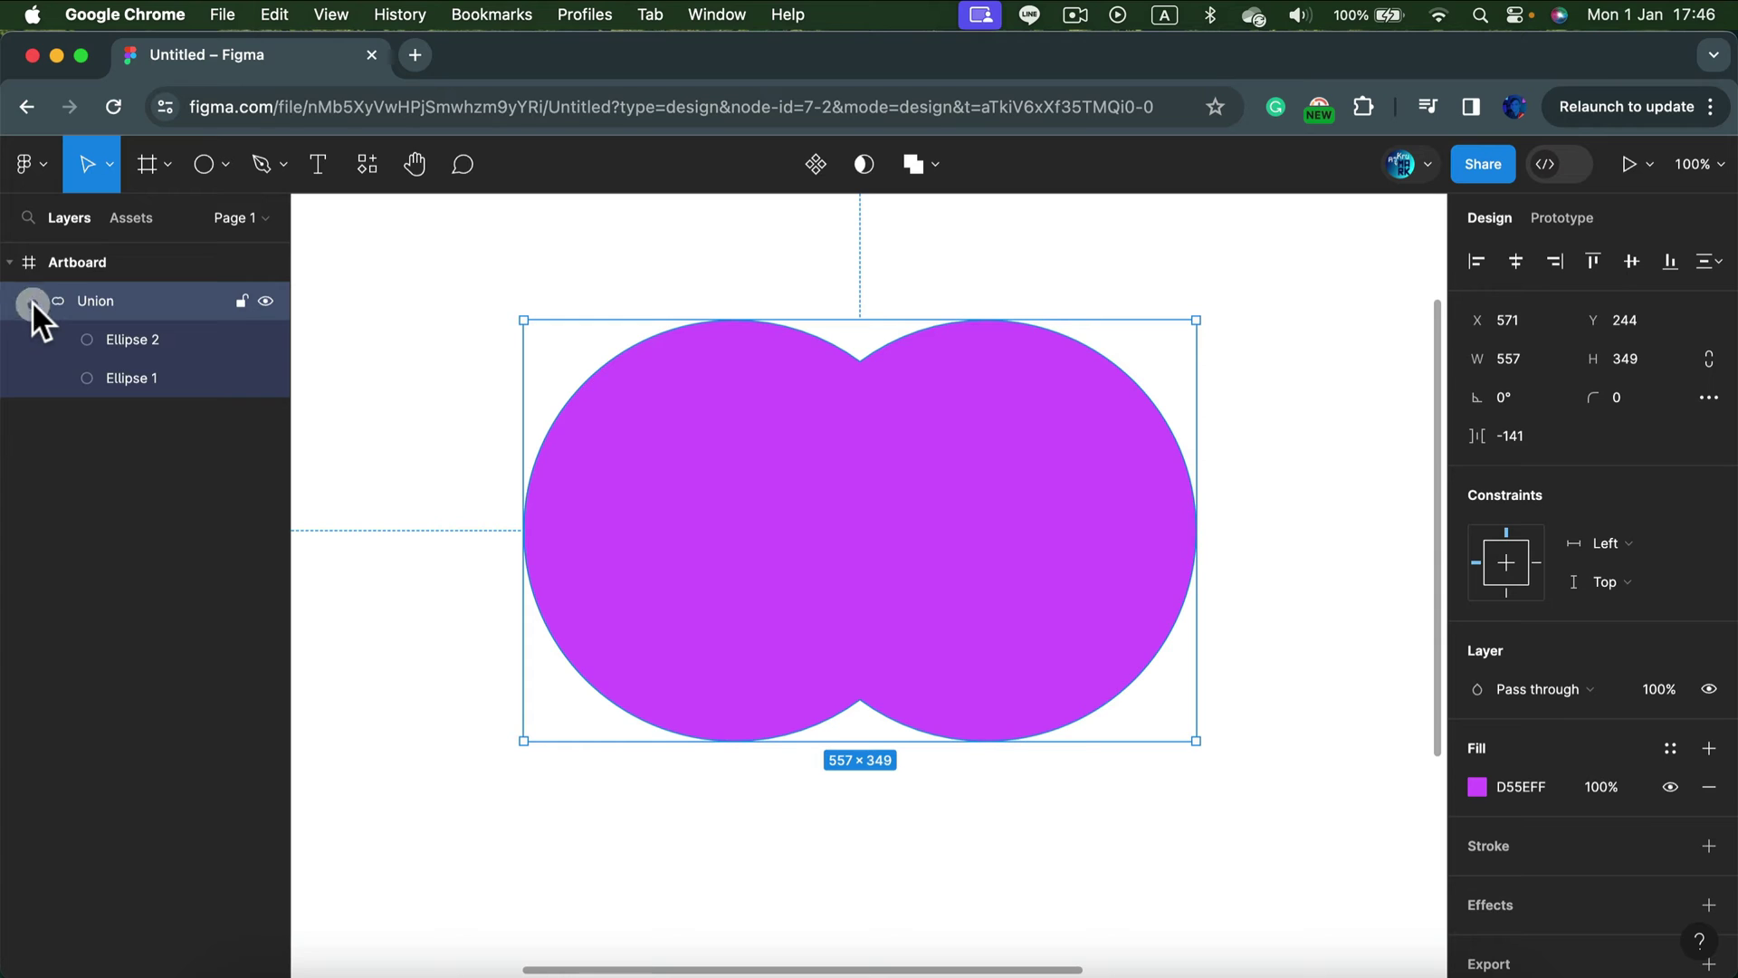
left_click(162, 341)
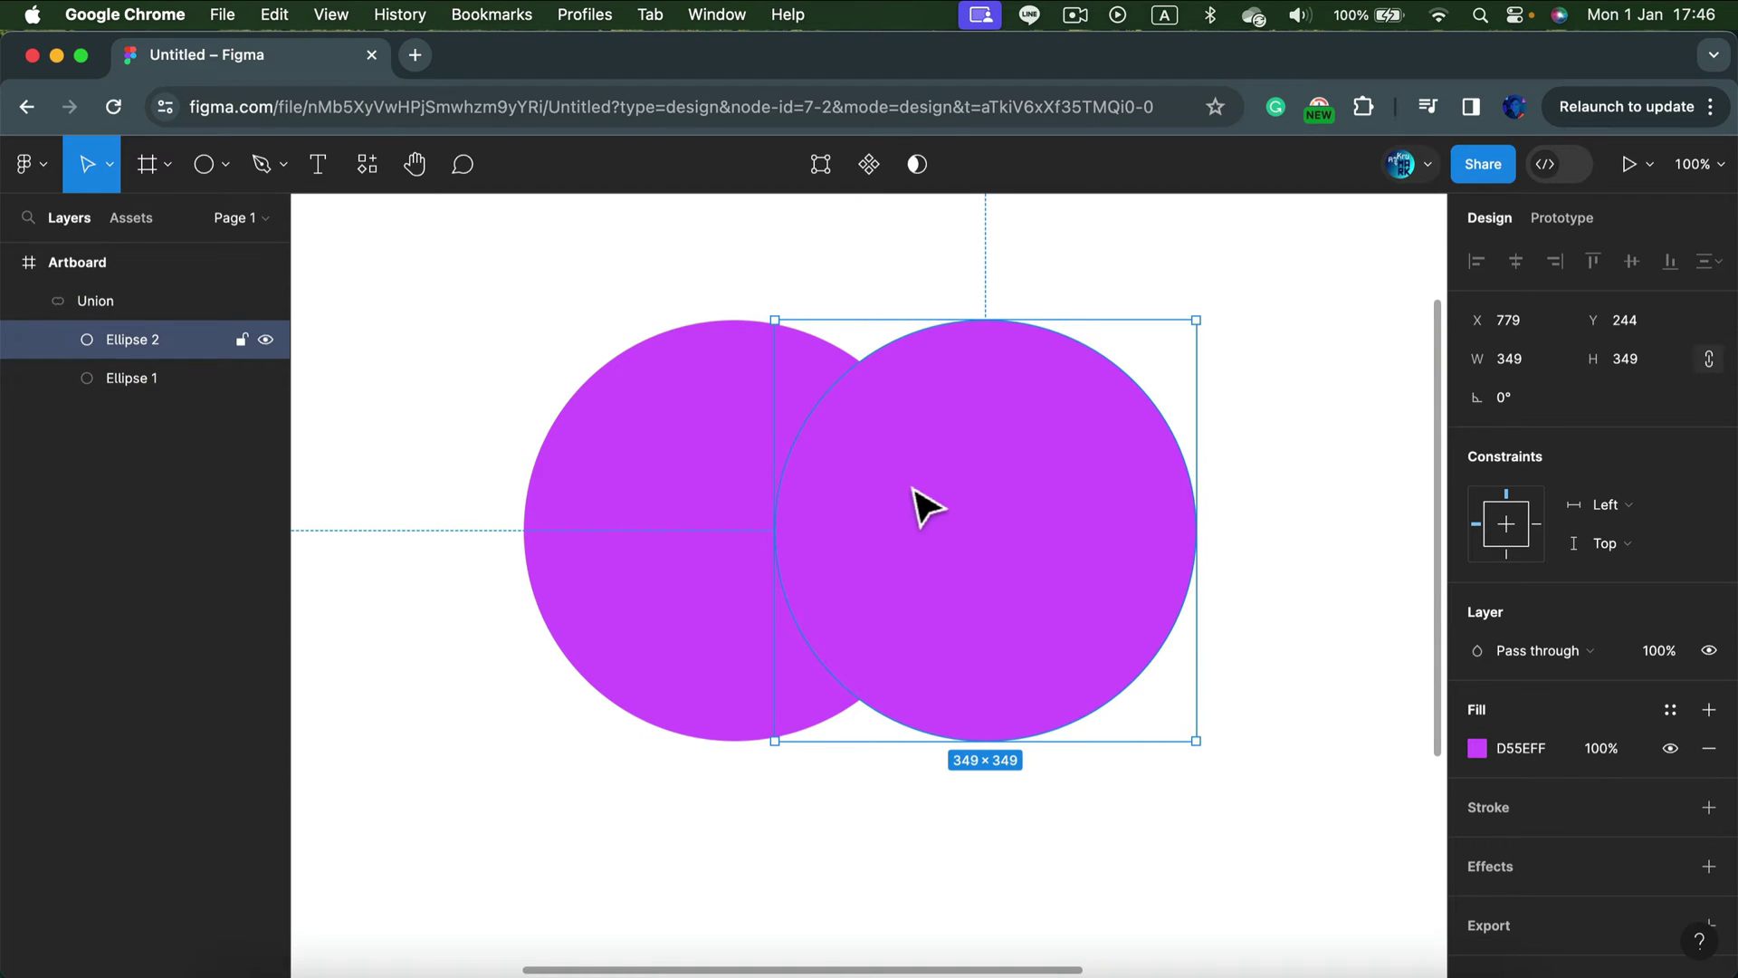
left_click_drag(987, 466, 1200, 386)
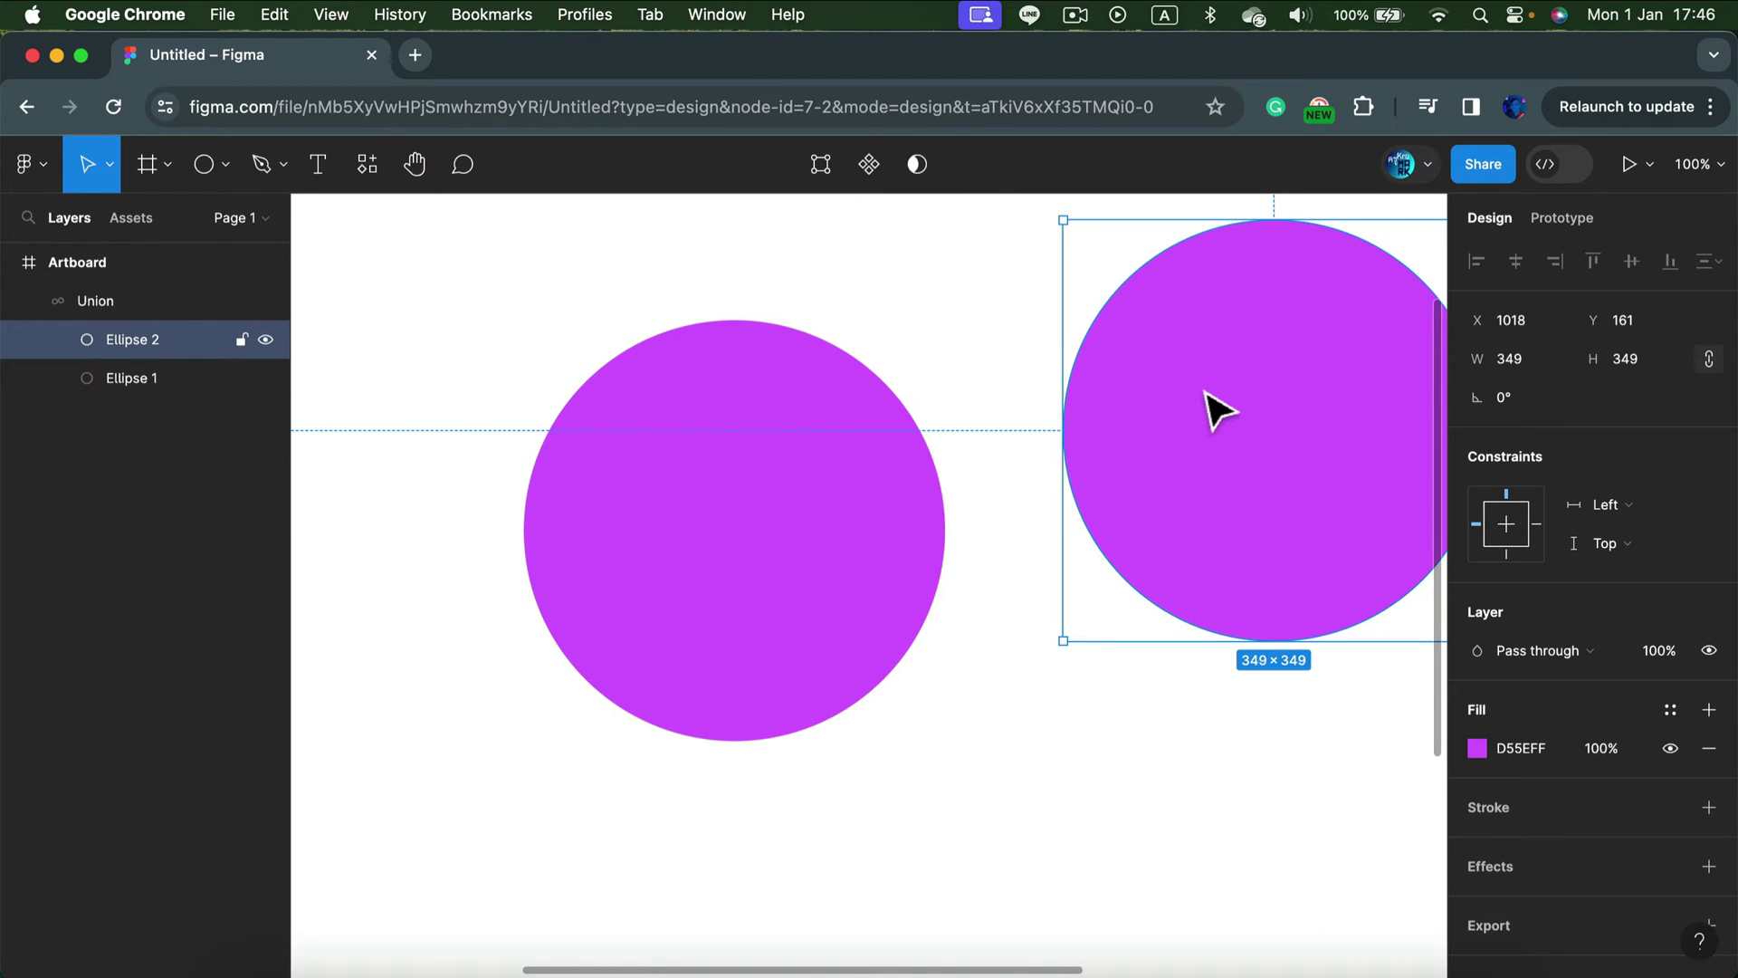
key("super+z")
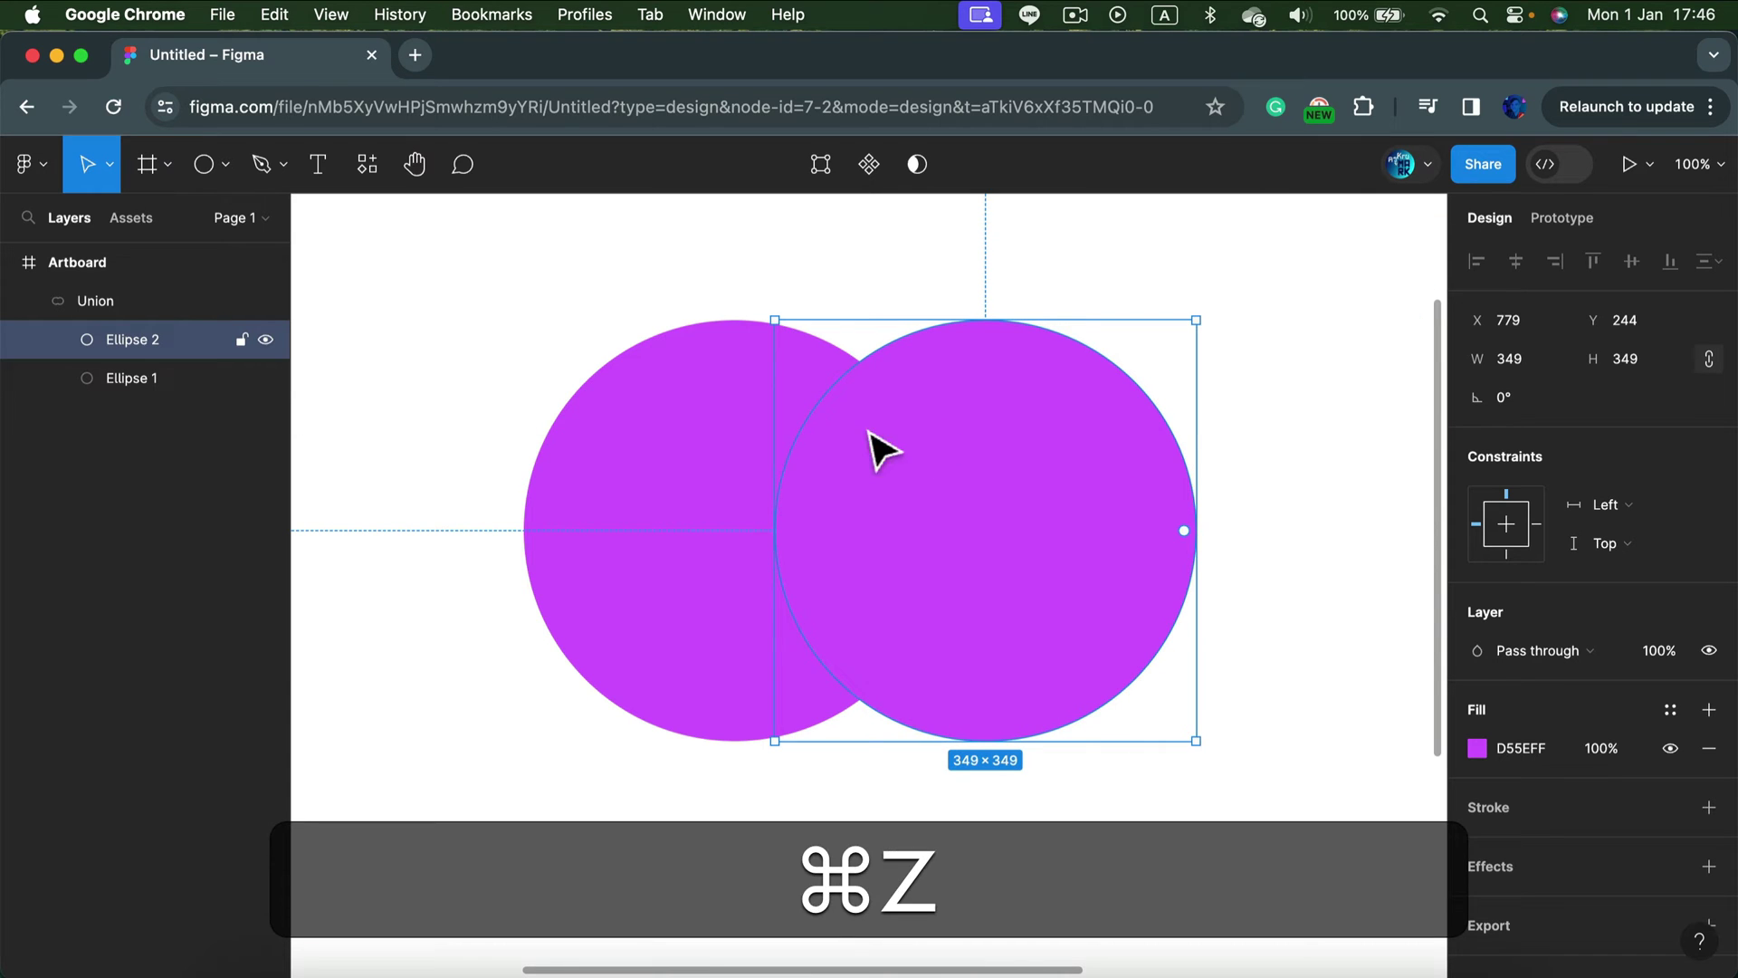
left_click(25, 300)
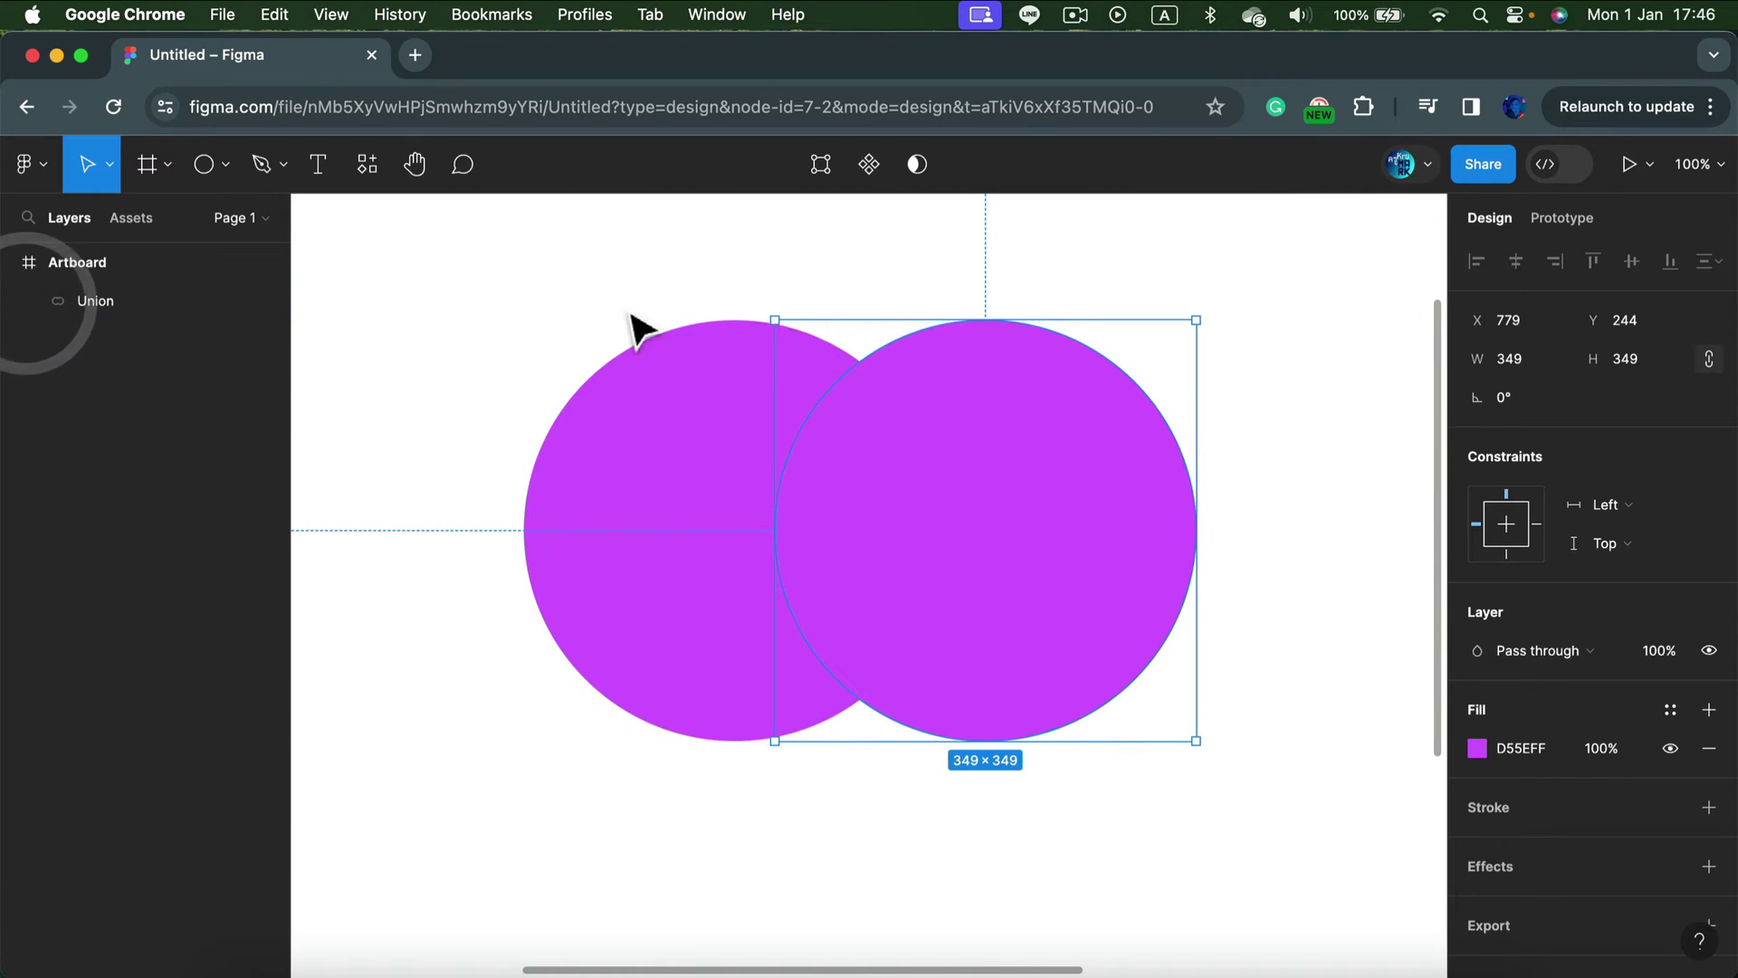
left_click(580, 261)
left_click(767, 440)
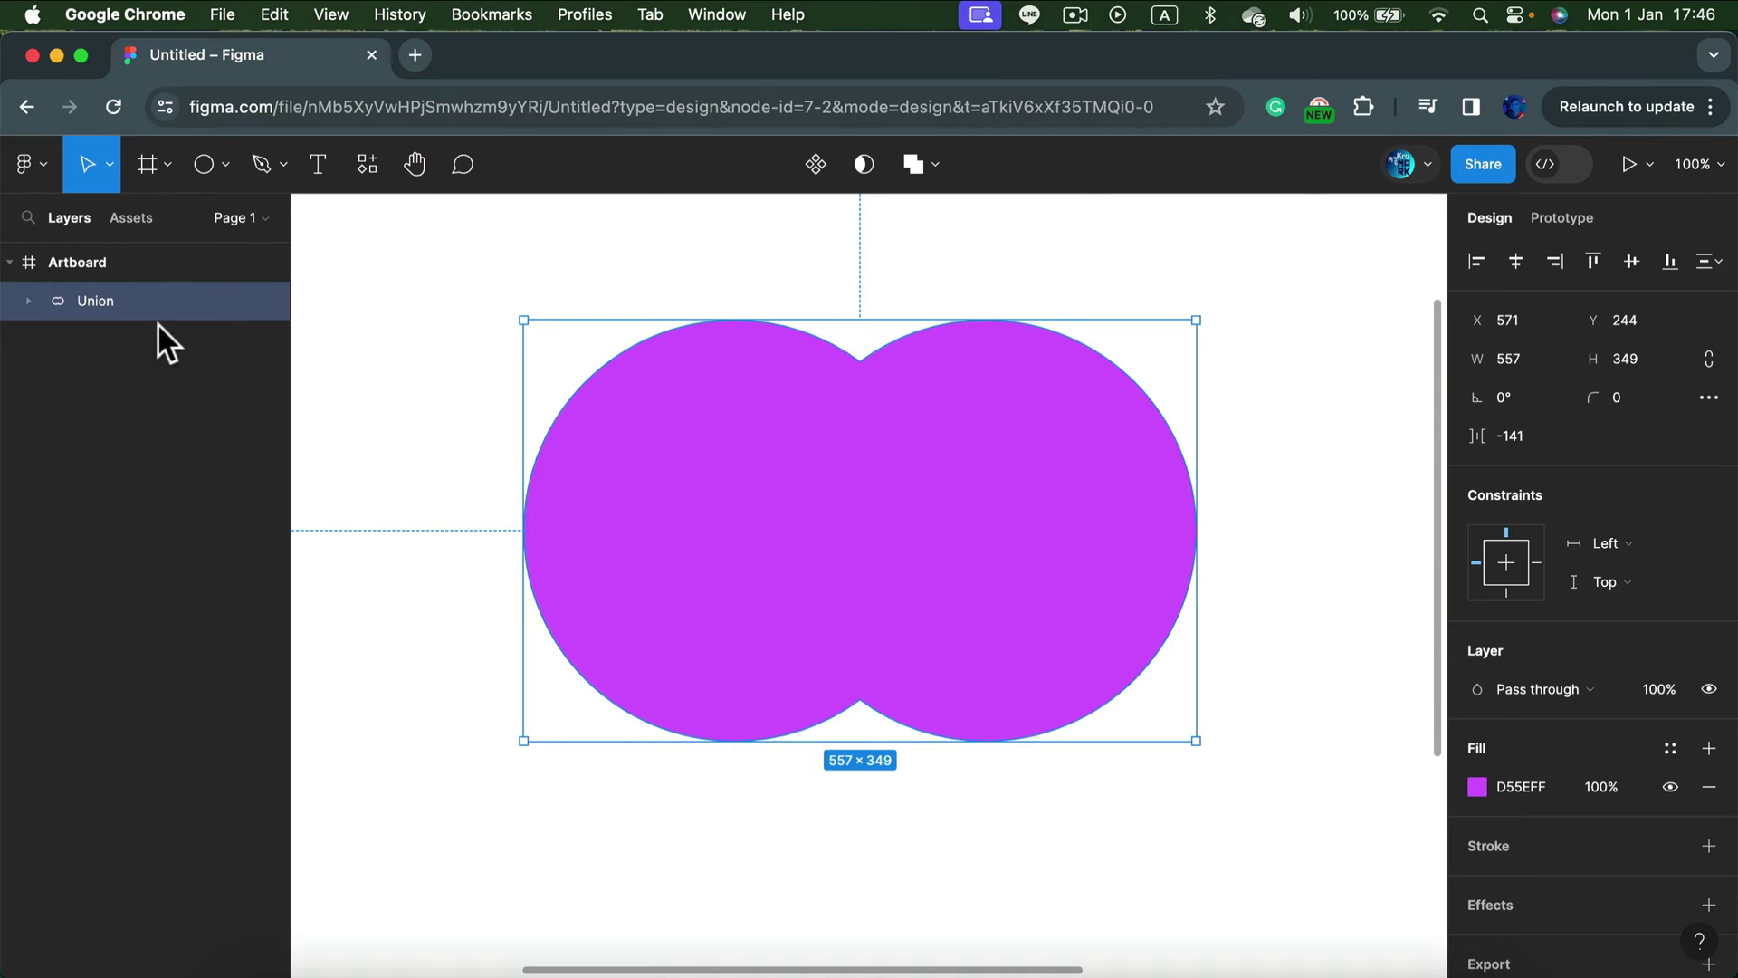
left_click(28, 299)
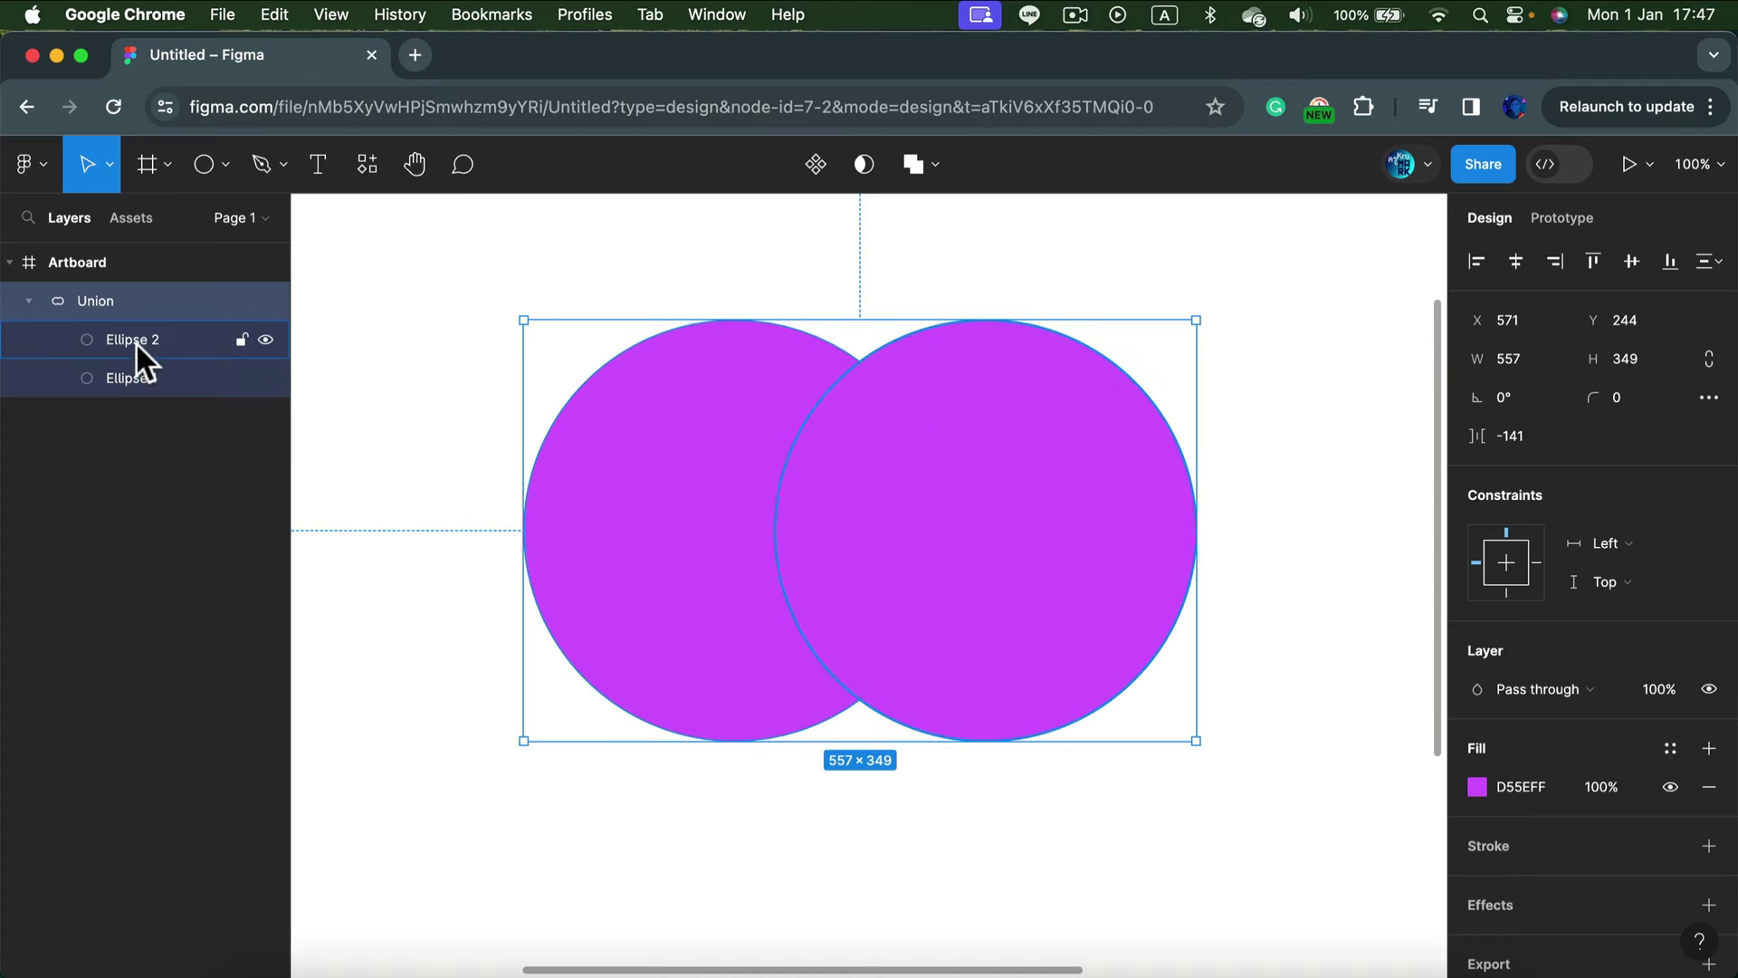
left_click(30, 300)
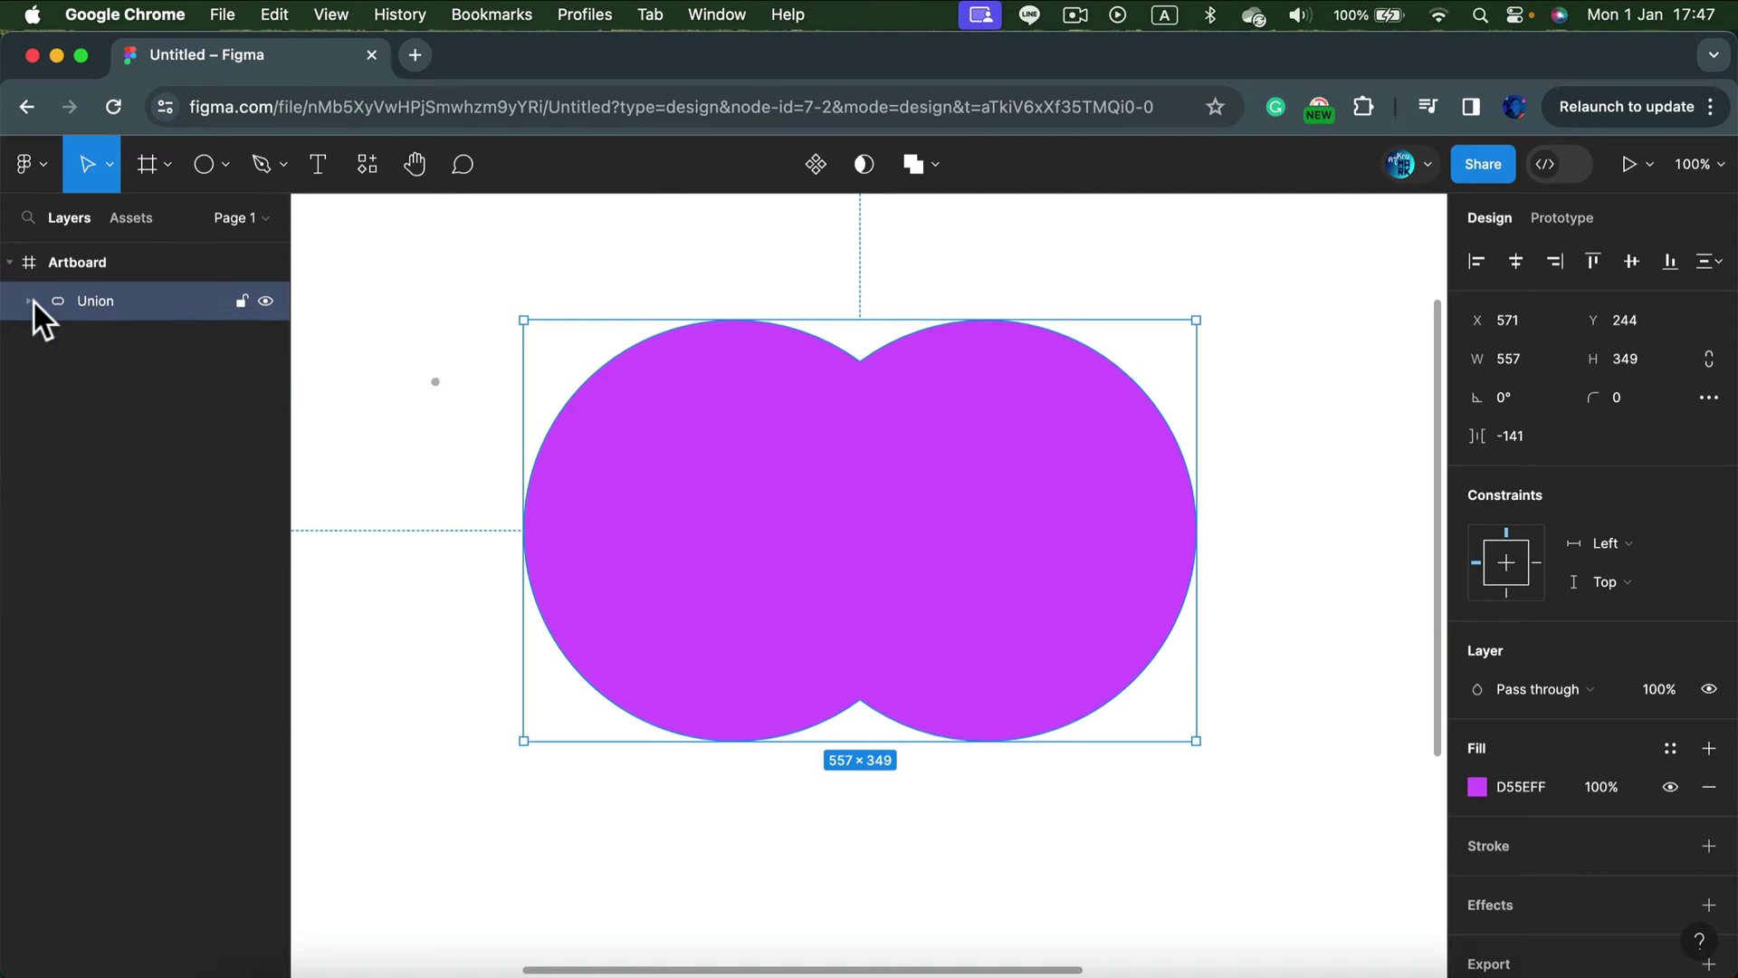
left_click(539, 253)
left_click(873, 450)
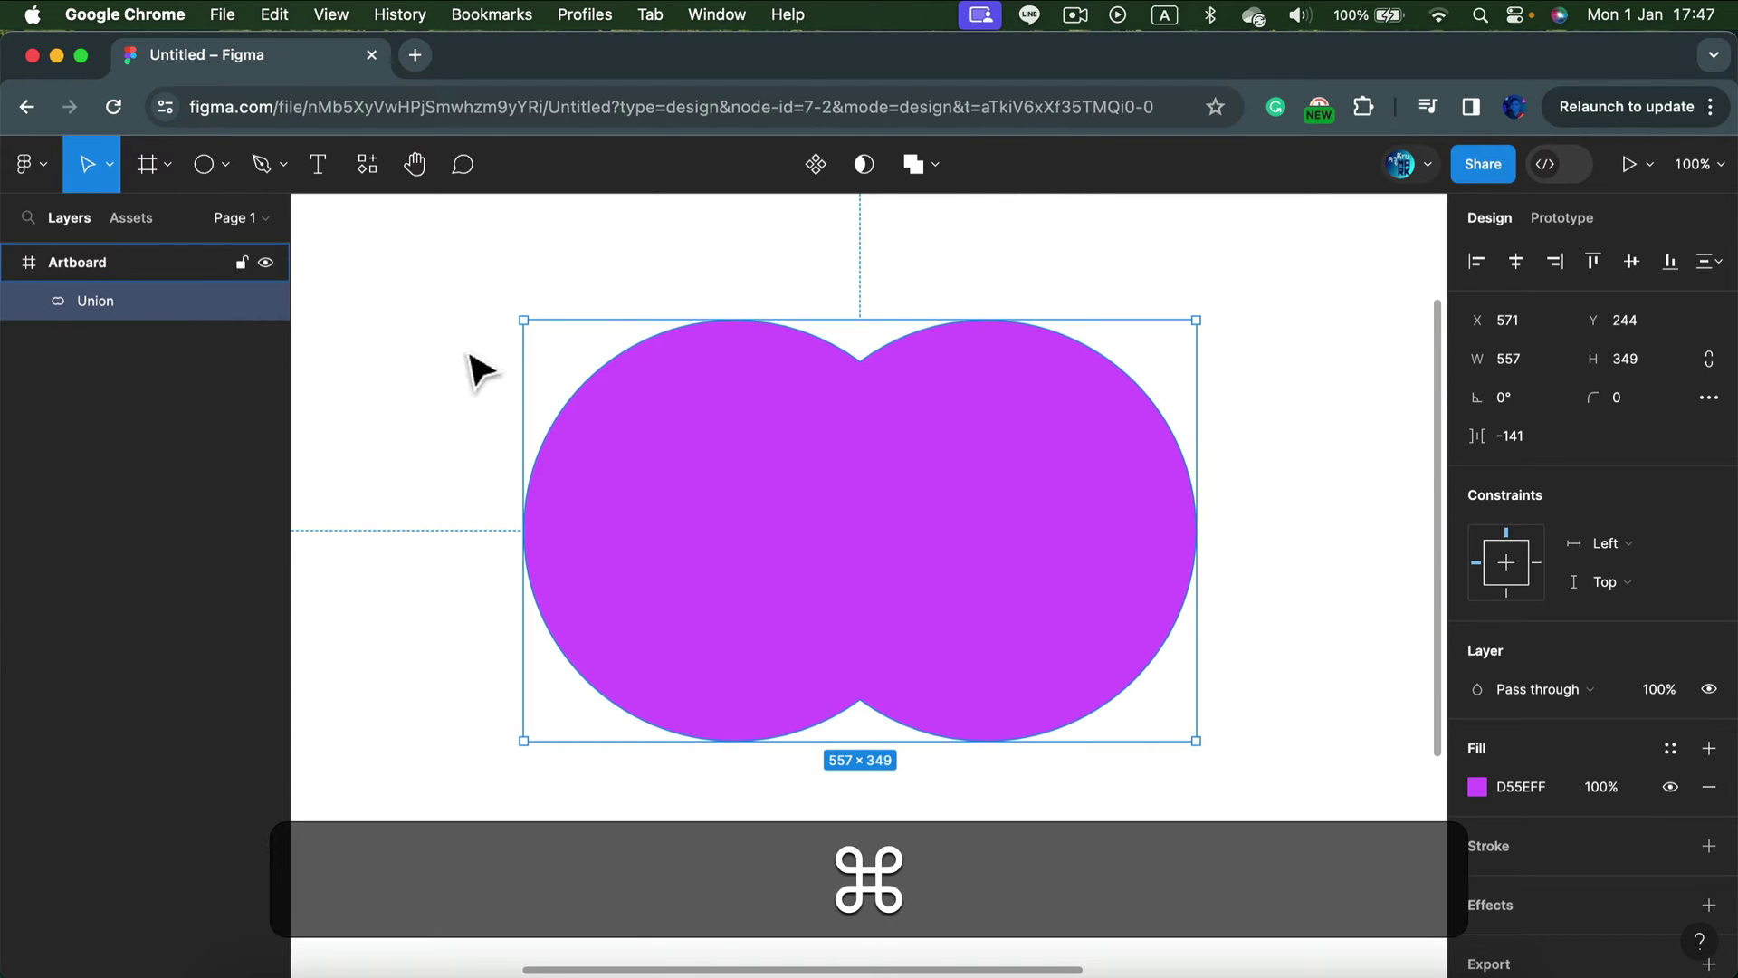
Undo the union, reapplying and undoing it once more, leaving Ellipse 1 and Ellipse 2 separate
key("super+z")
key("super+z")
key("super+z")
key("super+z")
key("super+z")
key("super+z")
key("super+z")
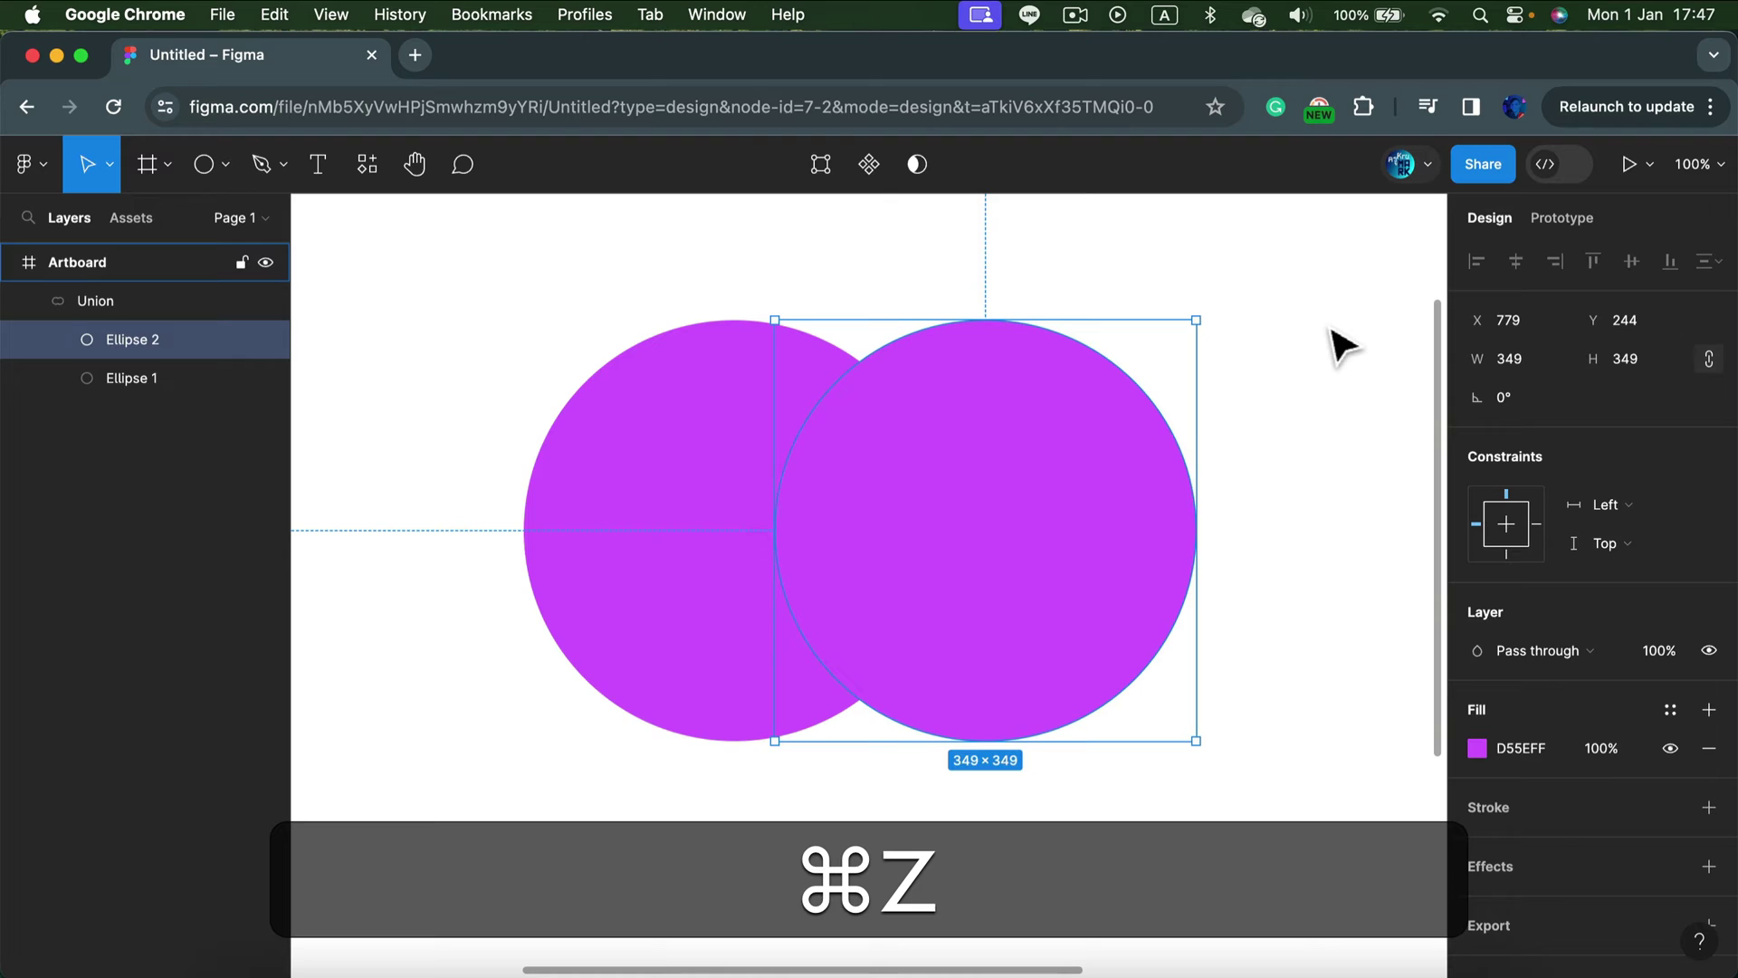
key("super+z")
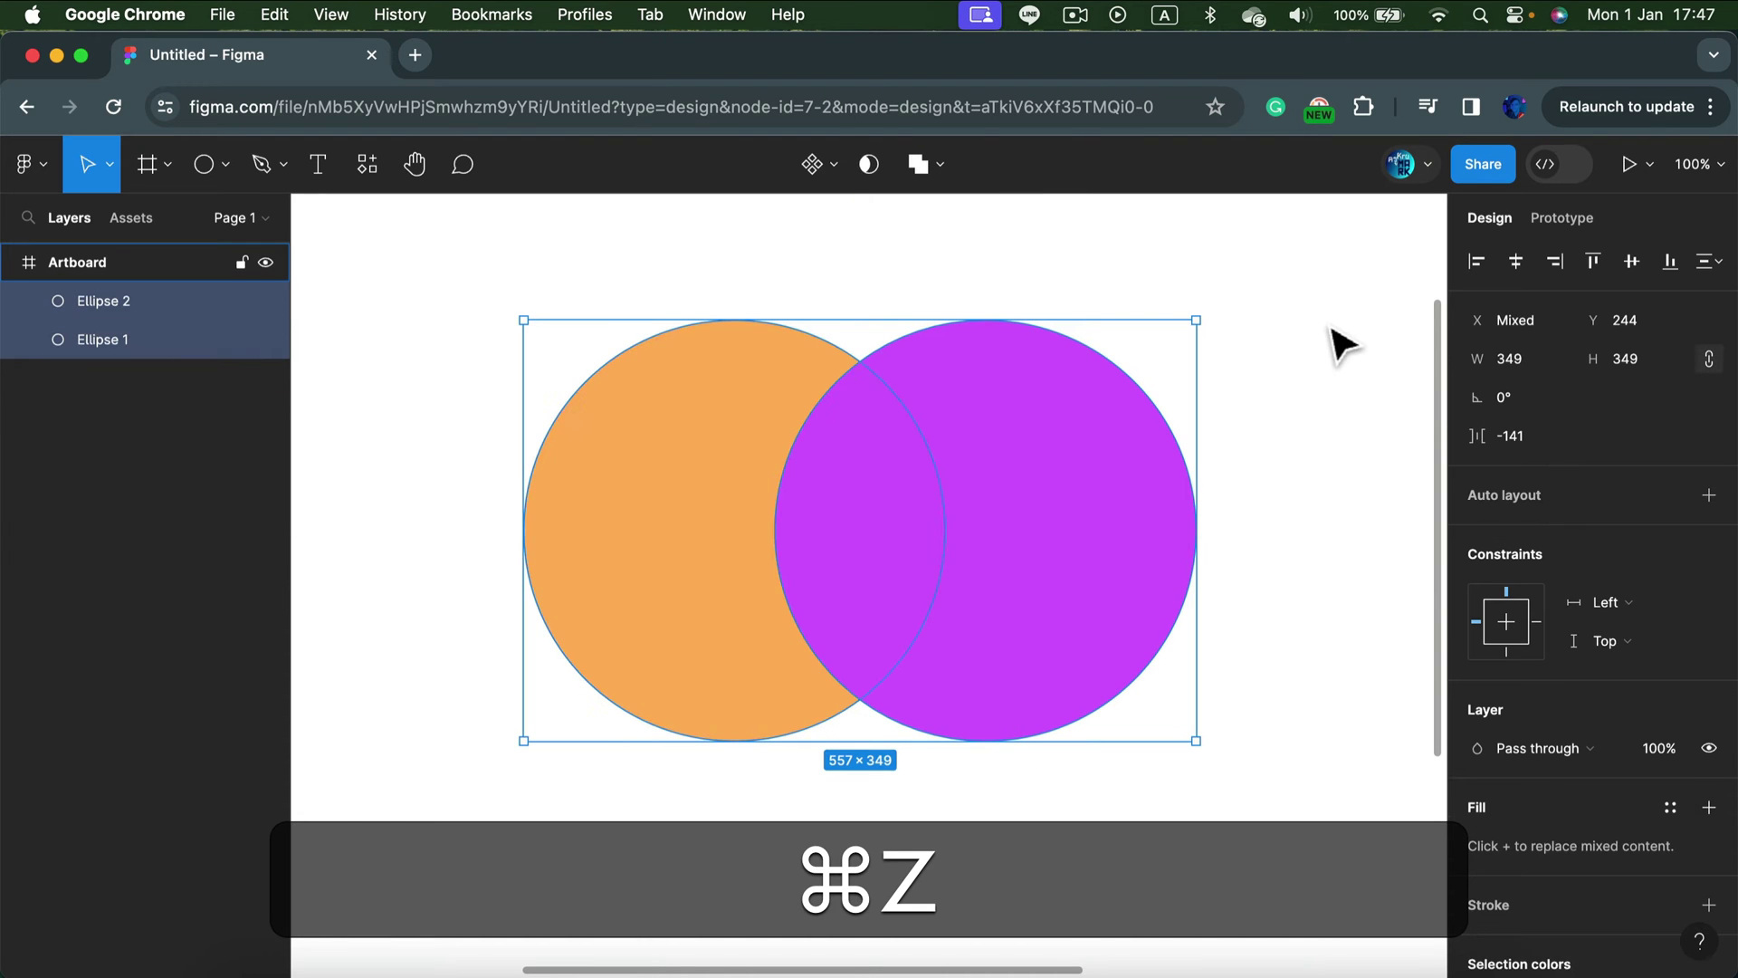
left_click(927, 157)
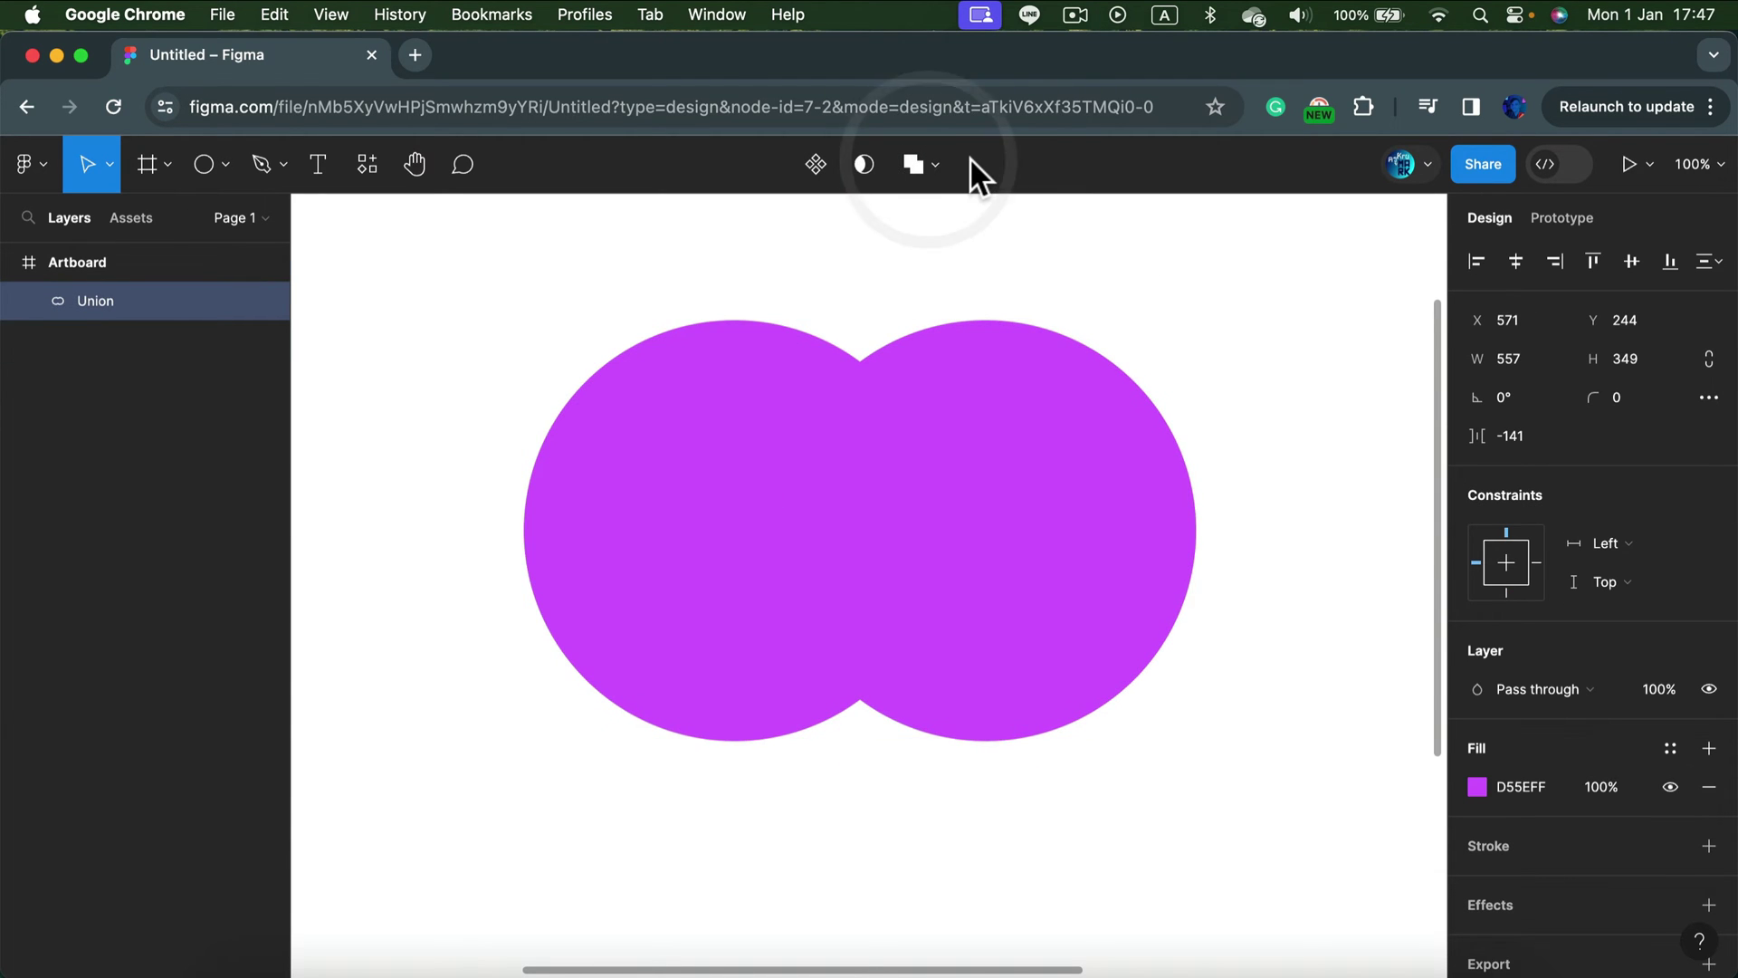
key("super+z")
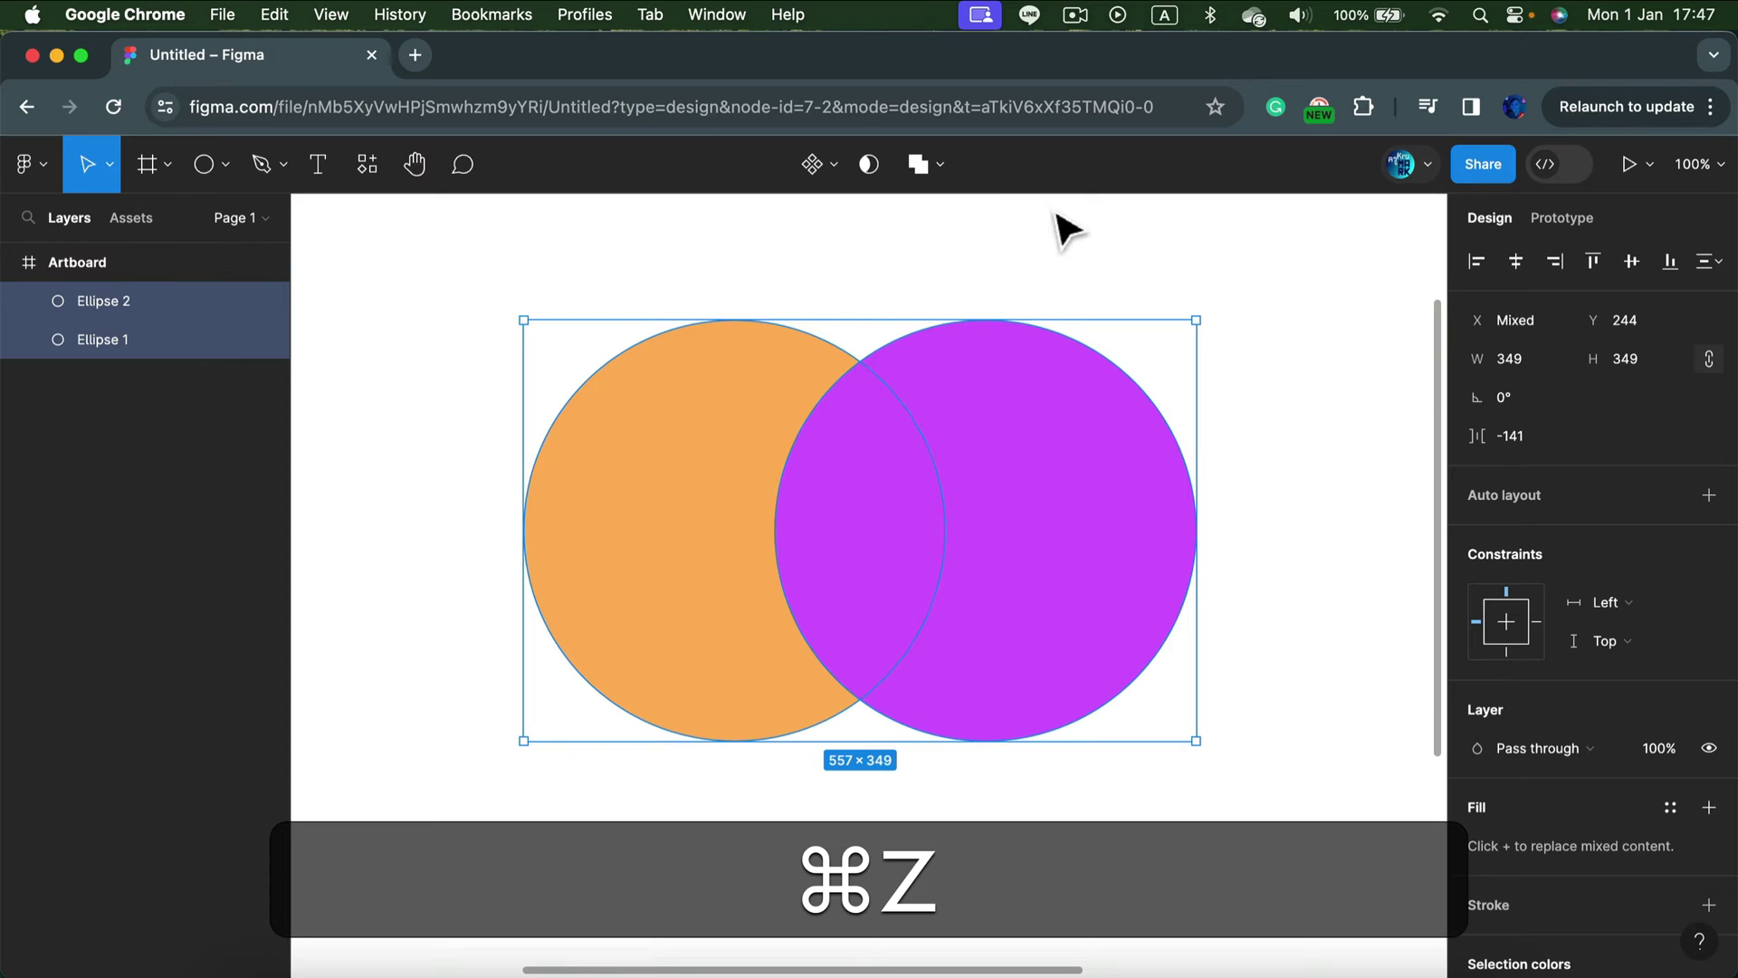
Apply Subtract to leave a 278.5×349 orange FFB55E crescent
left_click(941, 166)
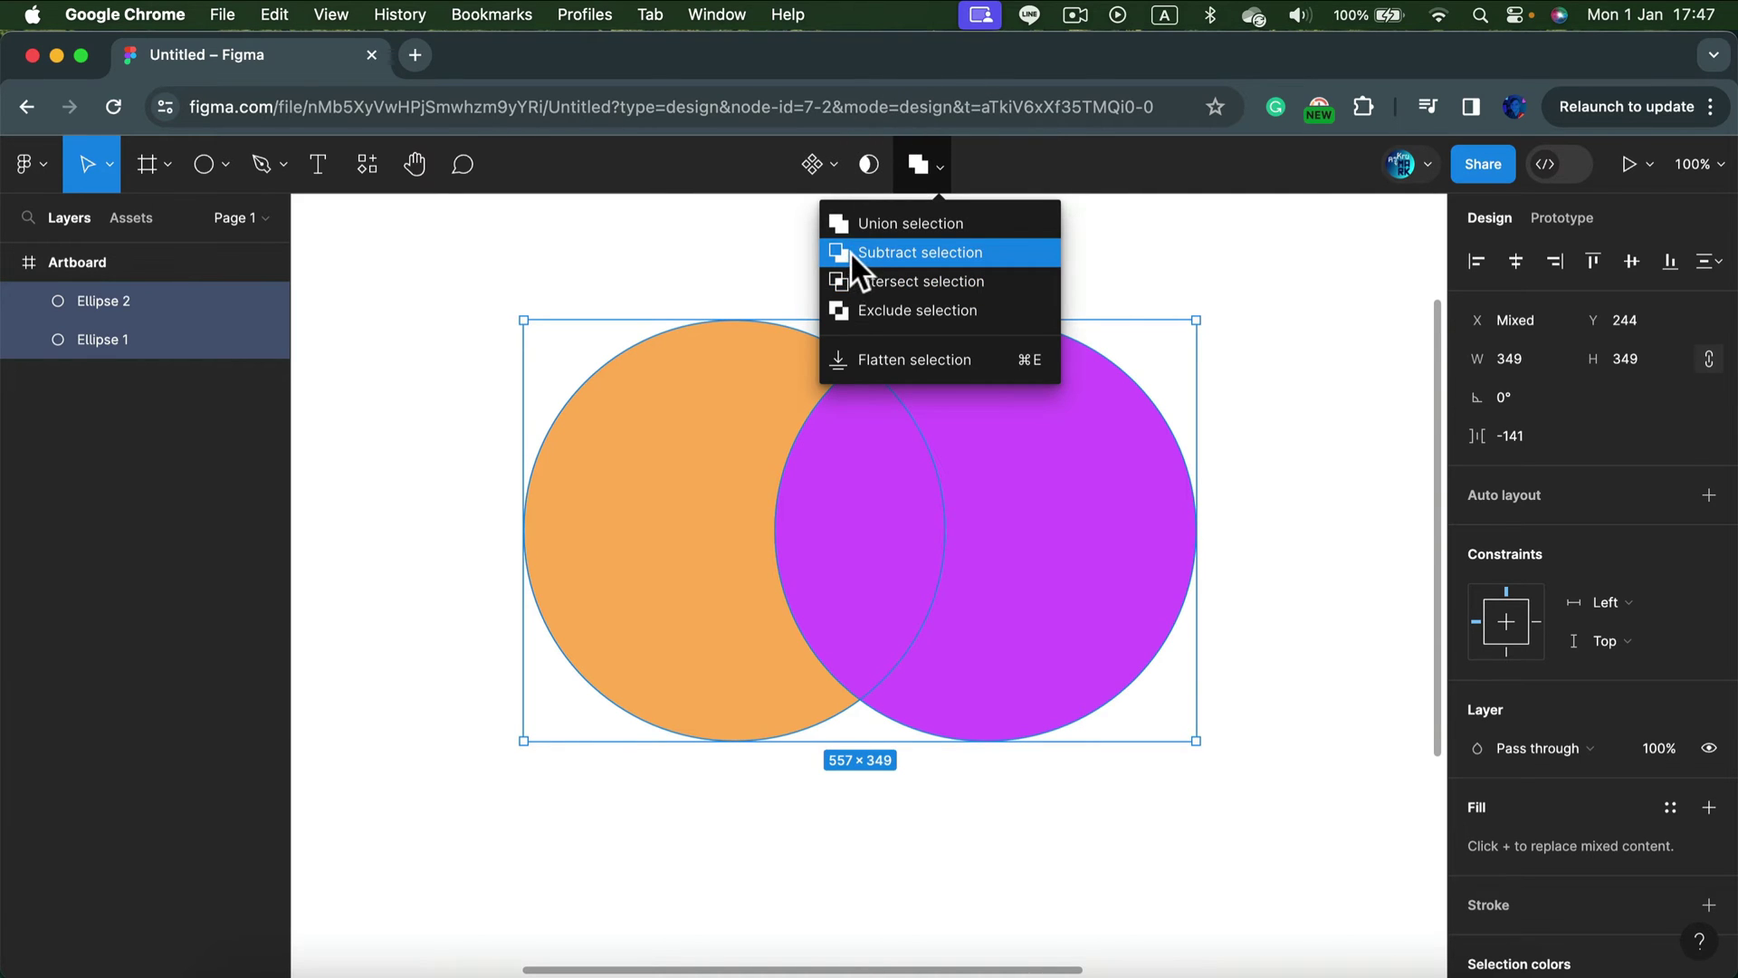
left_click(896, 252)
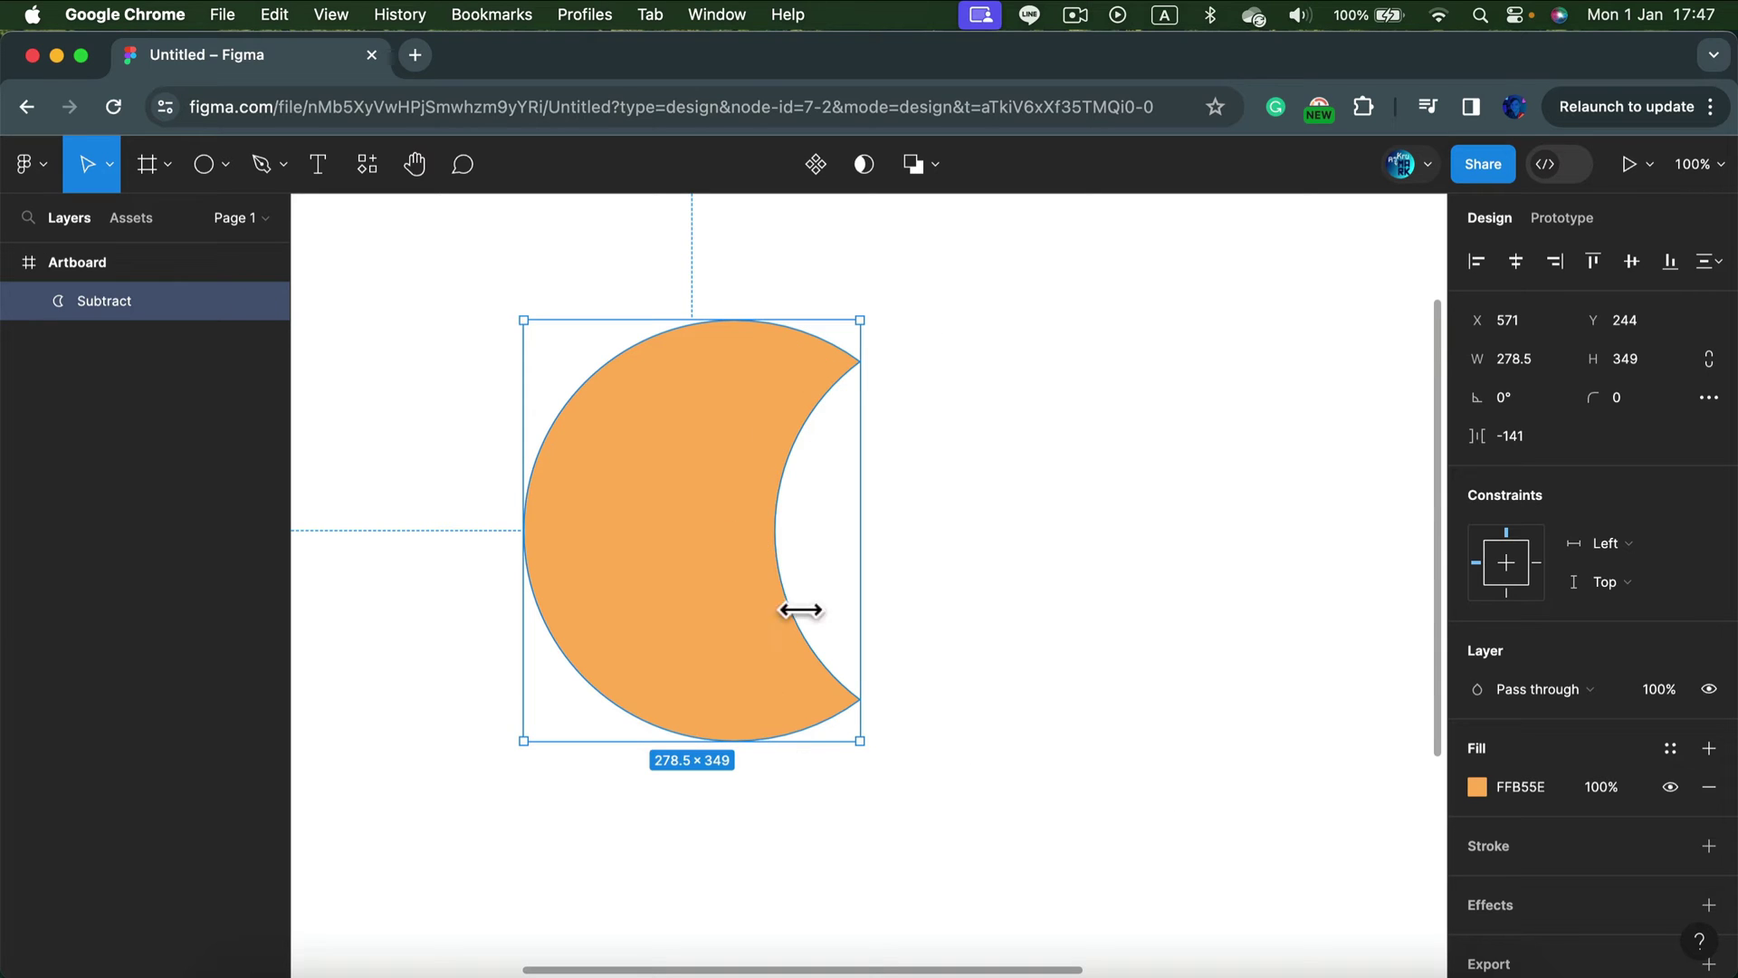
Reorder the purple circle inside the Subtract group, then undo back to two separate circles
left_click(26, 301)
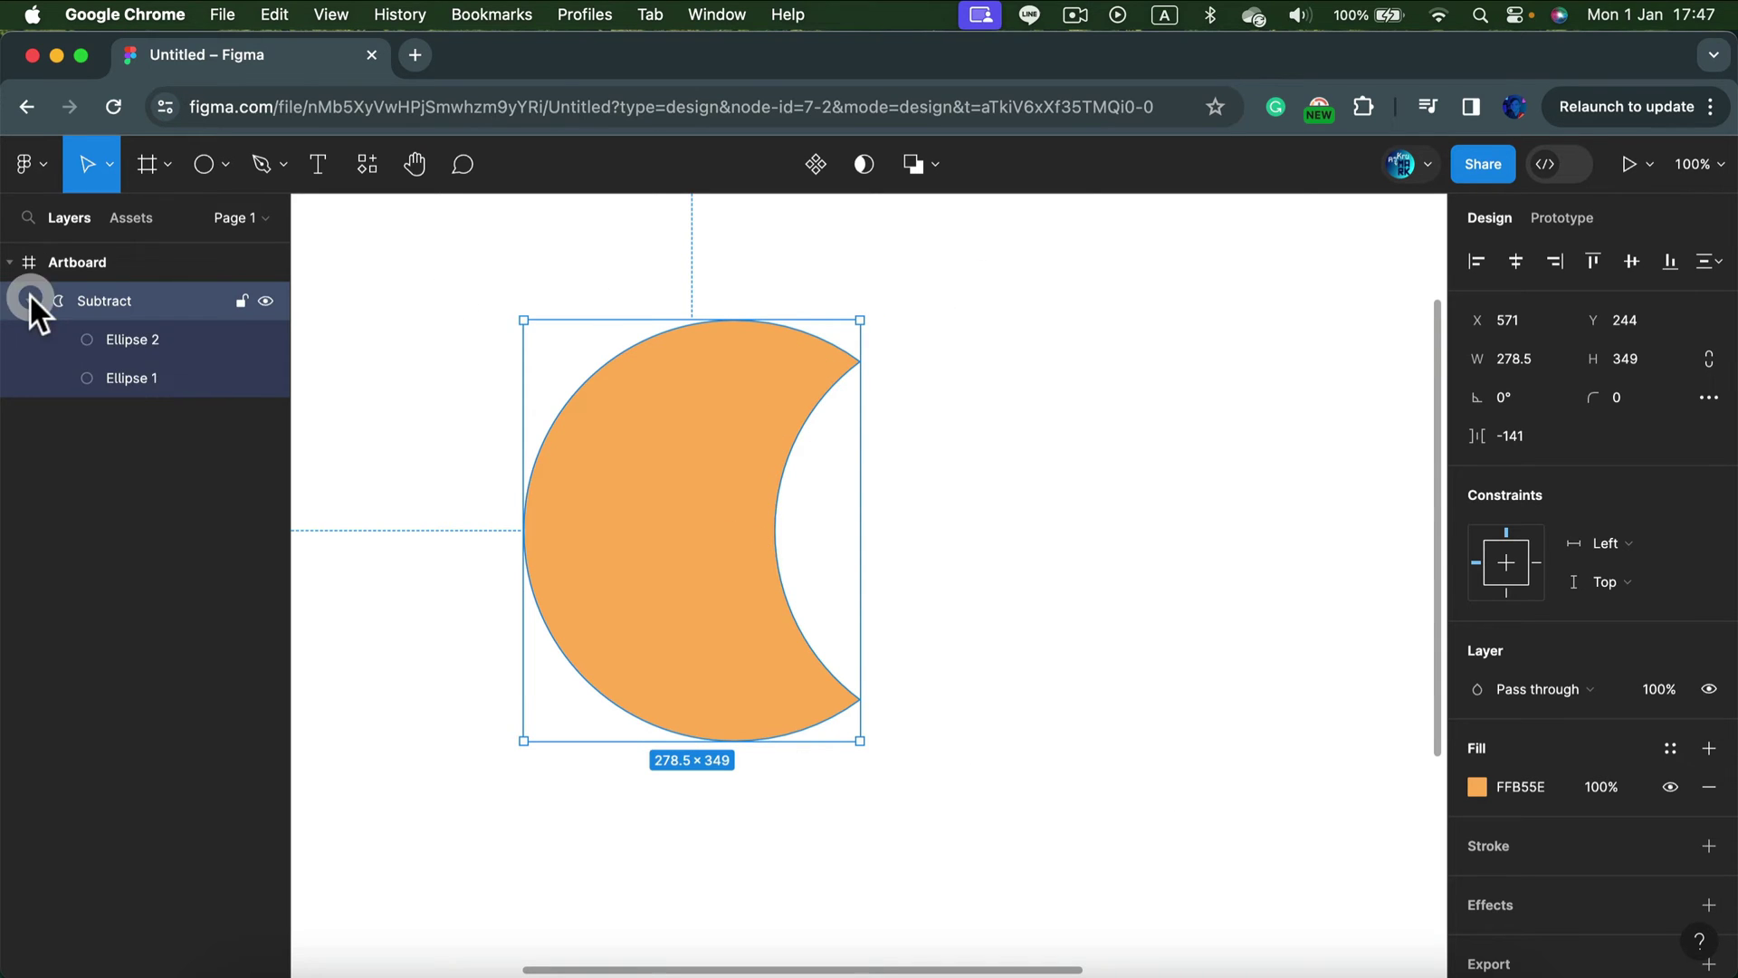
left_click(158, 339)
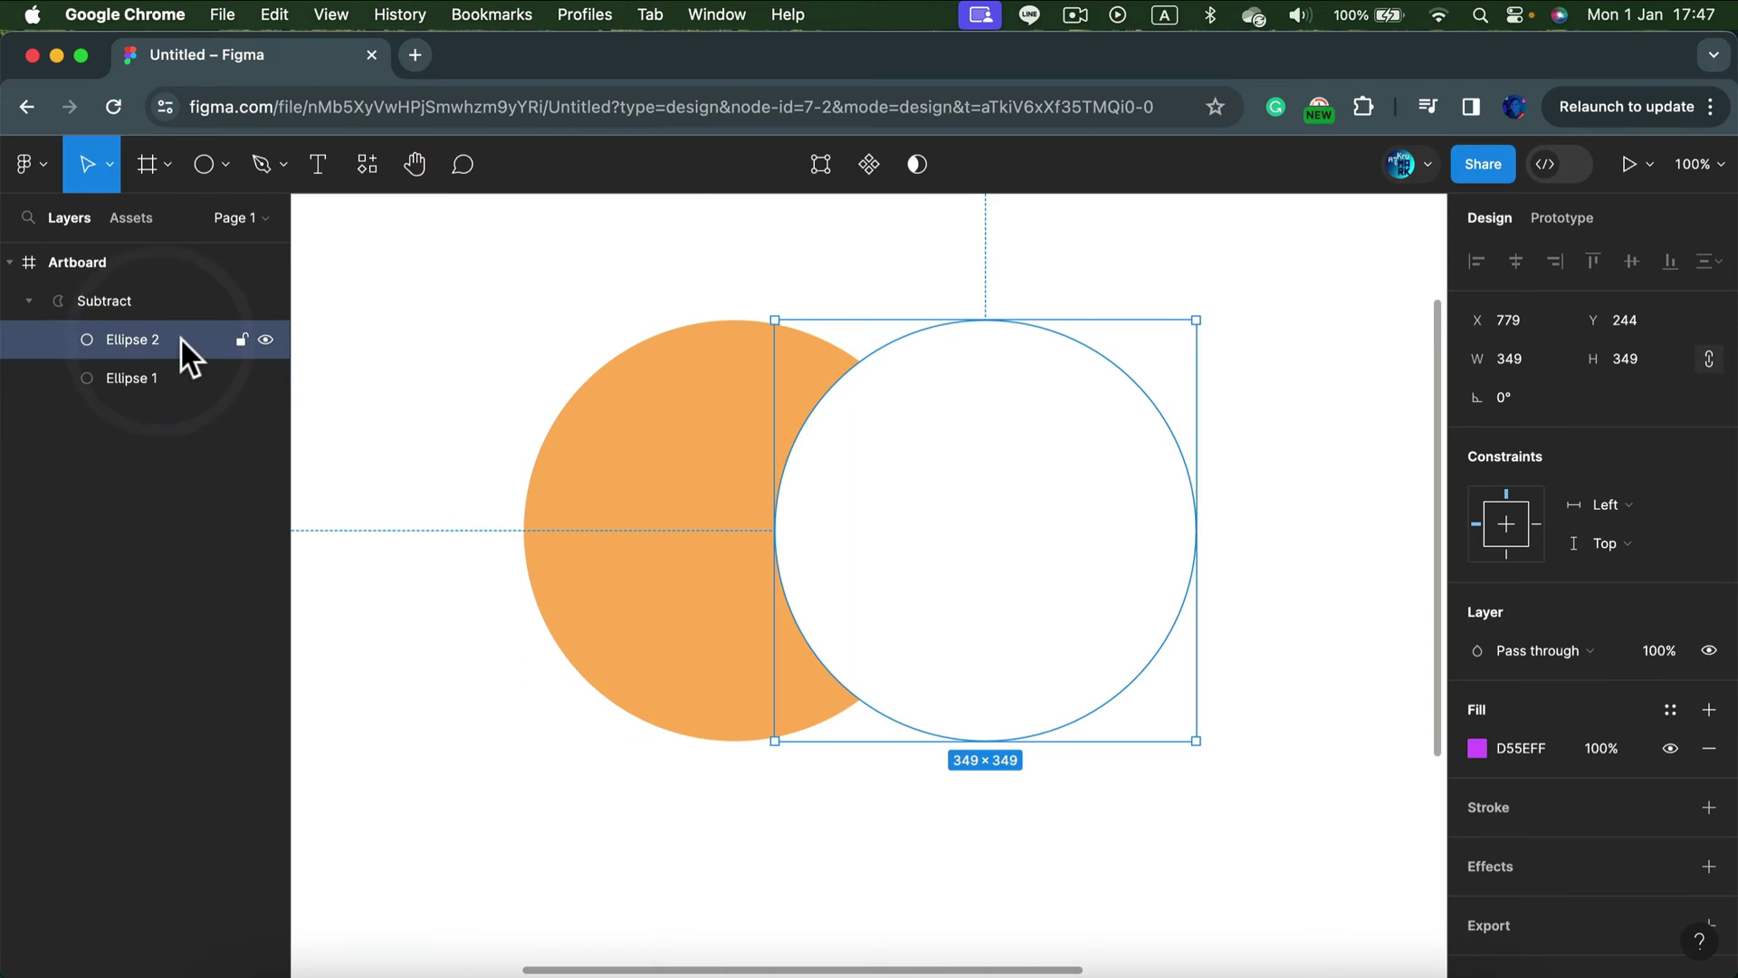
left_click_drag(181, 337, 180, 386)
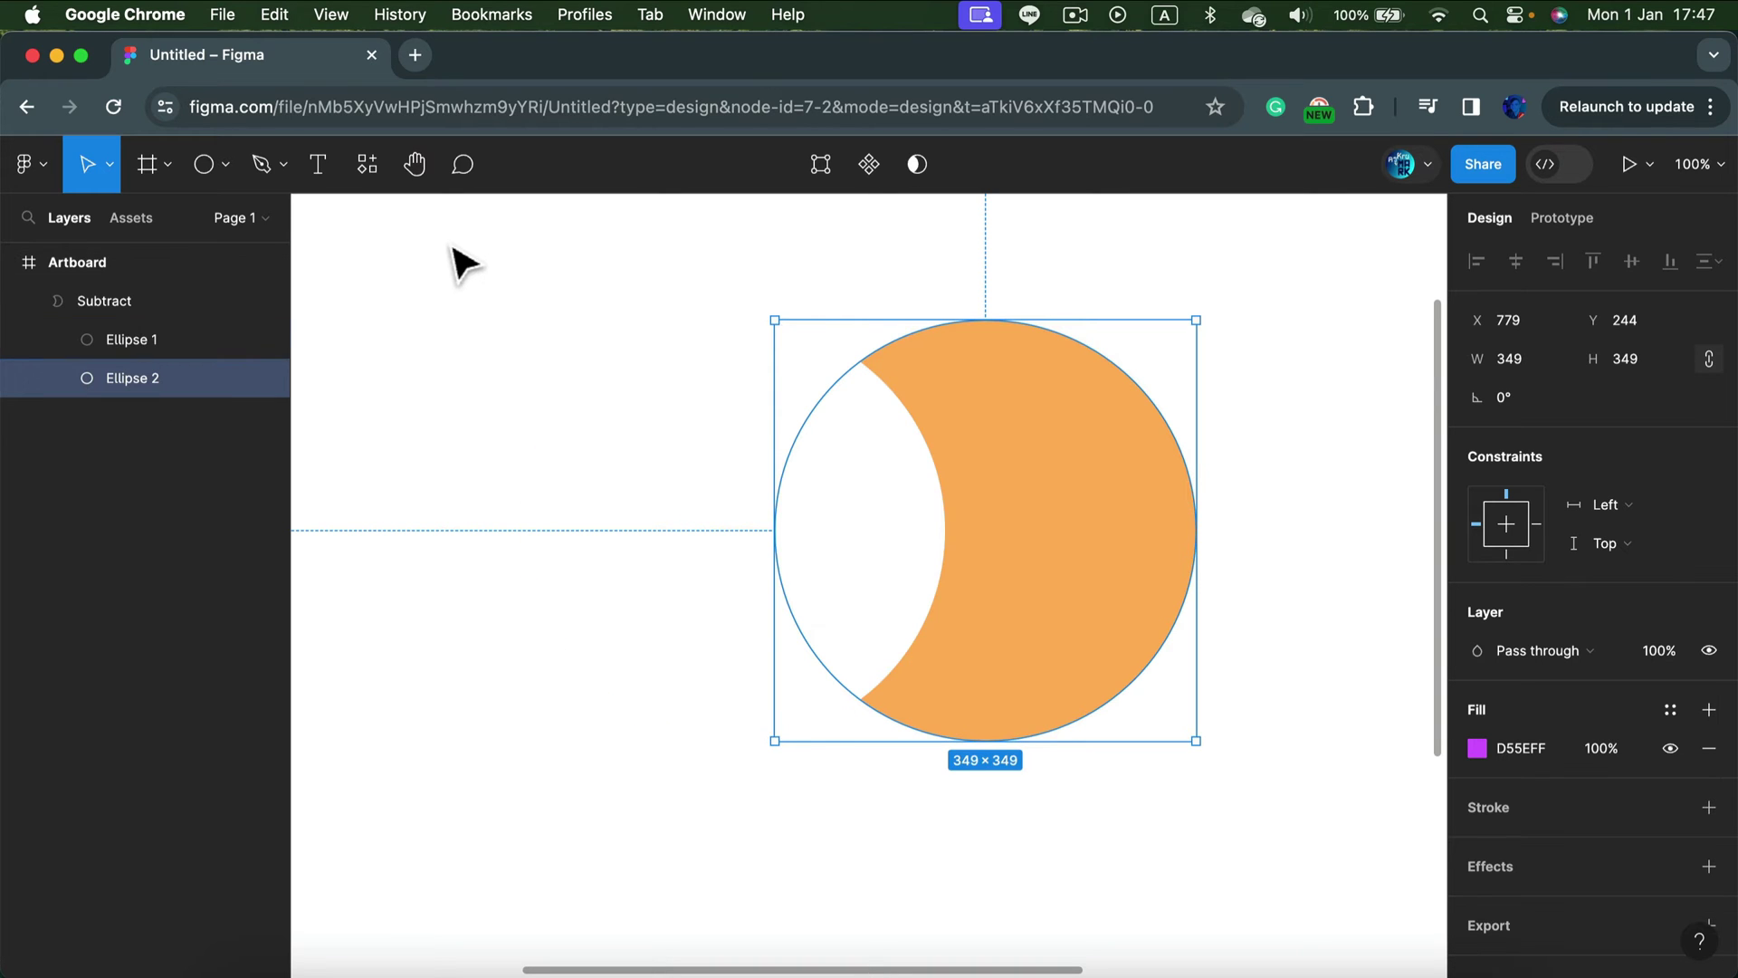
key("cmd+z")
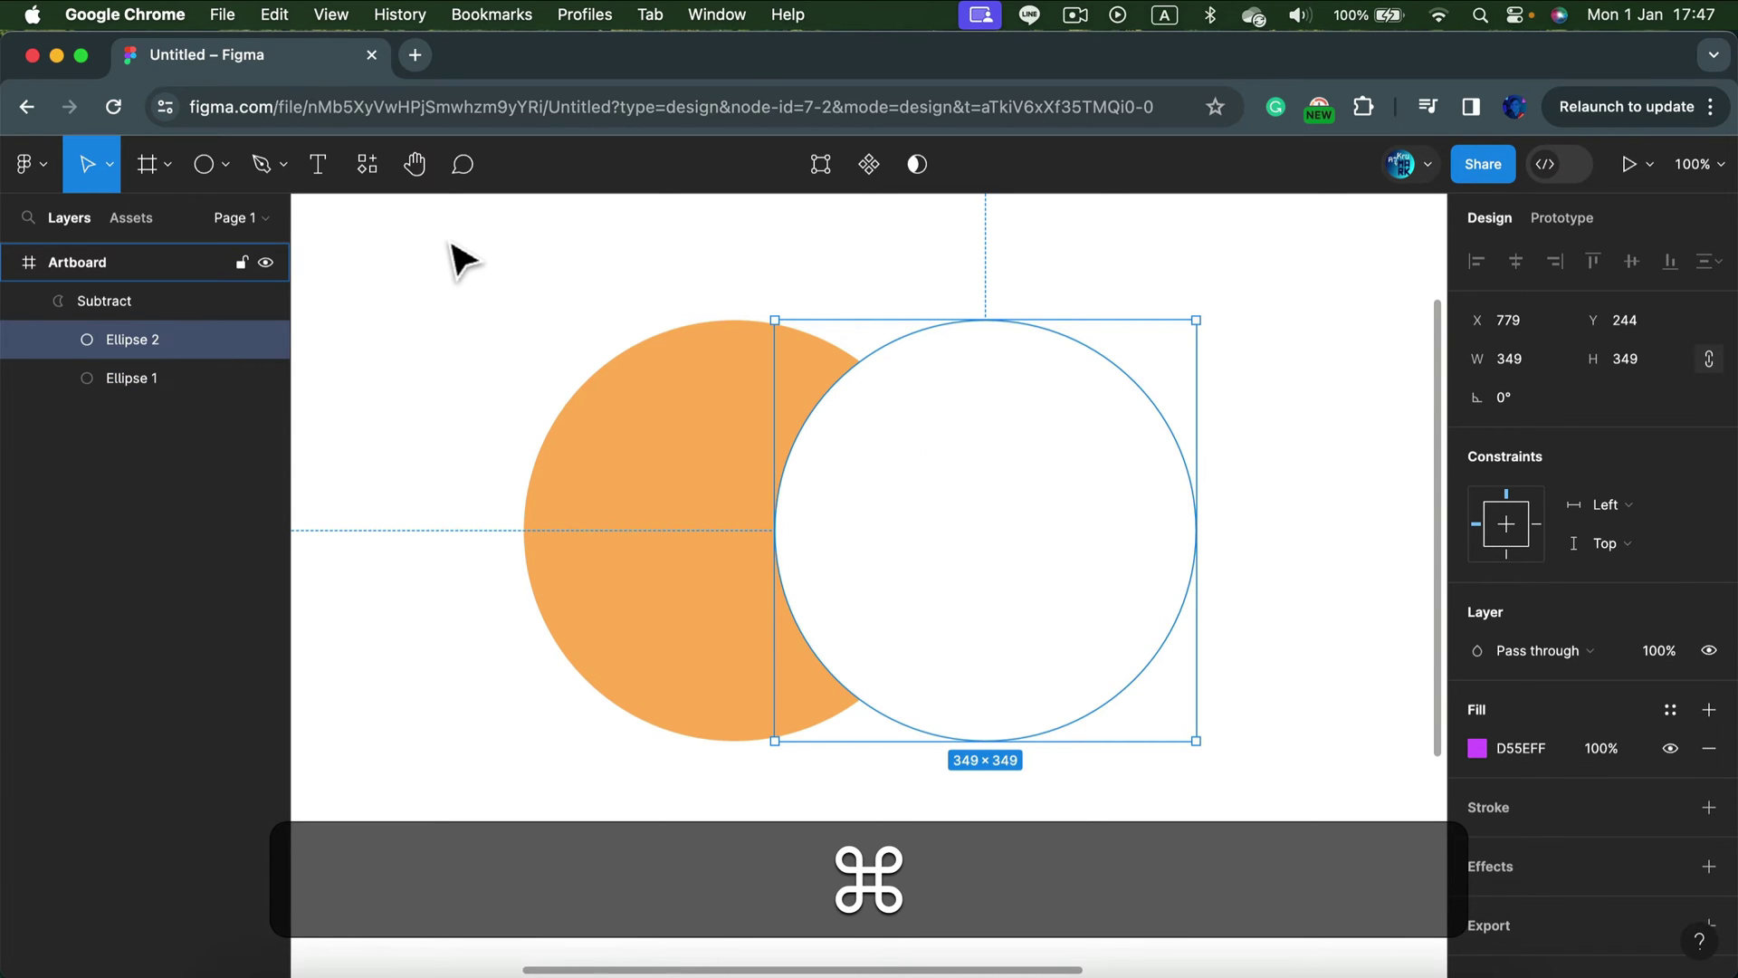
key("cmd+z")
key("cmd+z")
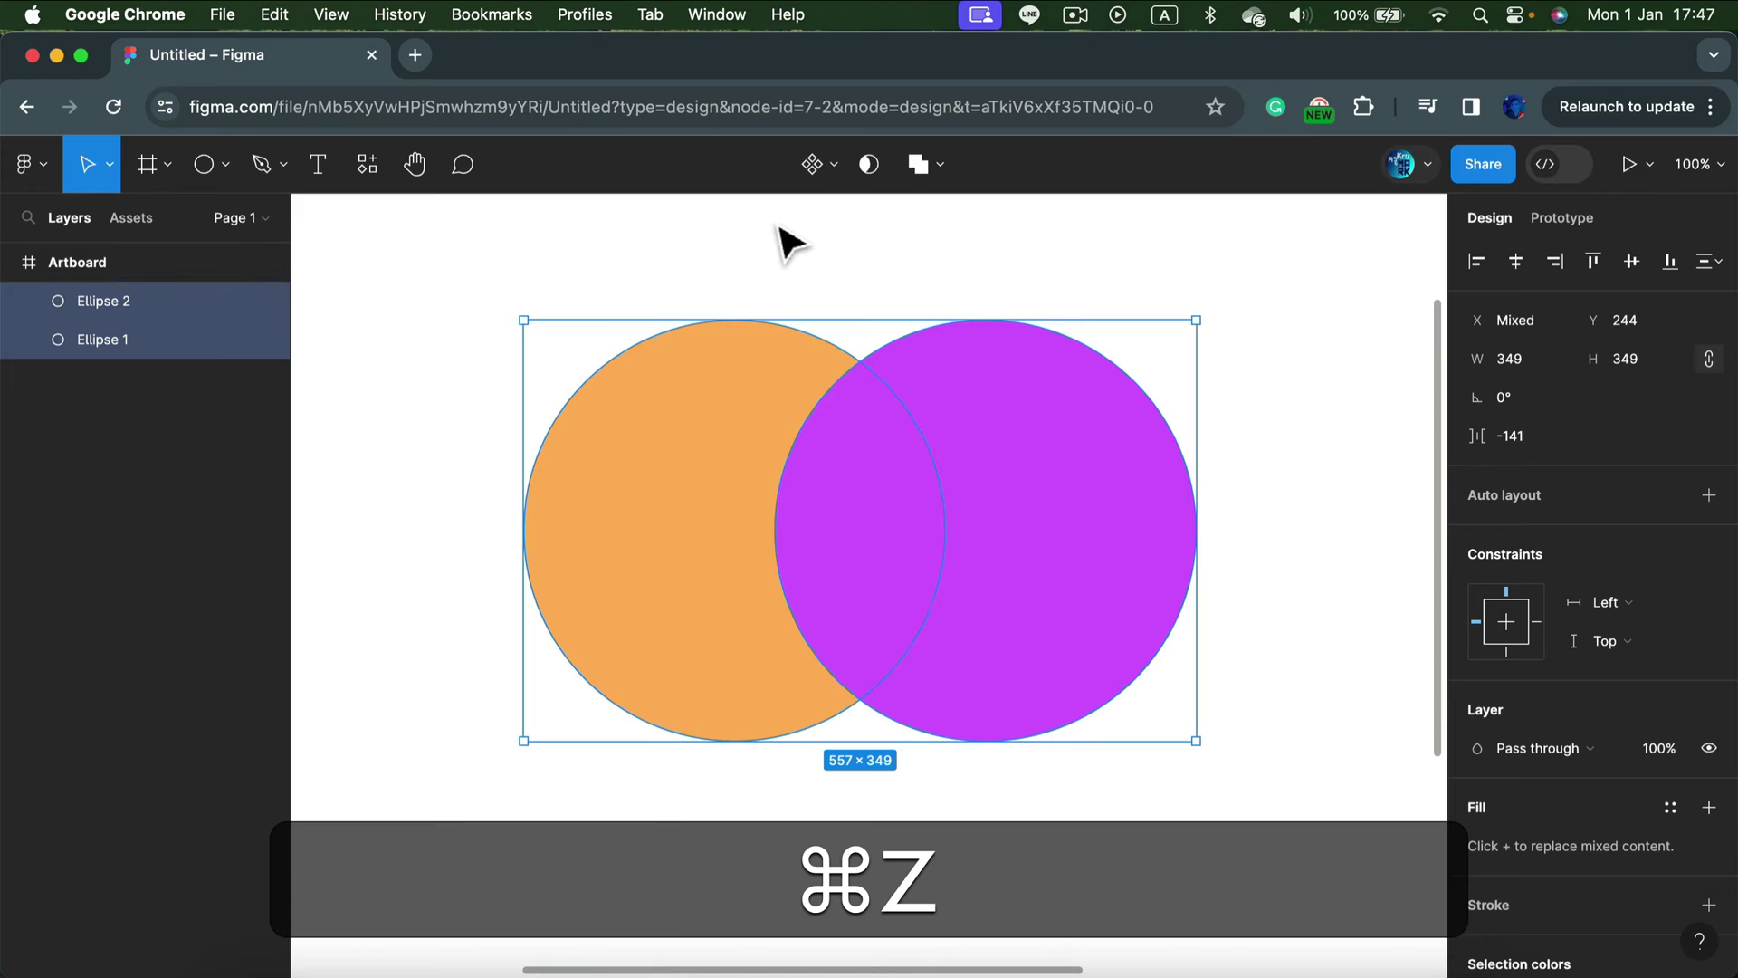
left_click(933, 164)
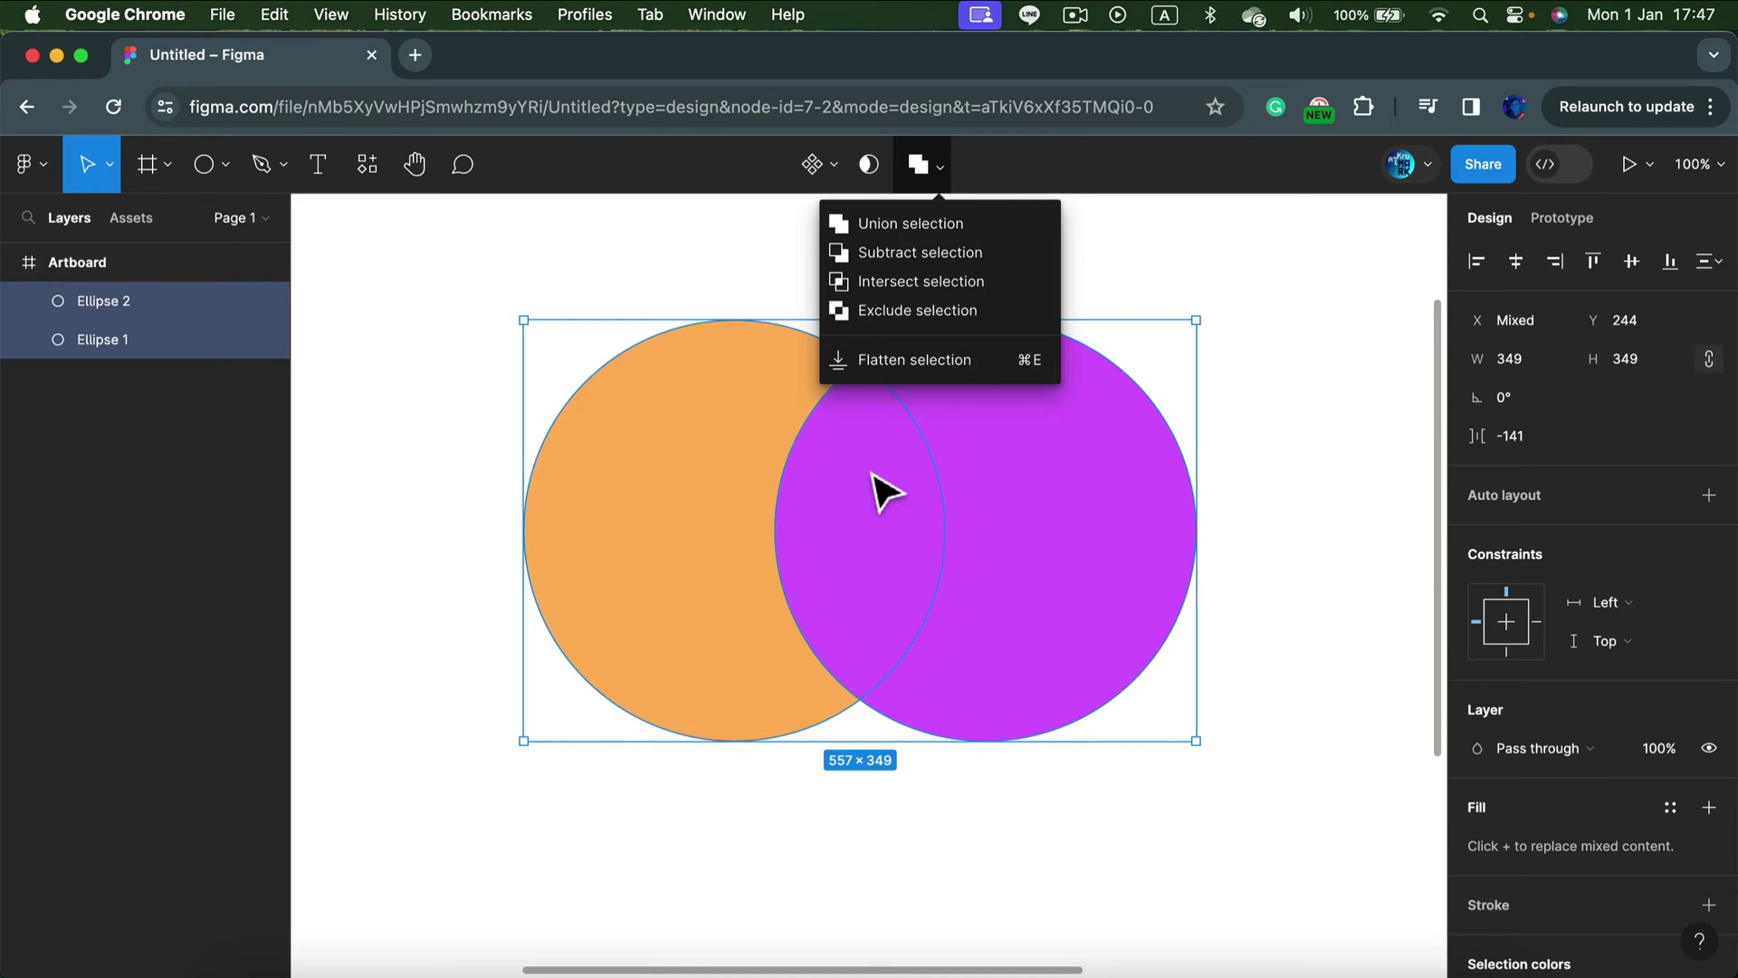
Intersect the two circles into a 141×280.27 purple D55EFF lens shape
left_click(899, 282)
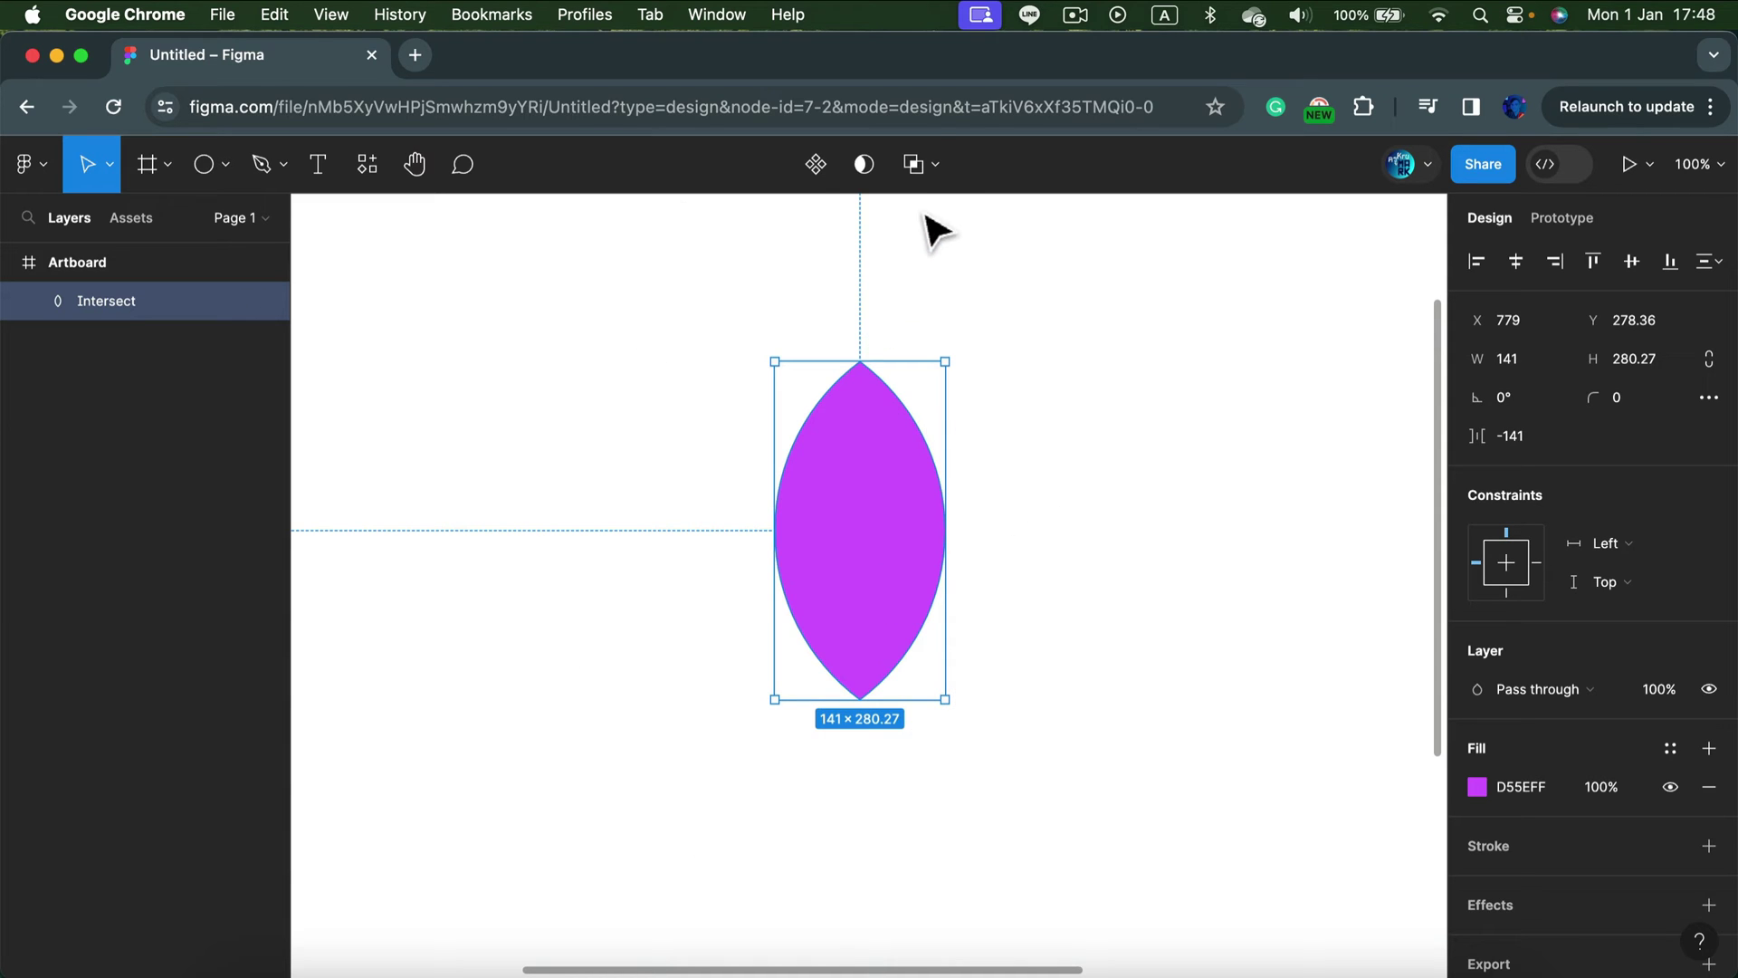
left_click(932, 161)
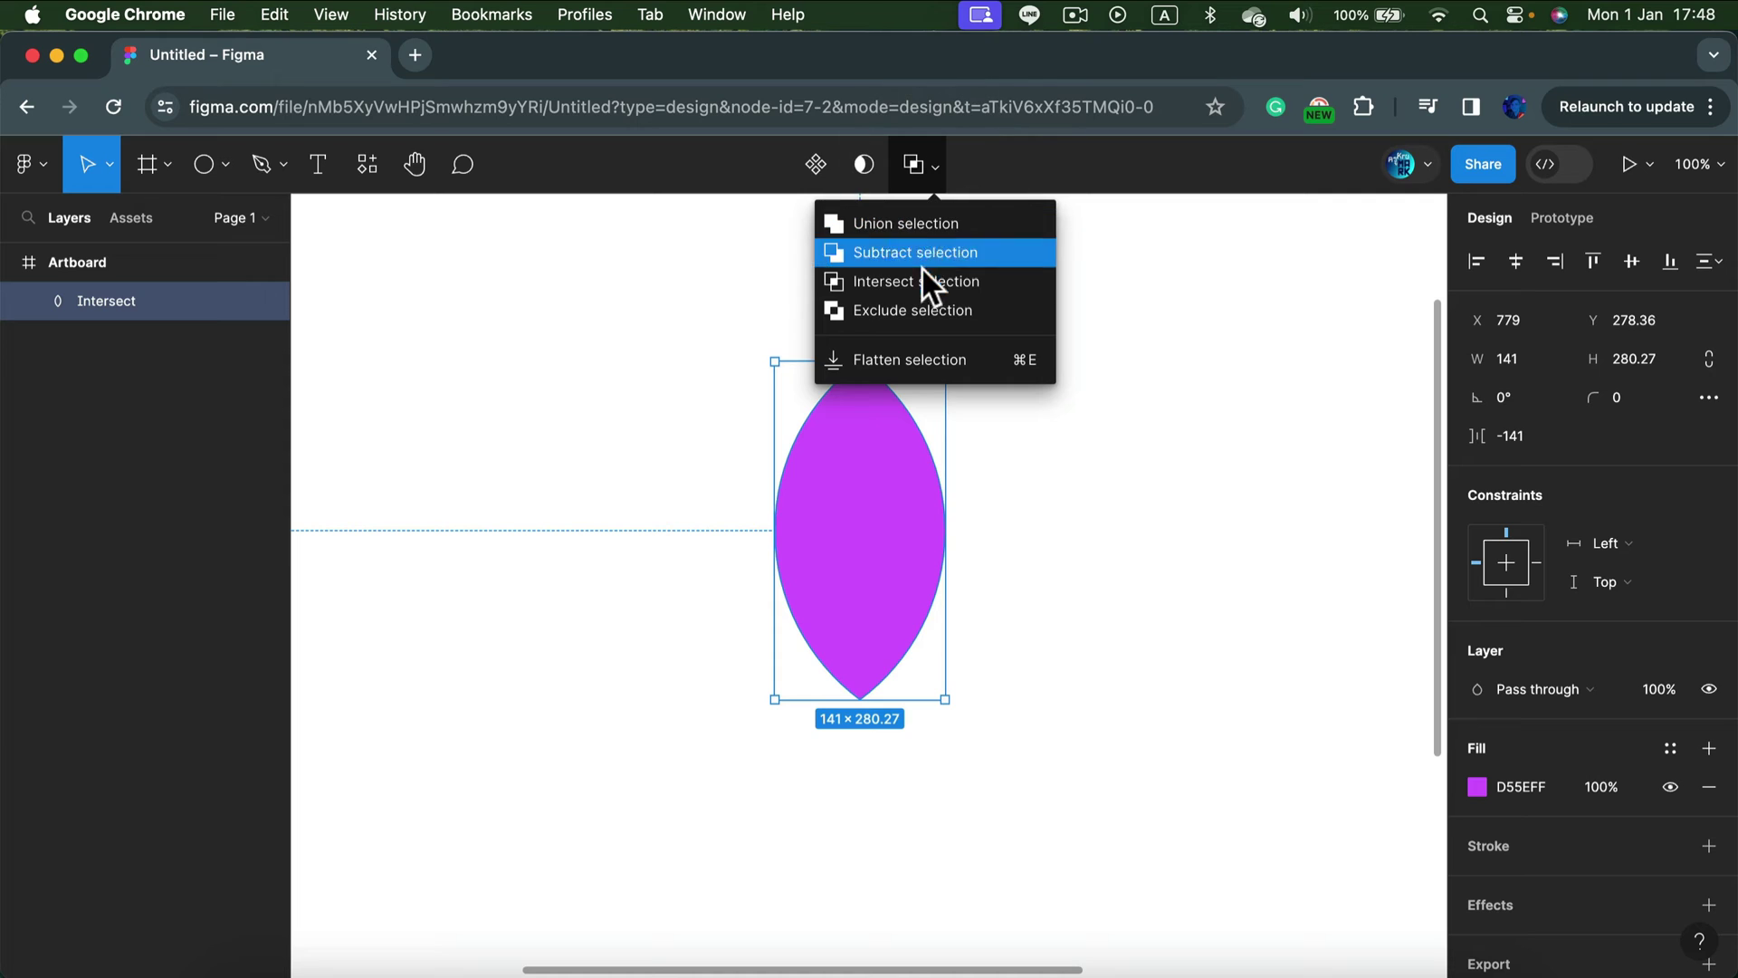
Switch to Exclude, giving a 557×349 purple shape with a hollow overlap, and inspect its layers
left_click(872, 309)
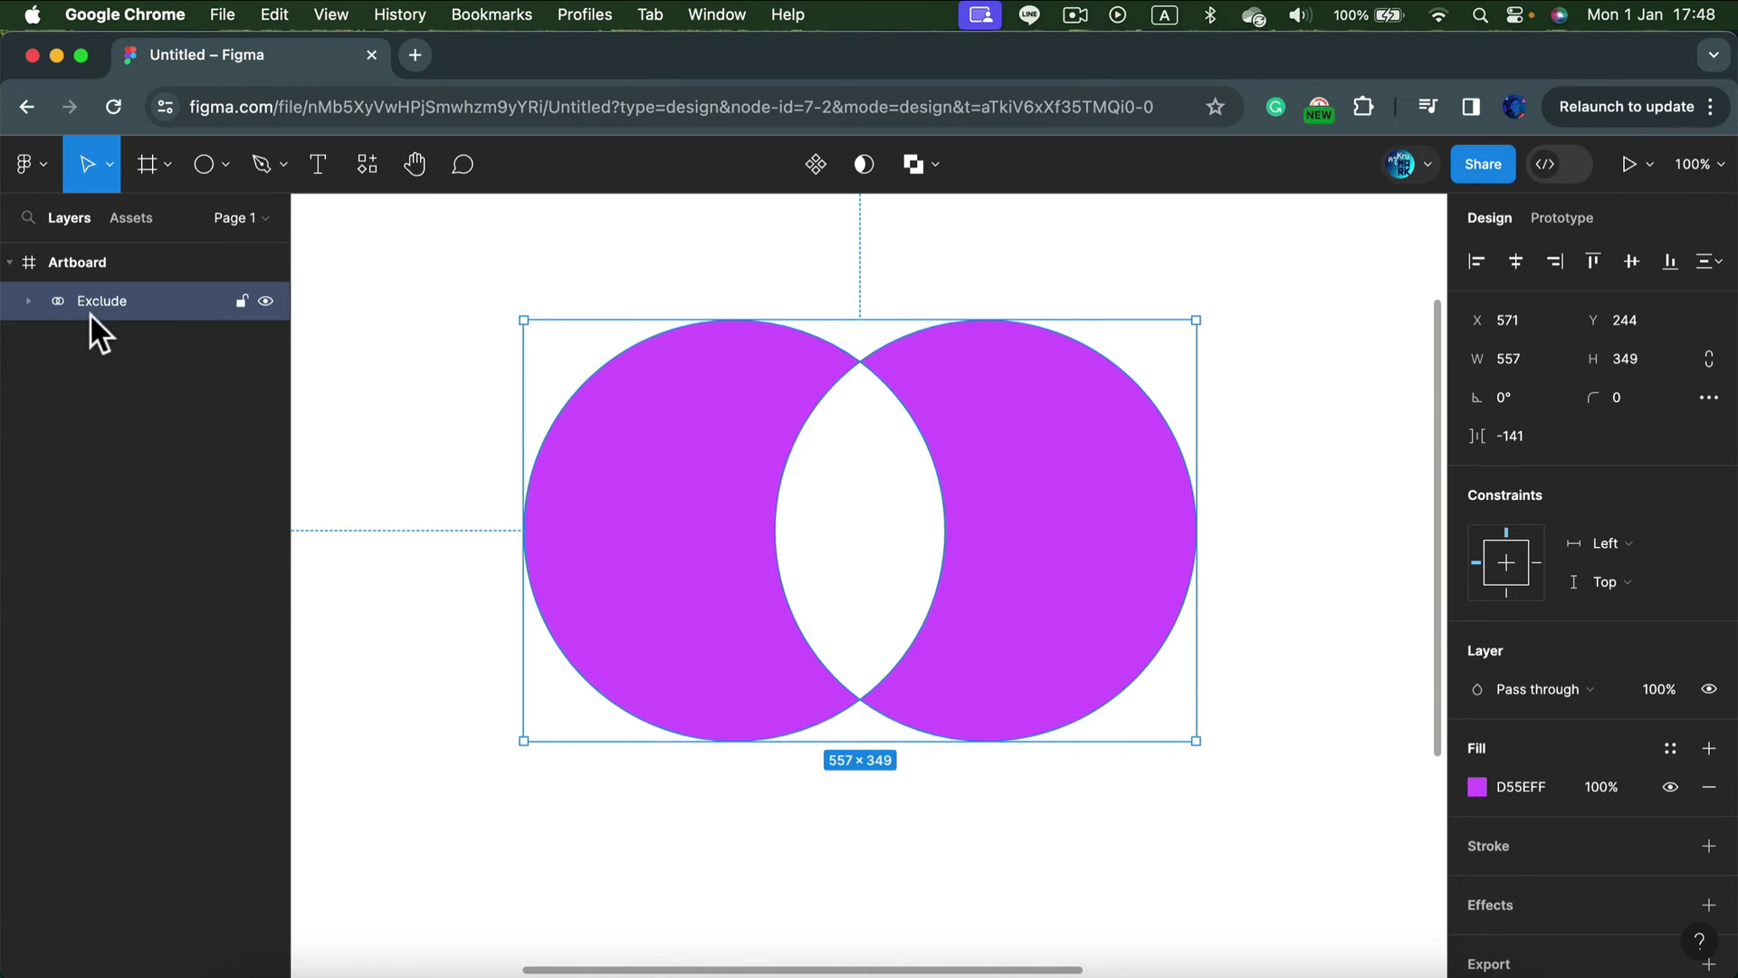
left_click(29, 300)
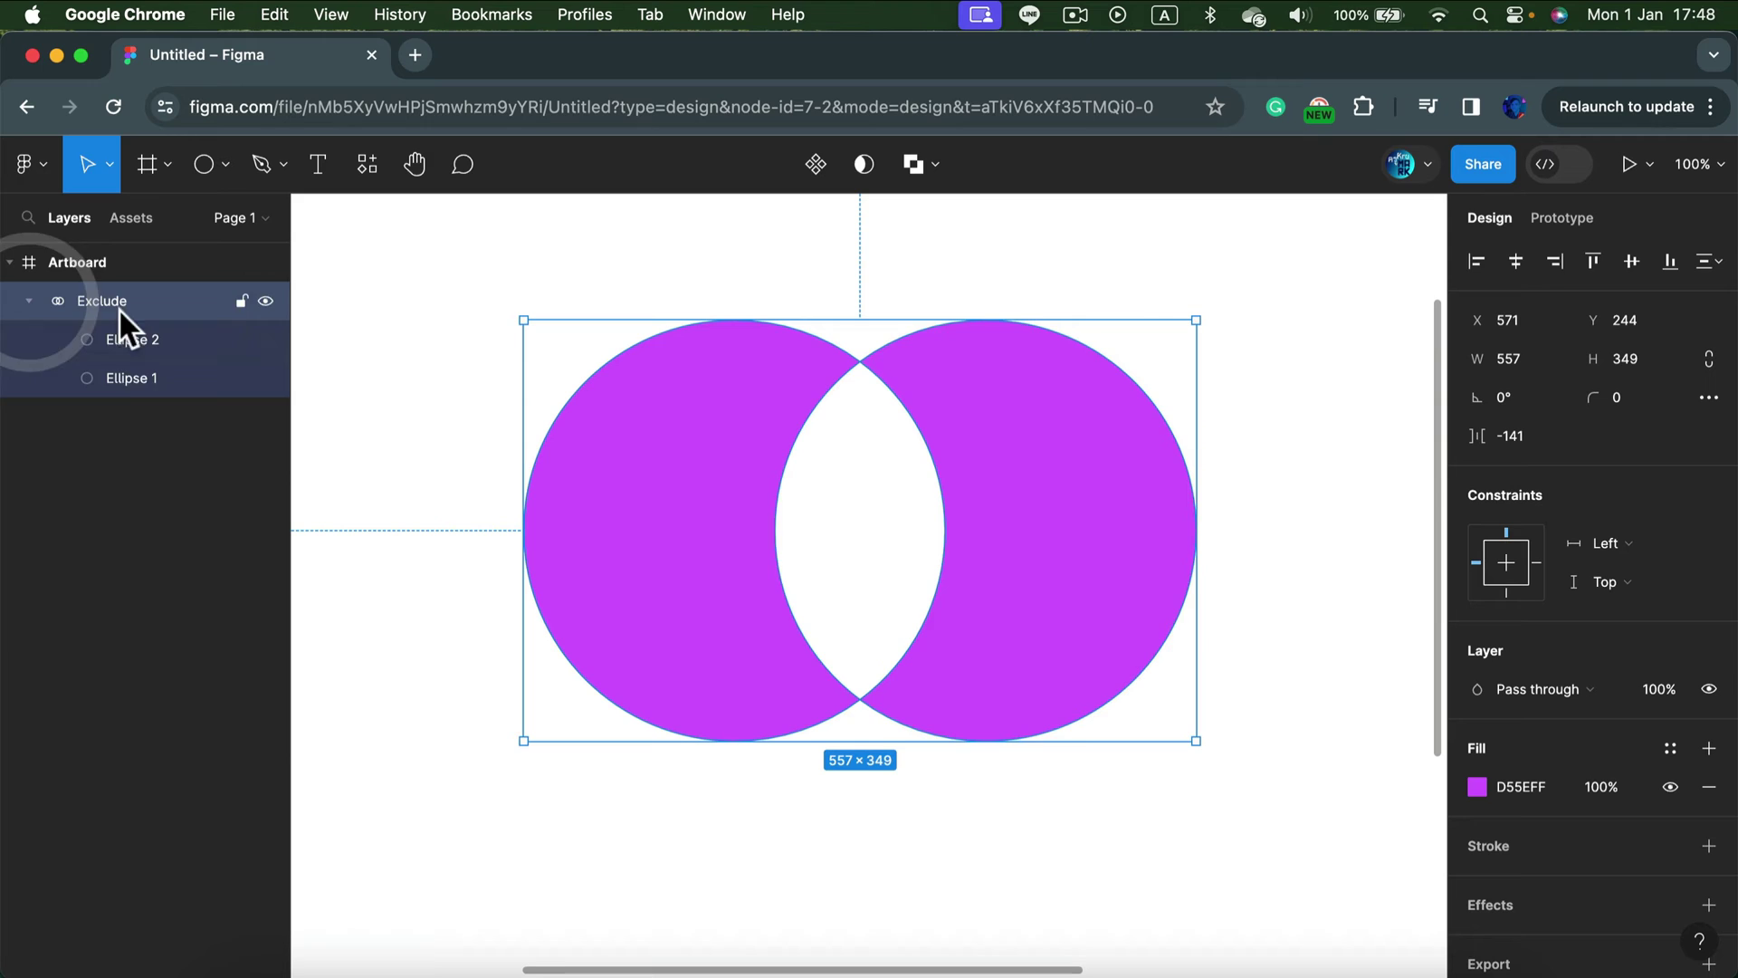
left_click(29, 300)
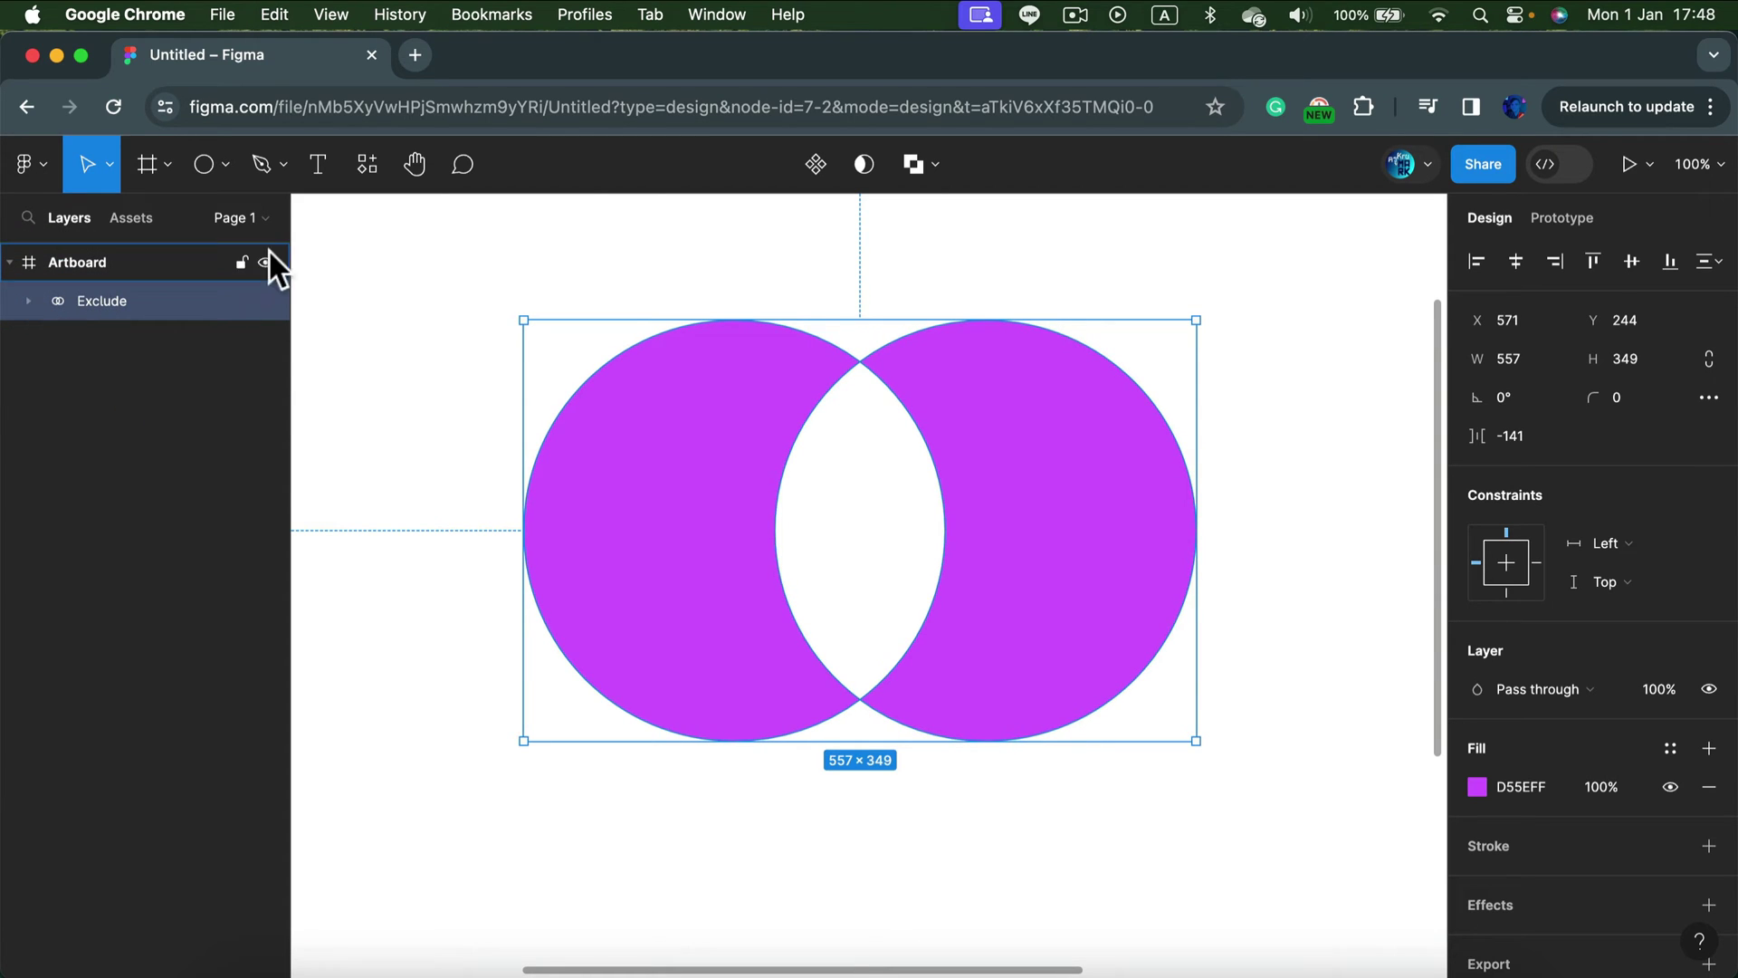
left_click(933, 162)
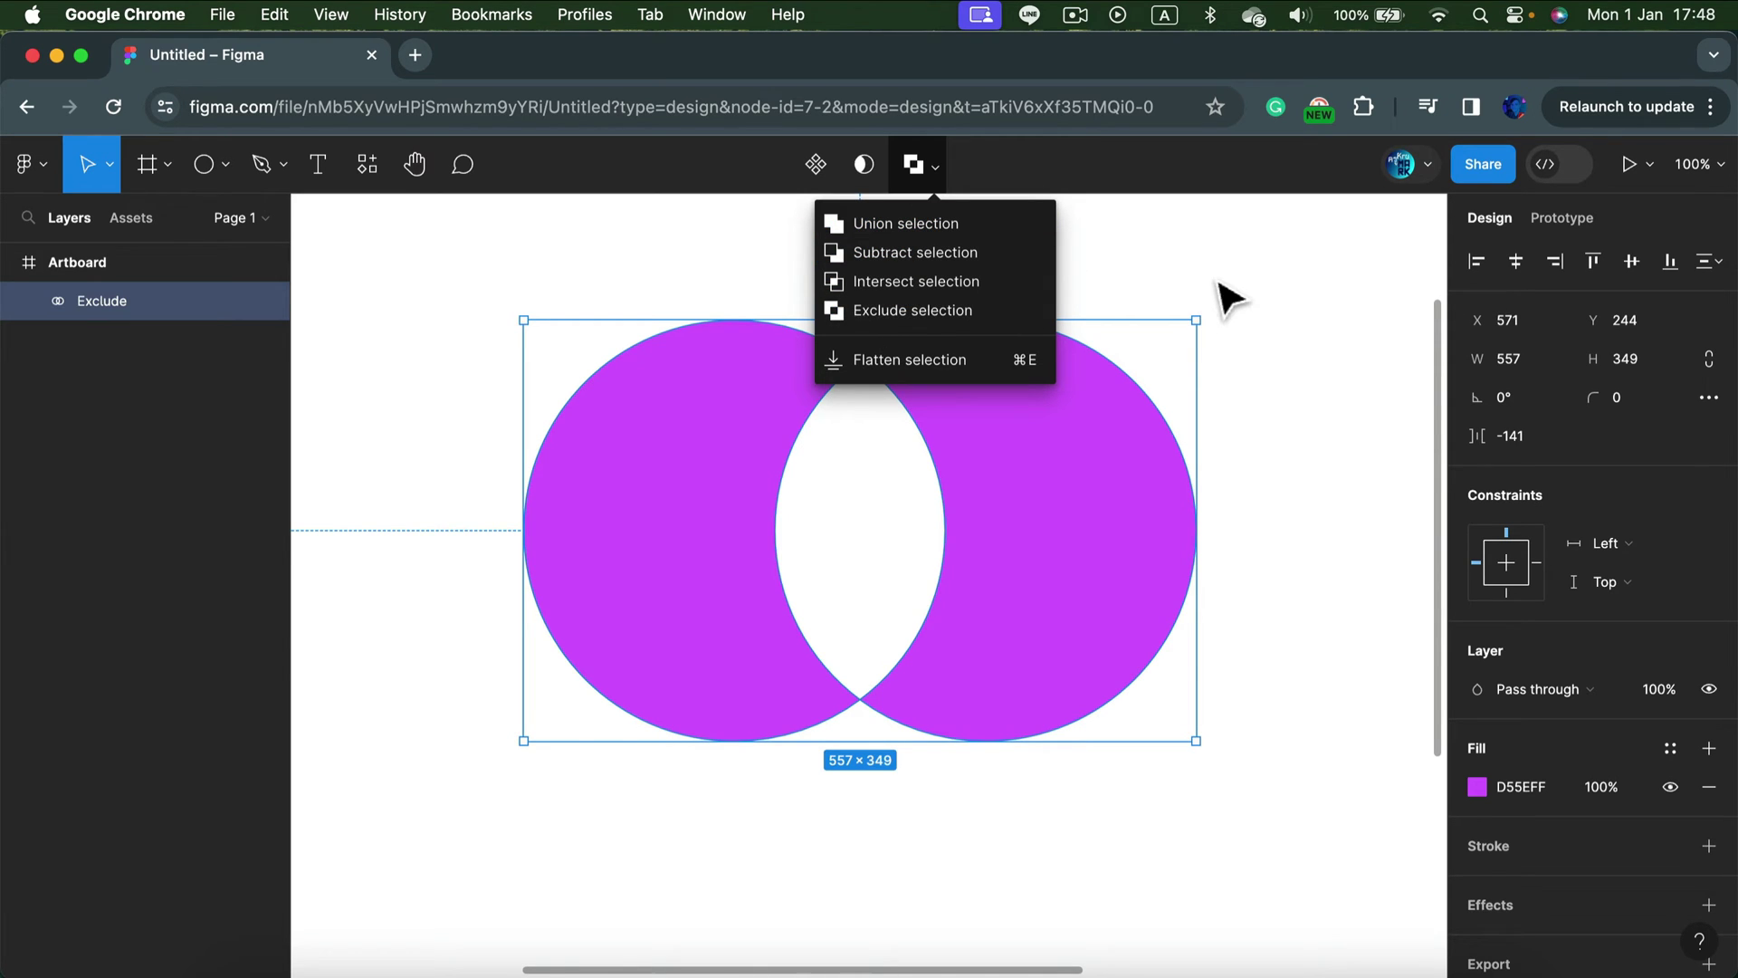
left_click(1311, 241)
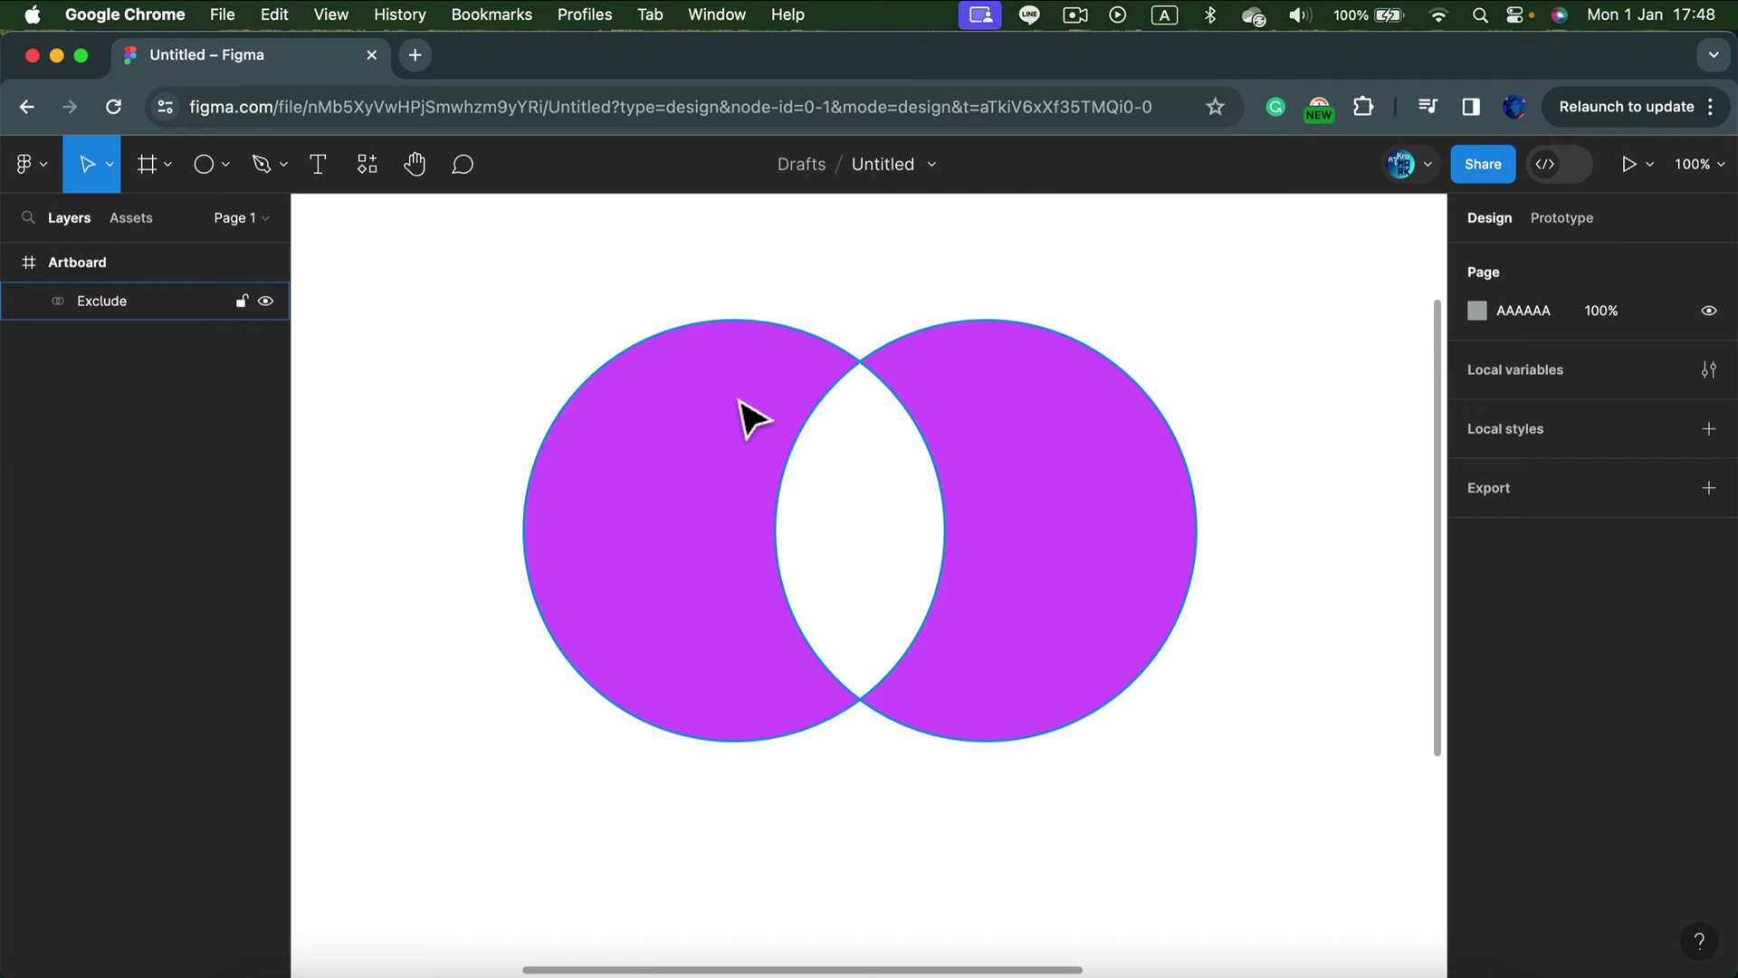
left_click(826, 272)
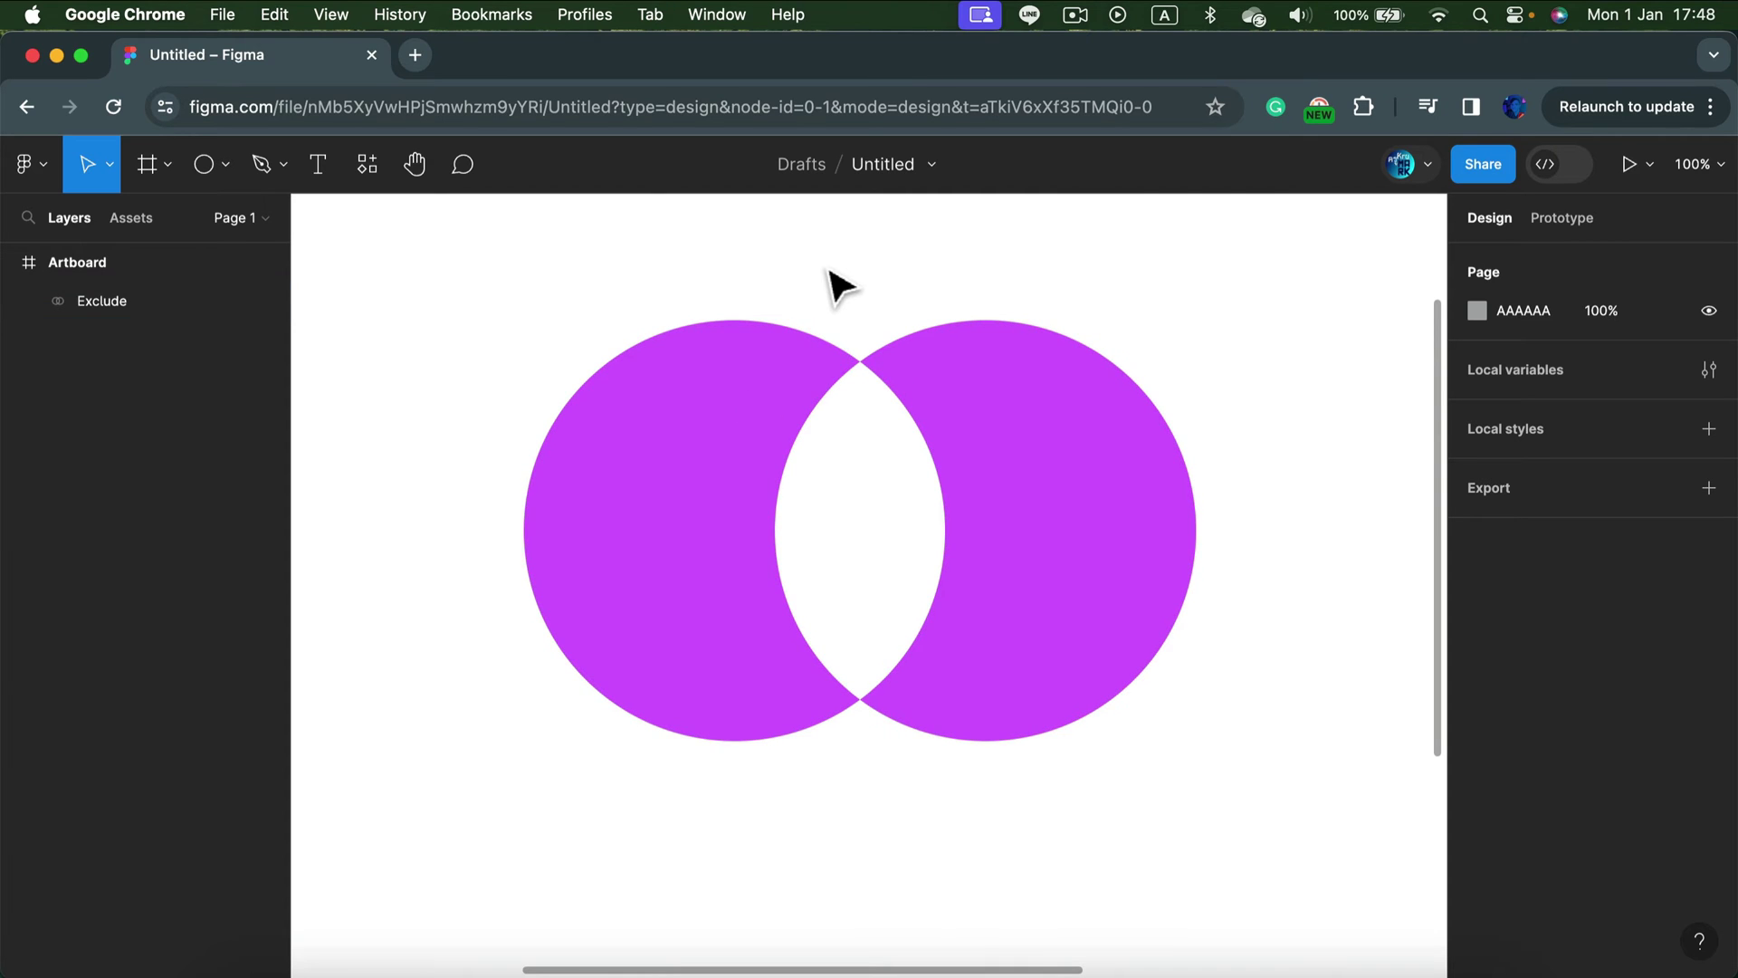
left_click(648, 442)
left_click(937, 163)
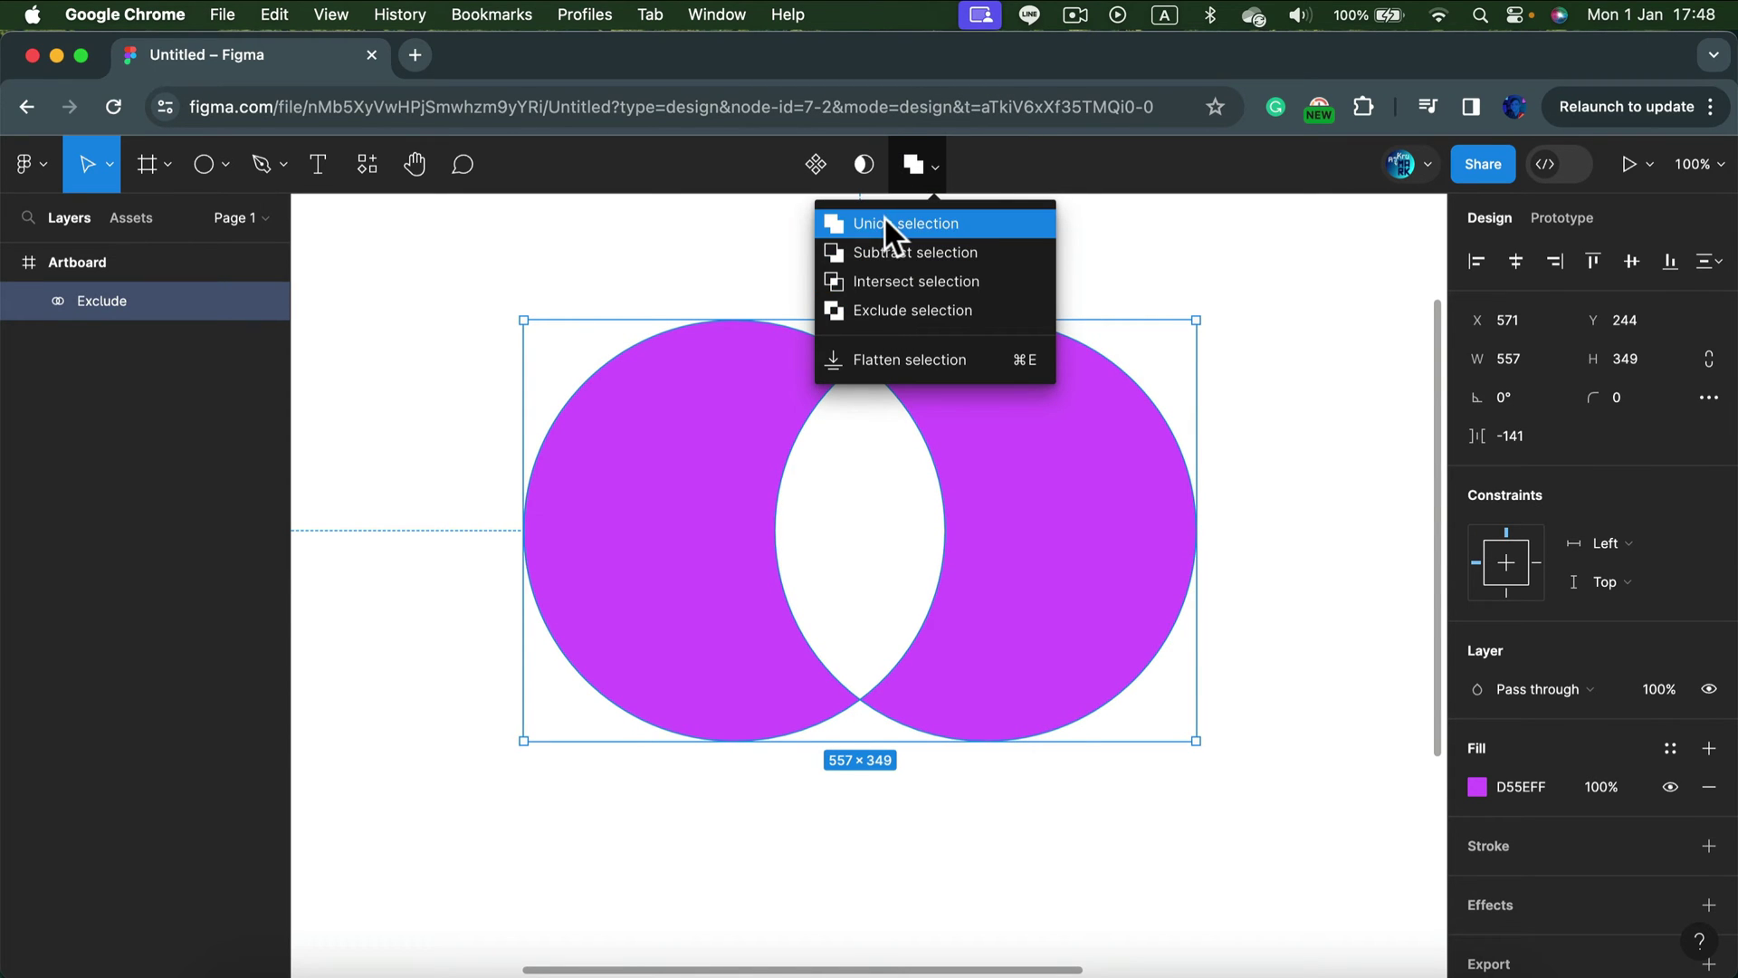
left_click(360, 227)
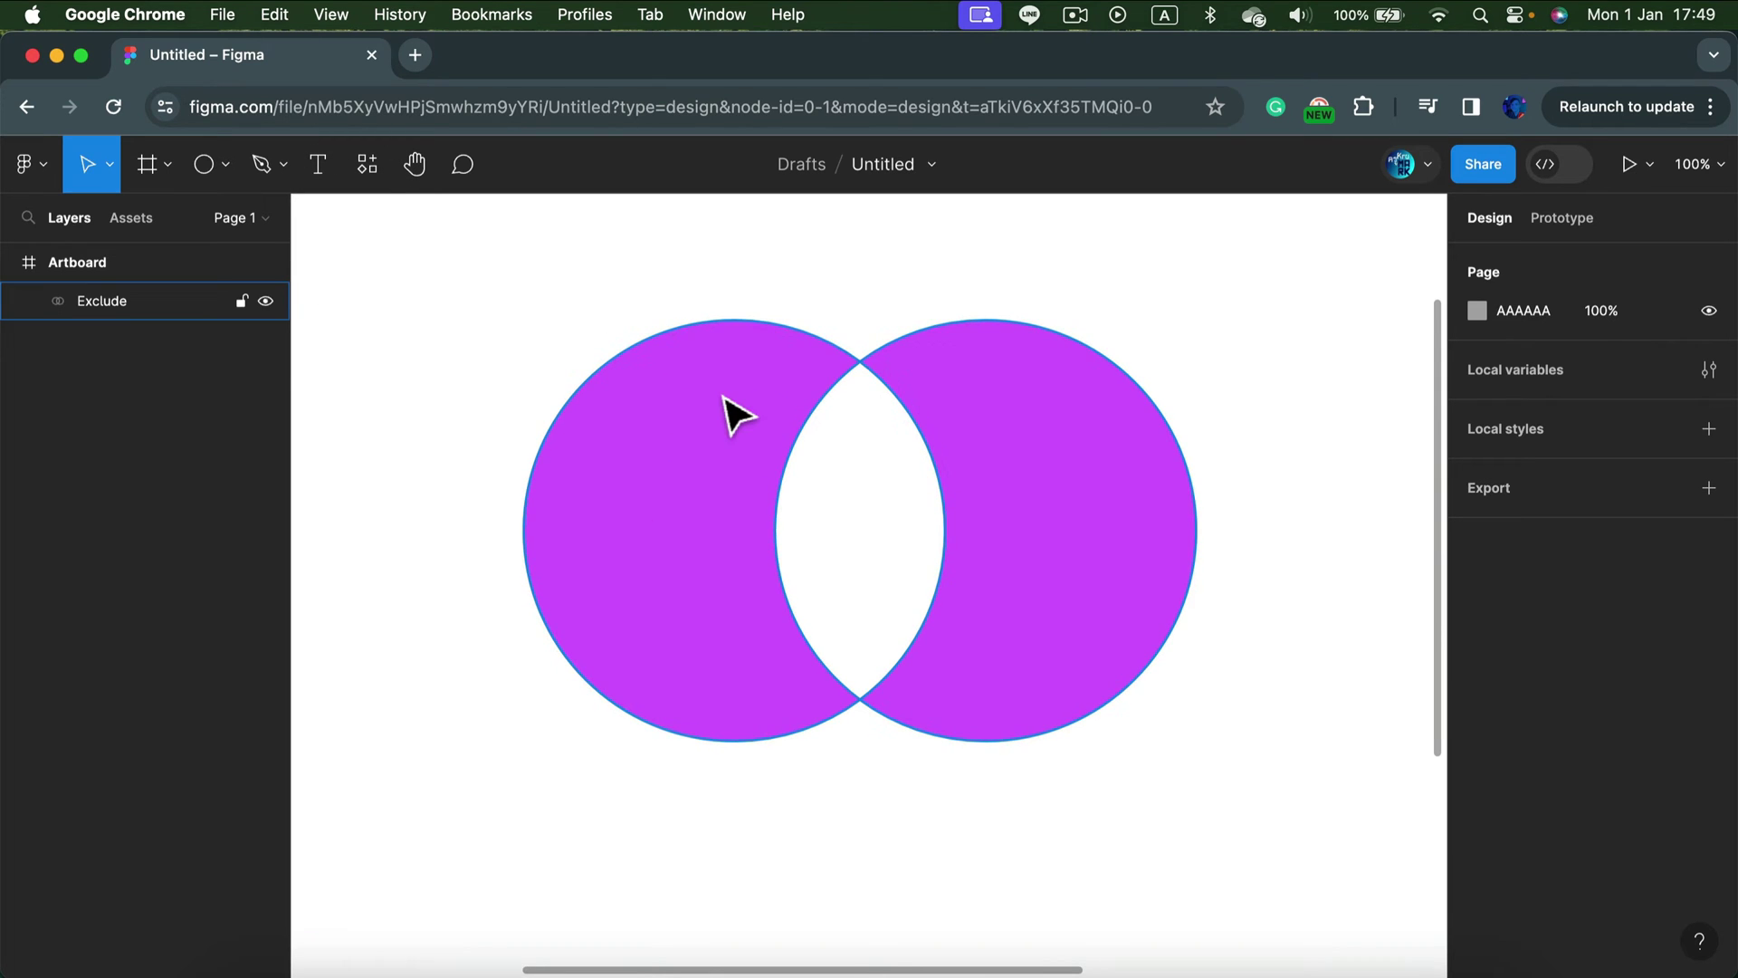
Undo back to the two circles and shrink the purple circle to a 63×63 eye
key("super+z")
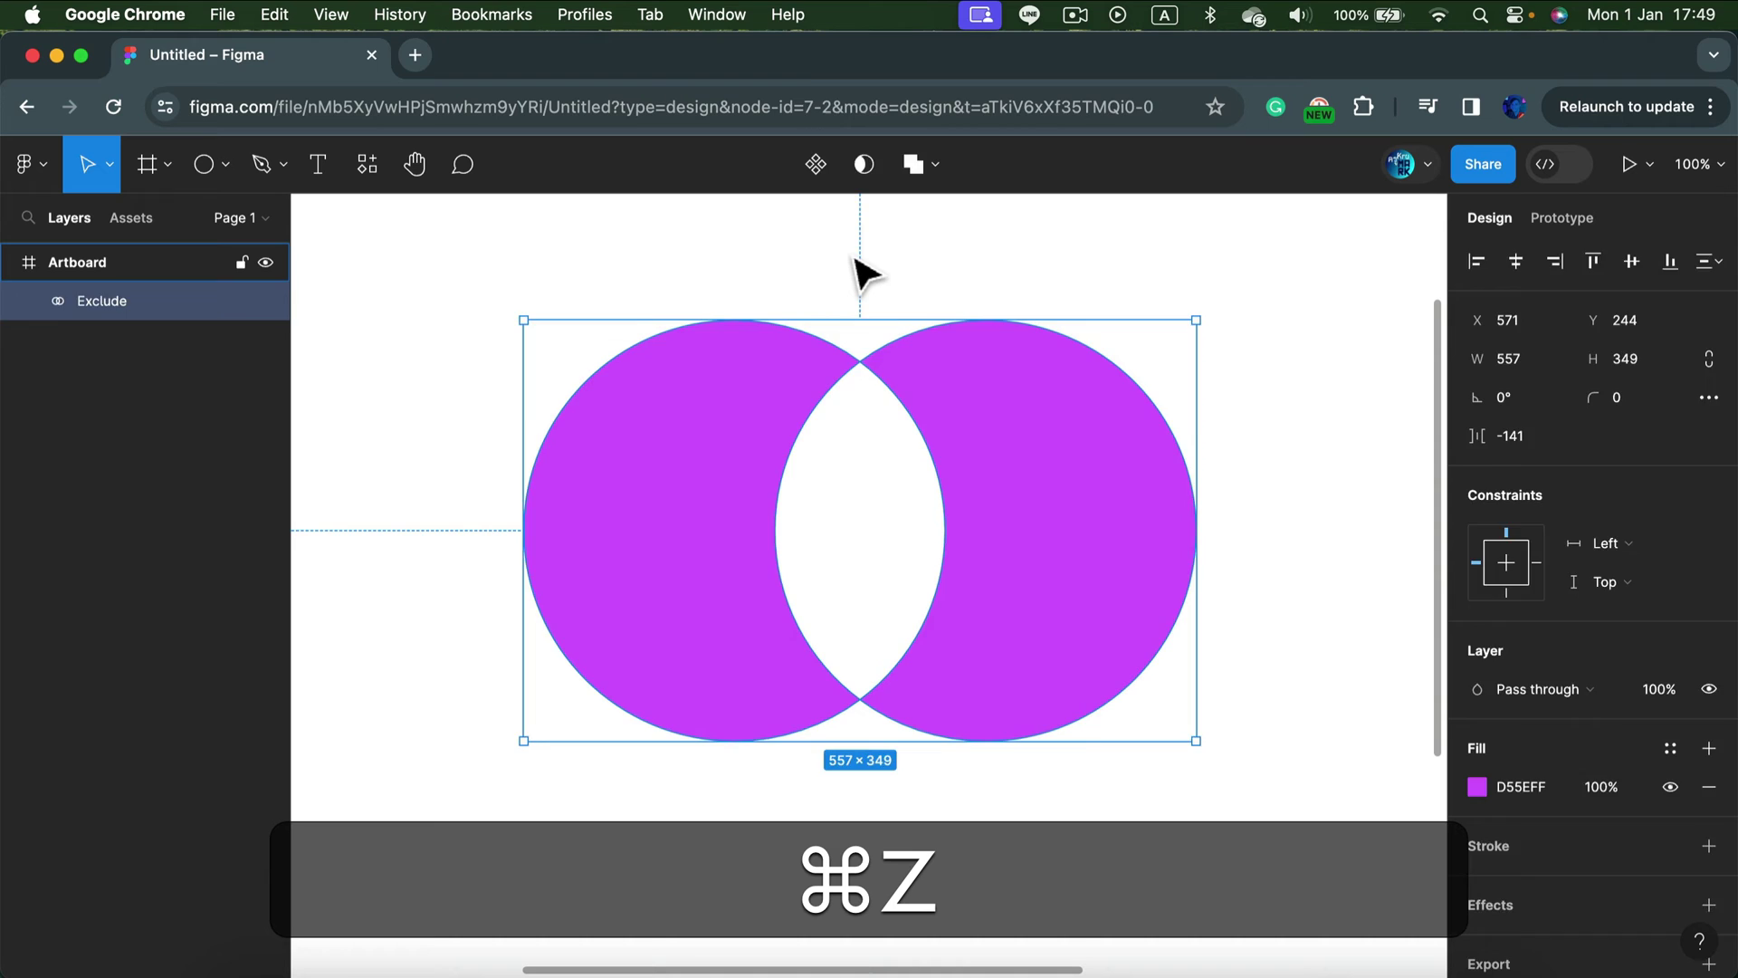
key("super+z")
key("super+z")
left_click(1302, 303)
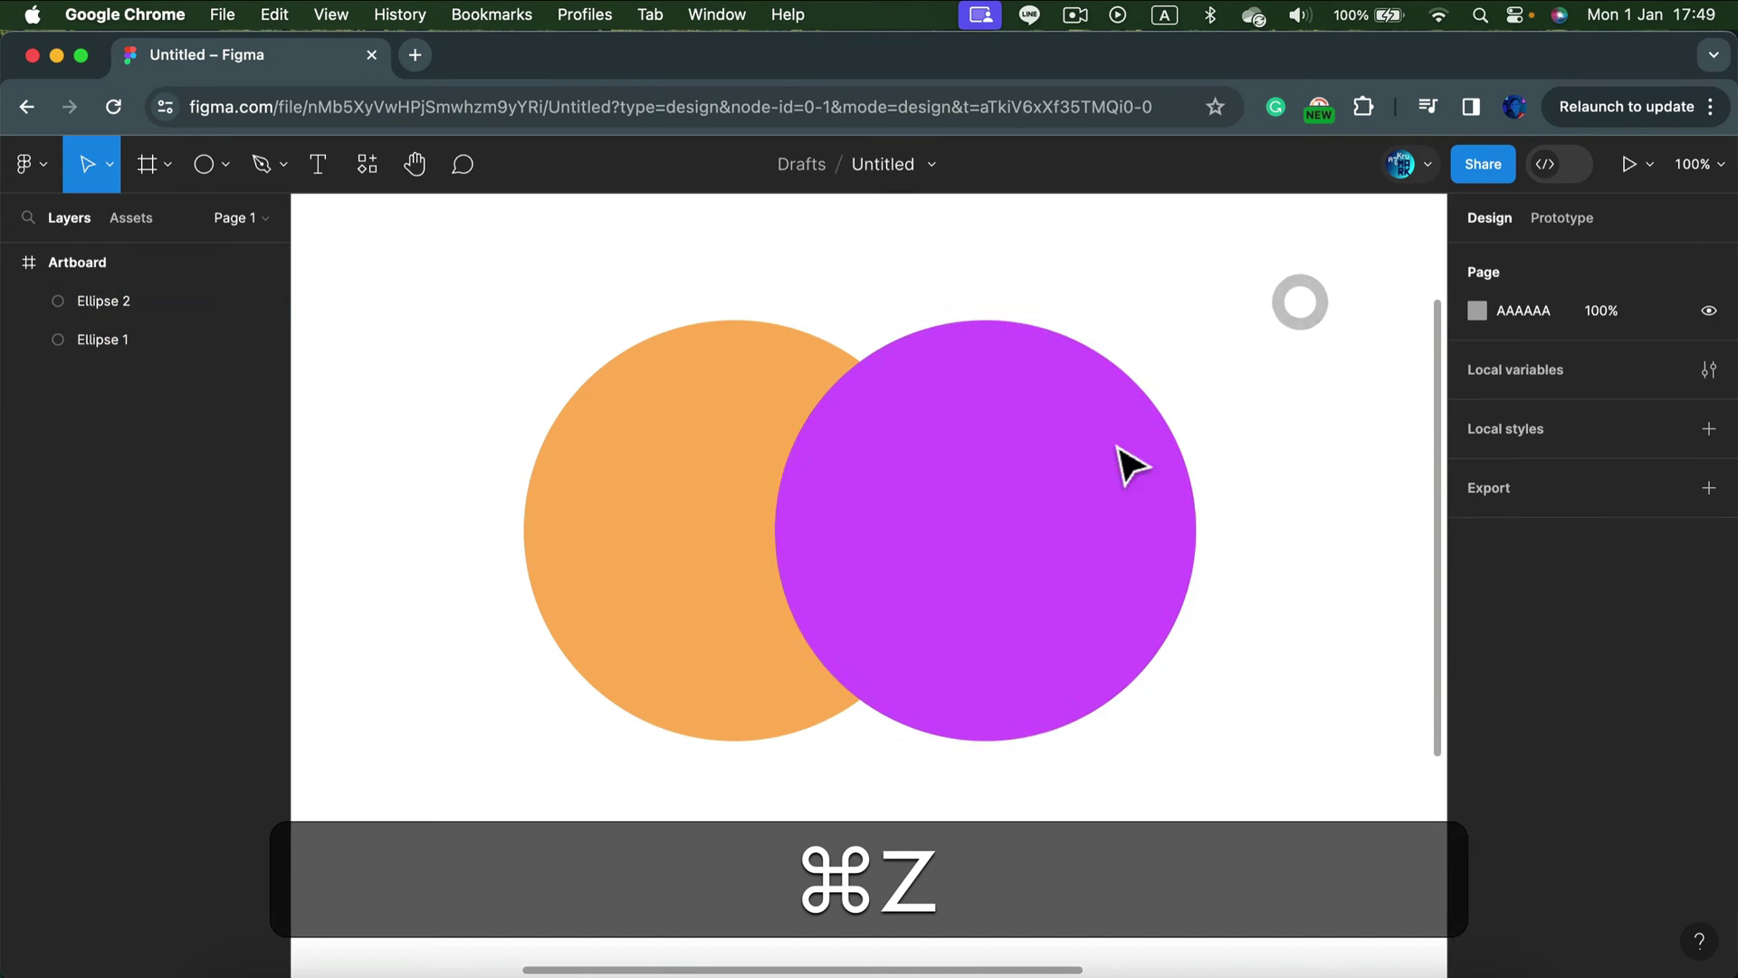
left_click(1089, 464)
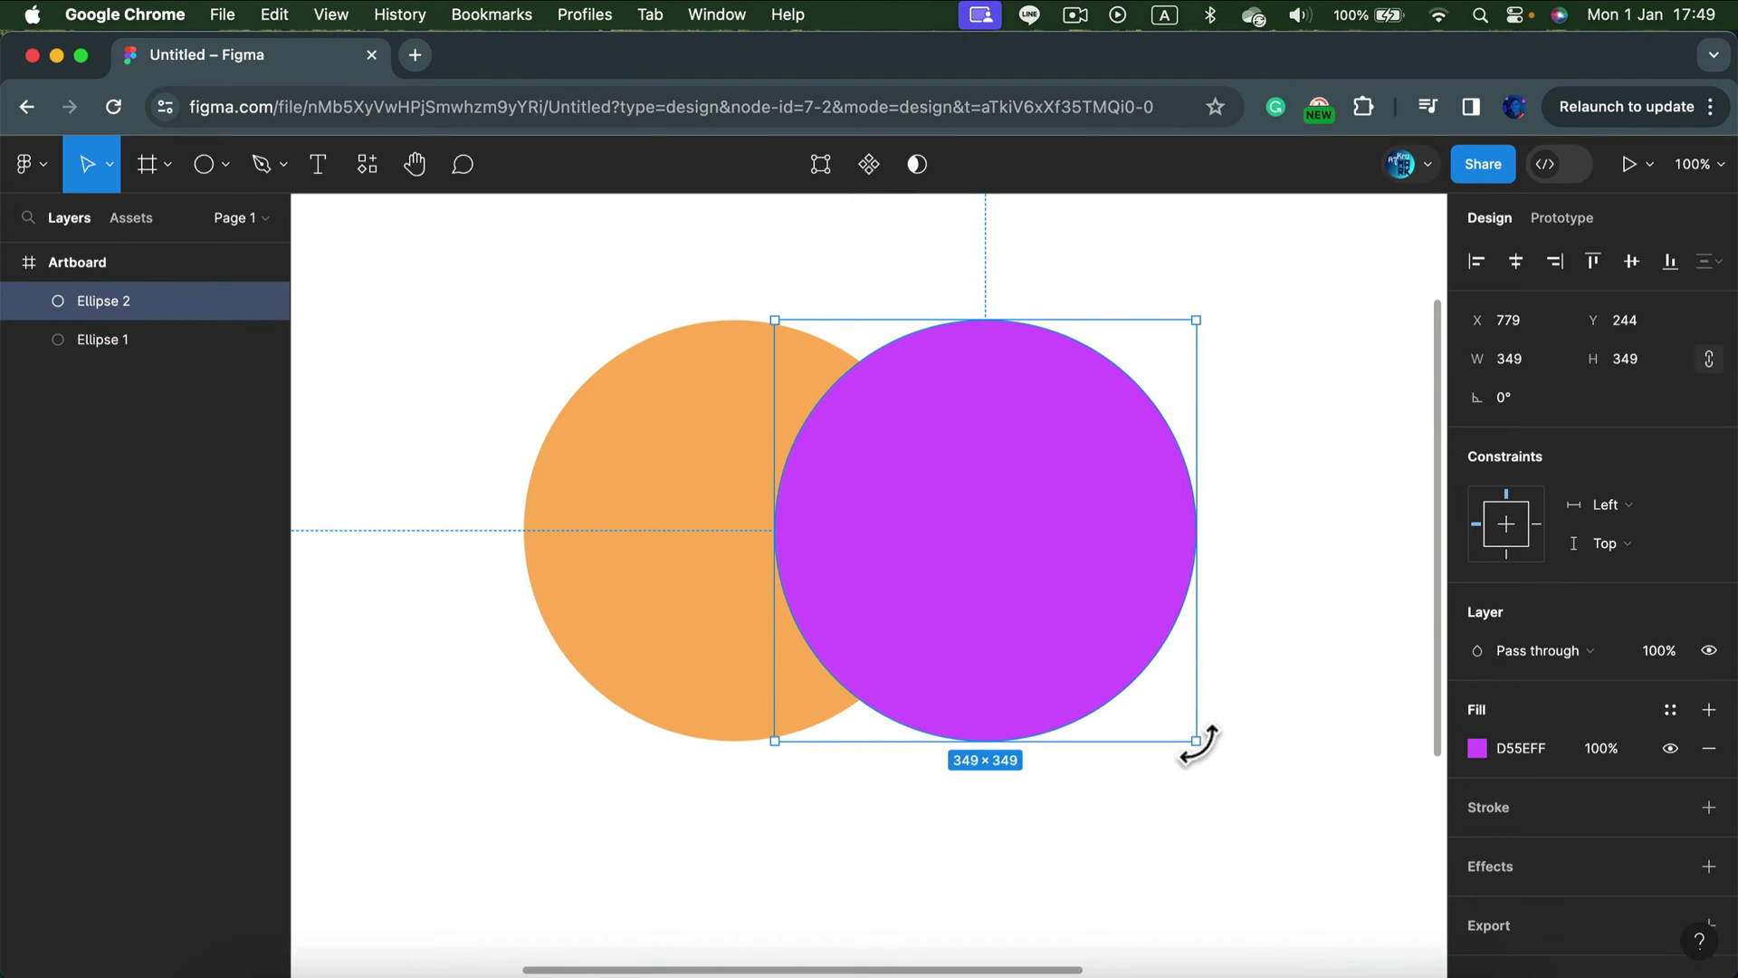
left_click_drag(1196, 742, 667, 473)
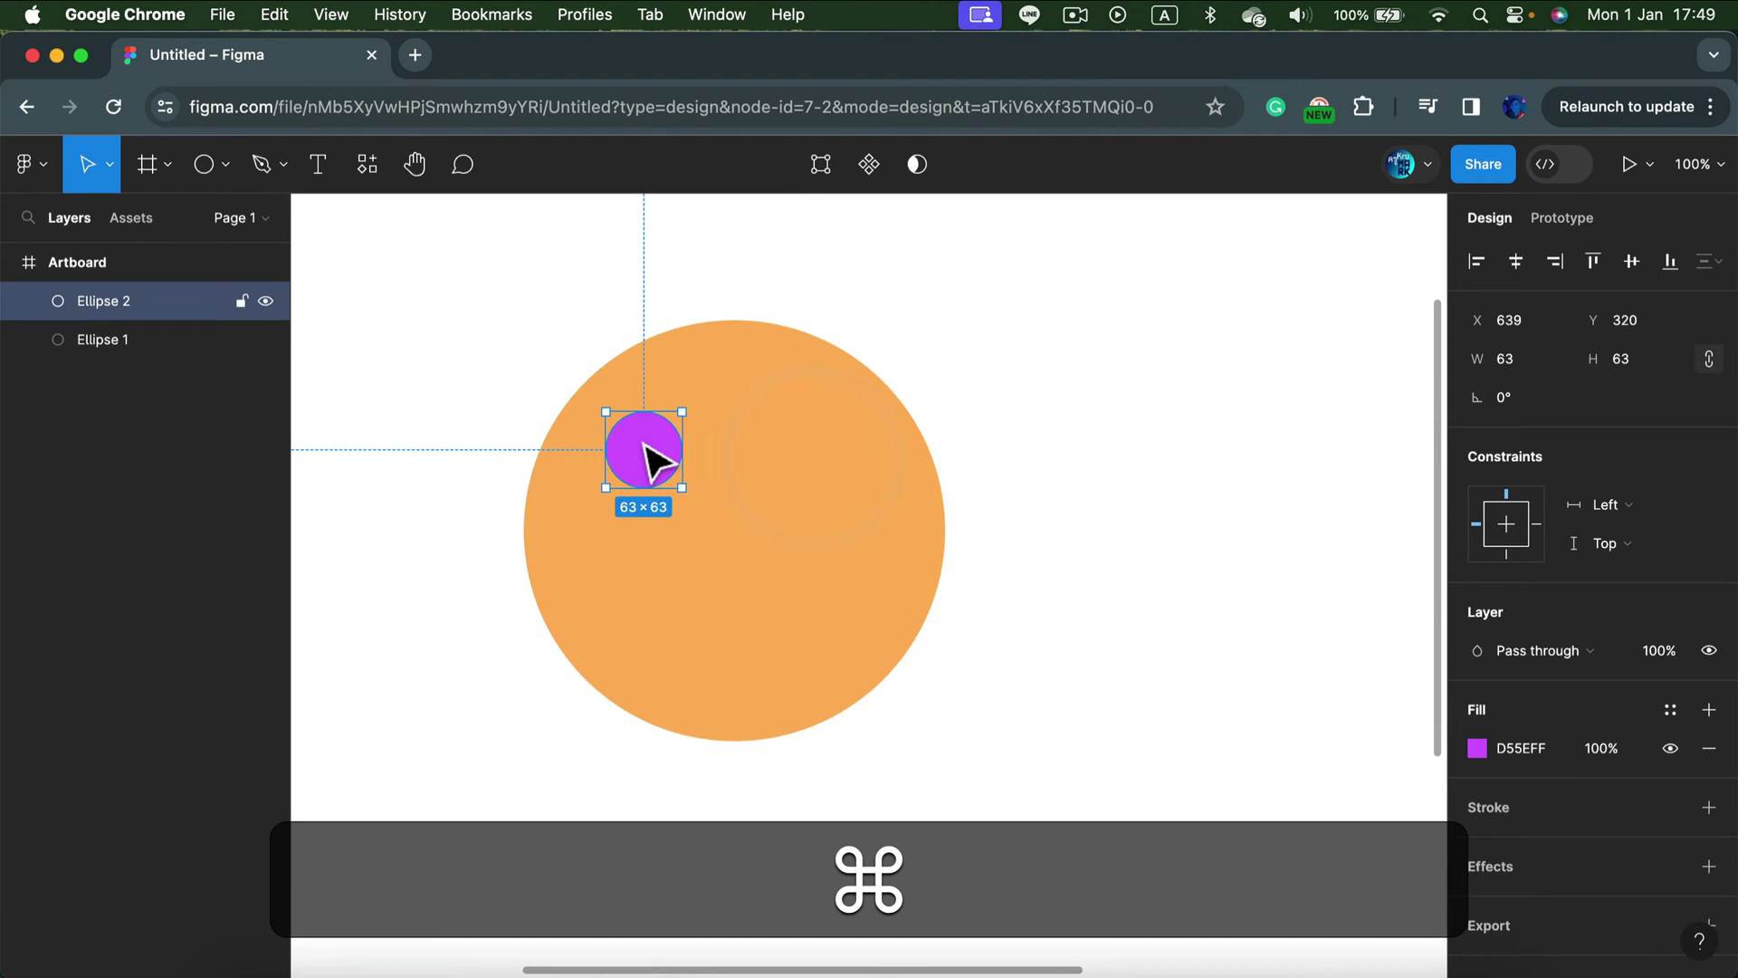
Duplicate the eye to the right and subtract both eyes from the orange circle
key("cmd+c")
key("cmd+v")
left_click_drag(652, 481, 831, 469)
left_click(633, 474, "shift")
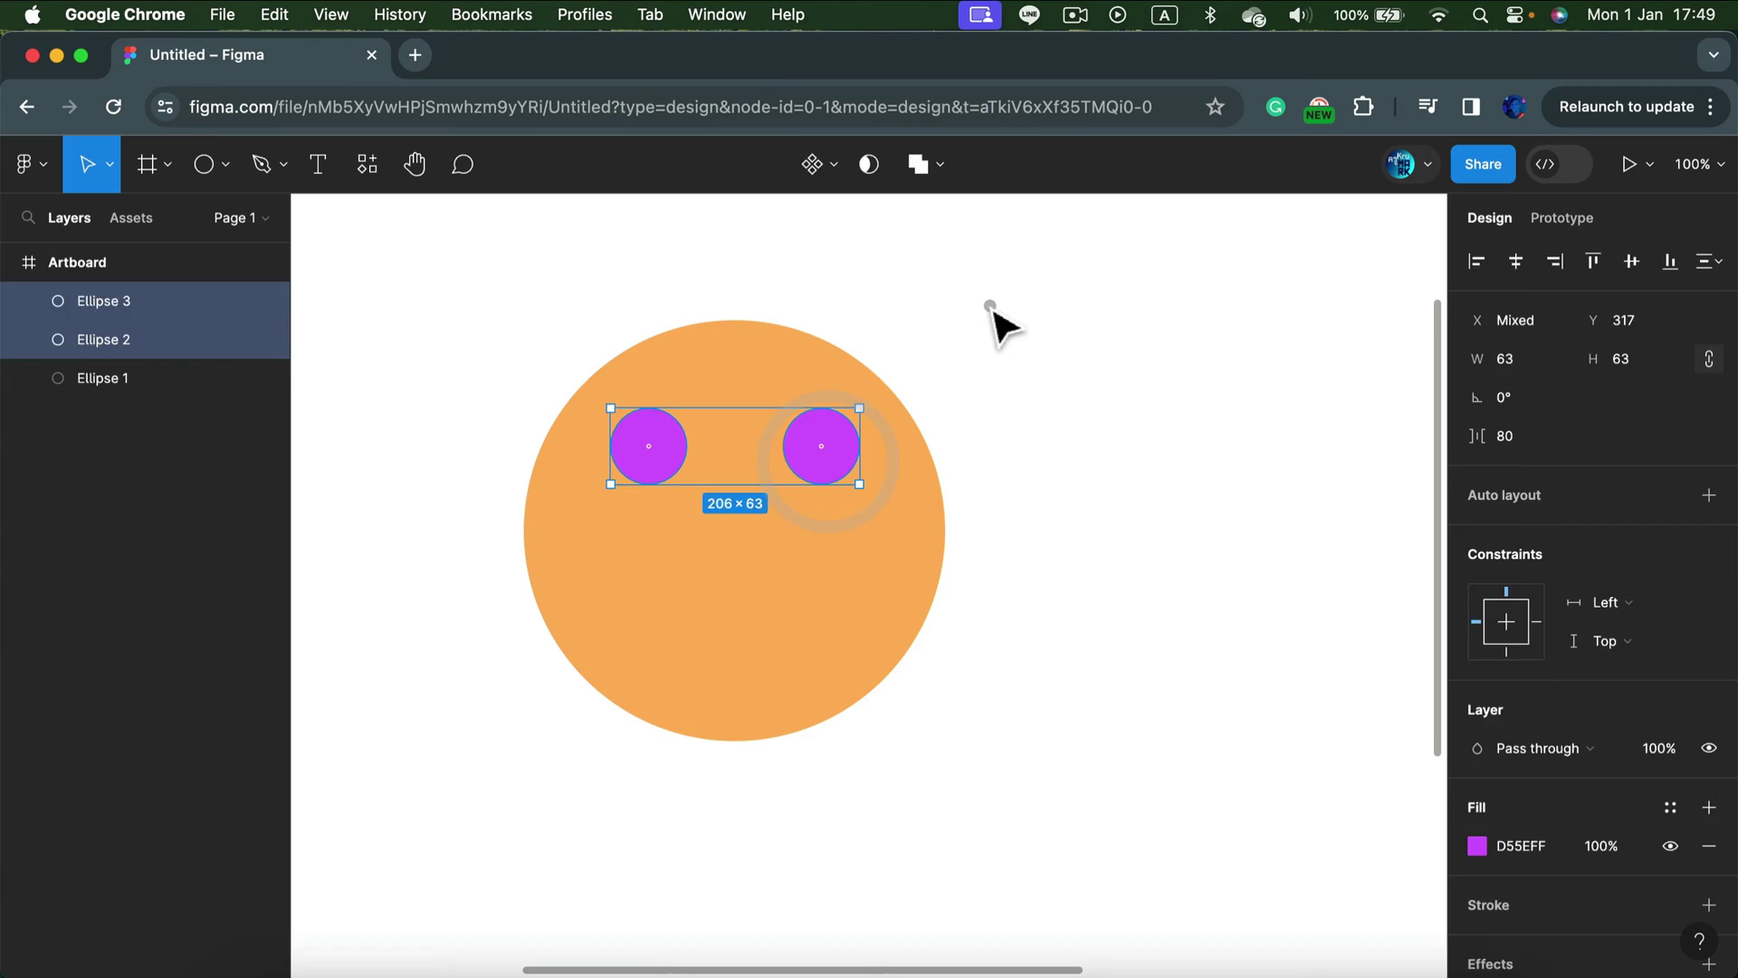
left_click(989, 305)
left_click_drag(414, 253, 1102, 861)
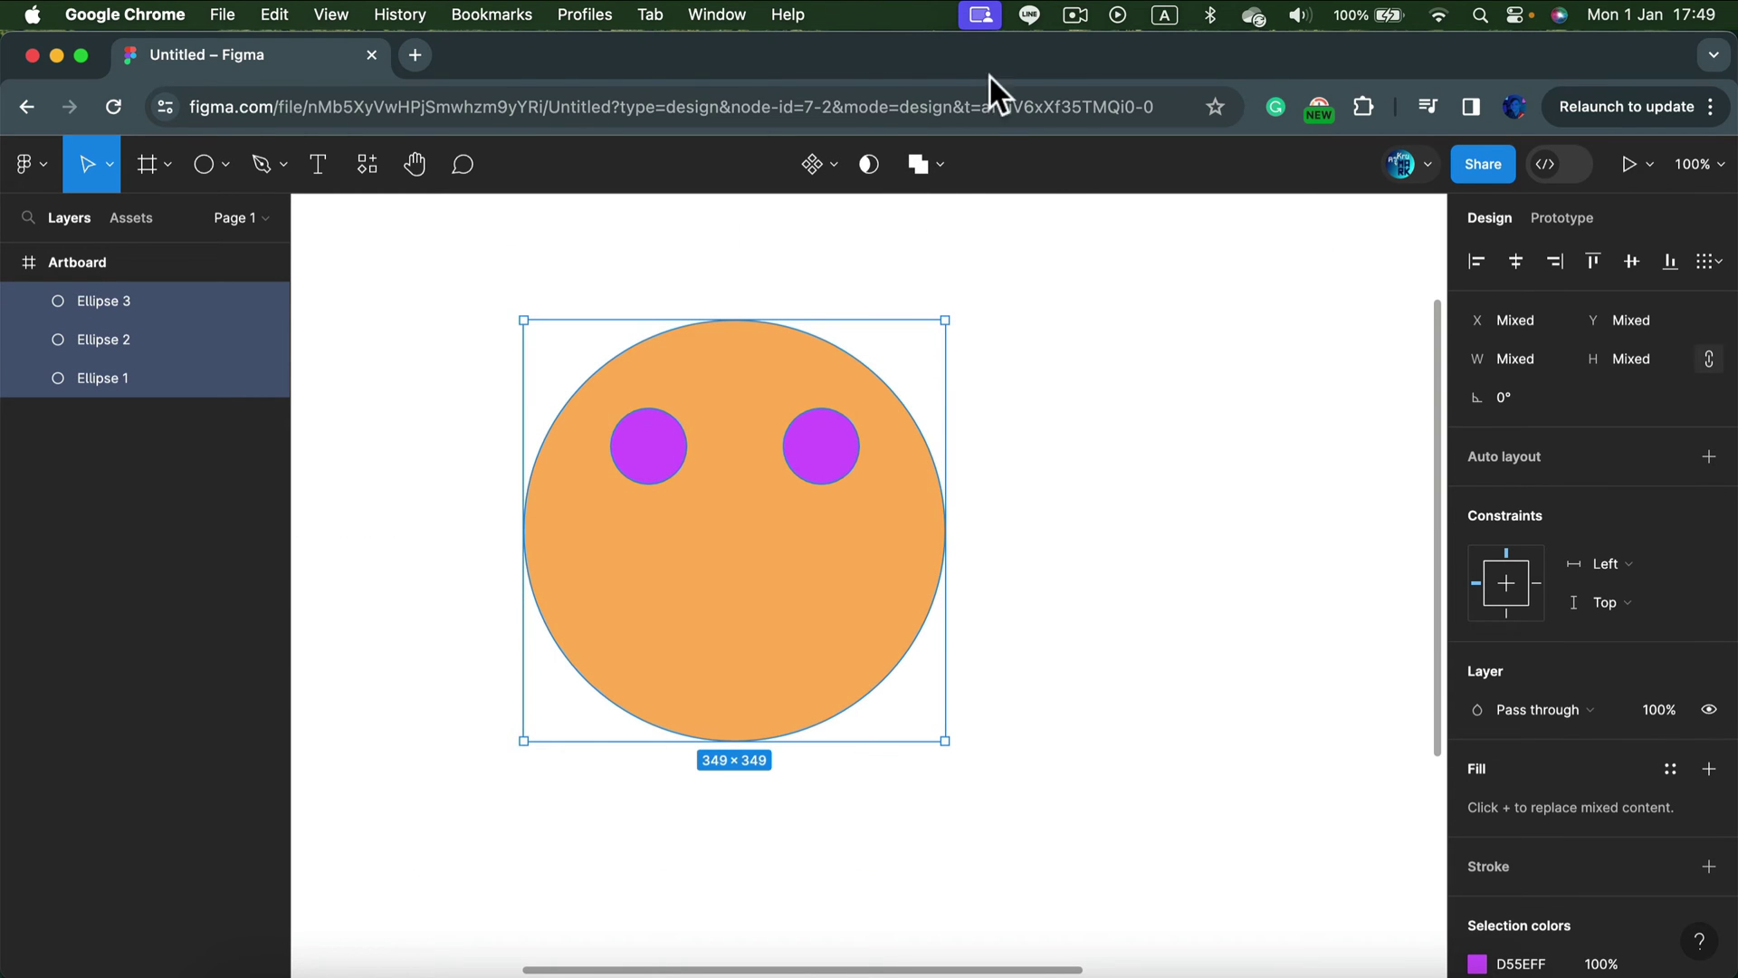
left_click(942, 169)
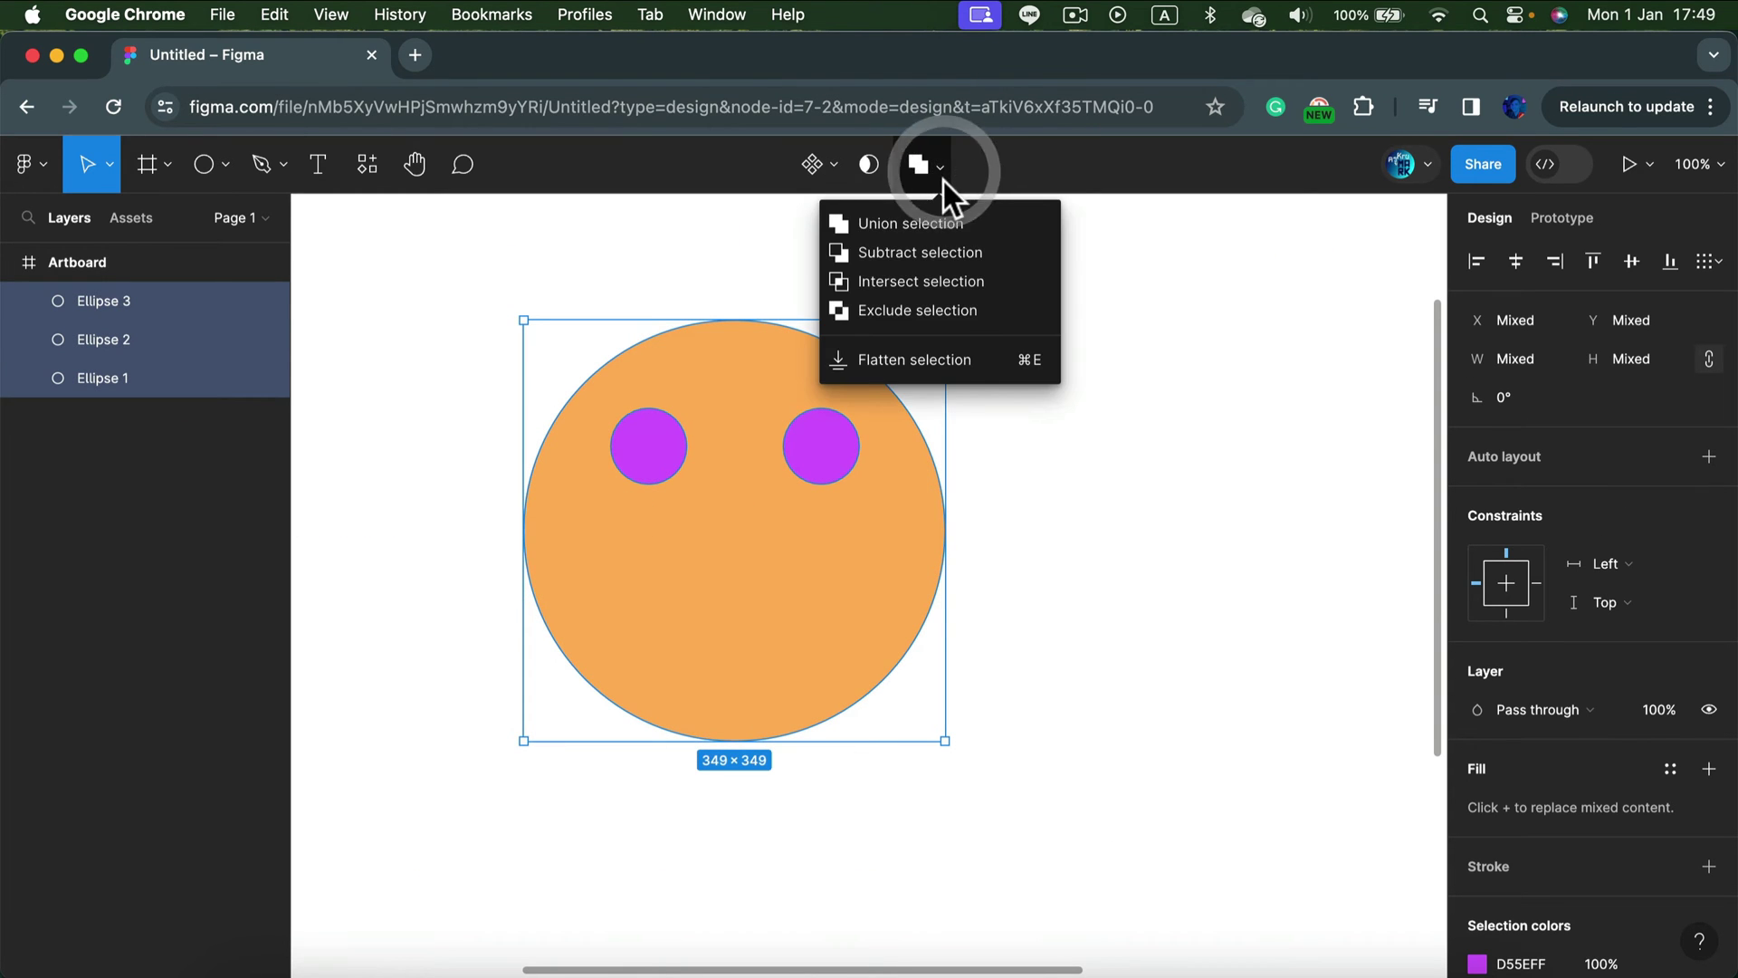
left_click(938, 254)
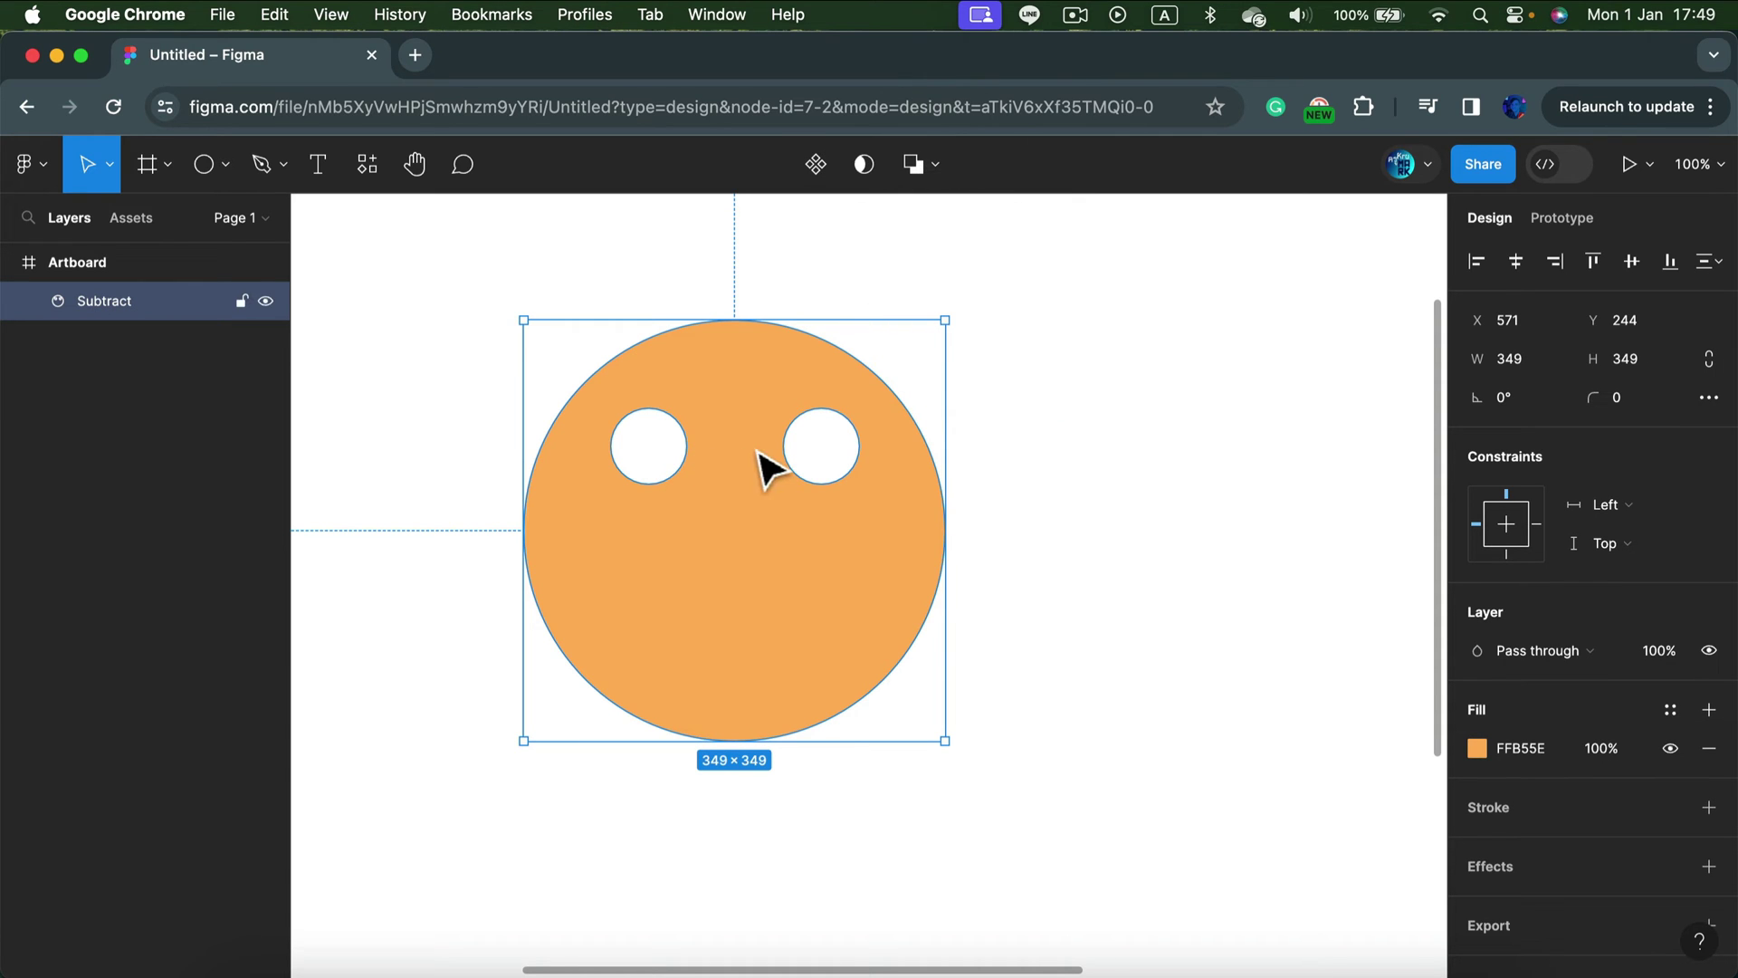
Draw a circle beside the face and a grey rectangle covering its top half
key("Escape")
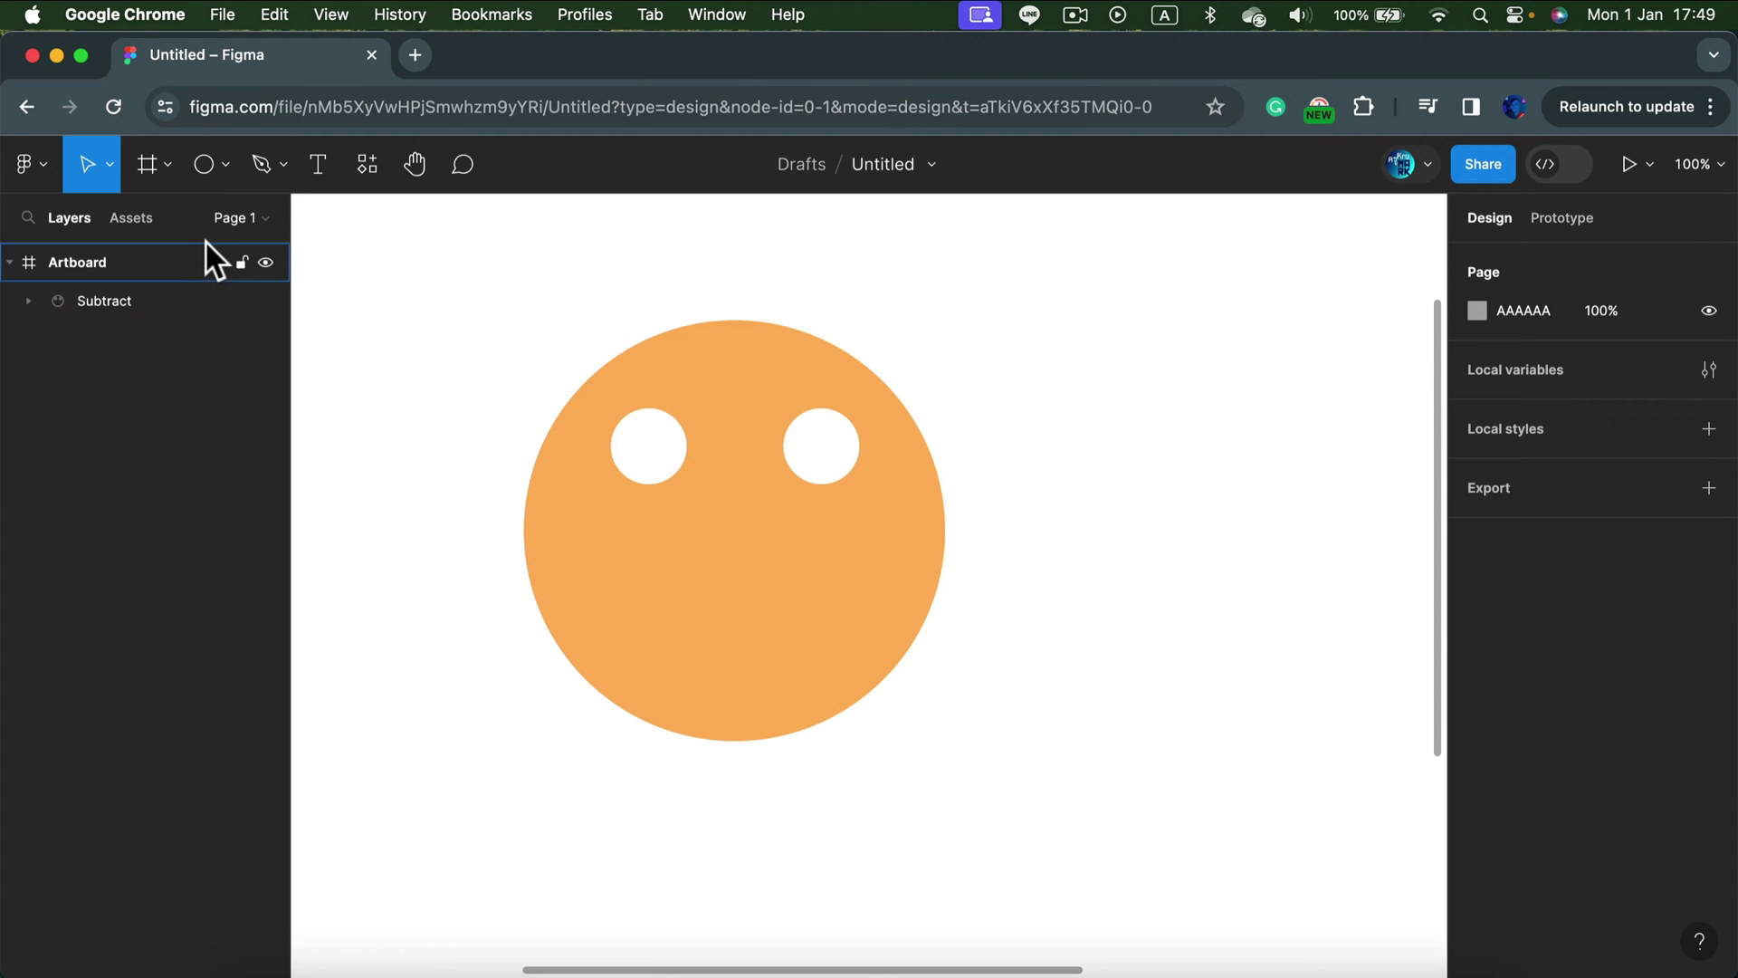
left_click(226, 166)
left_click_drag(1011, 389, 1296, 674)
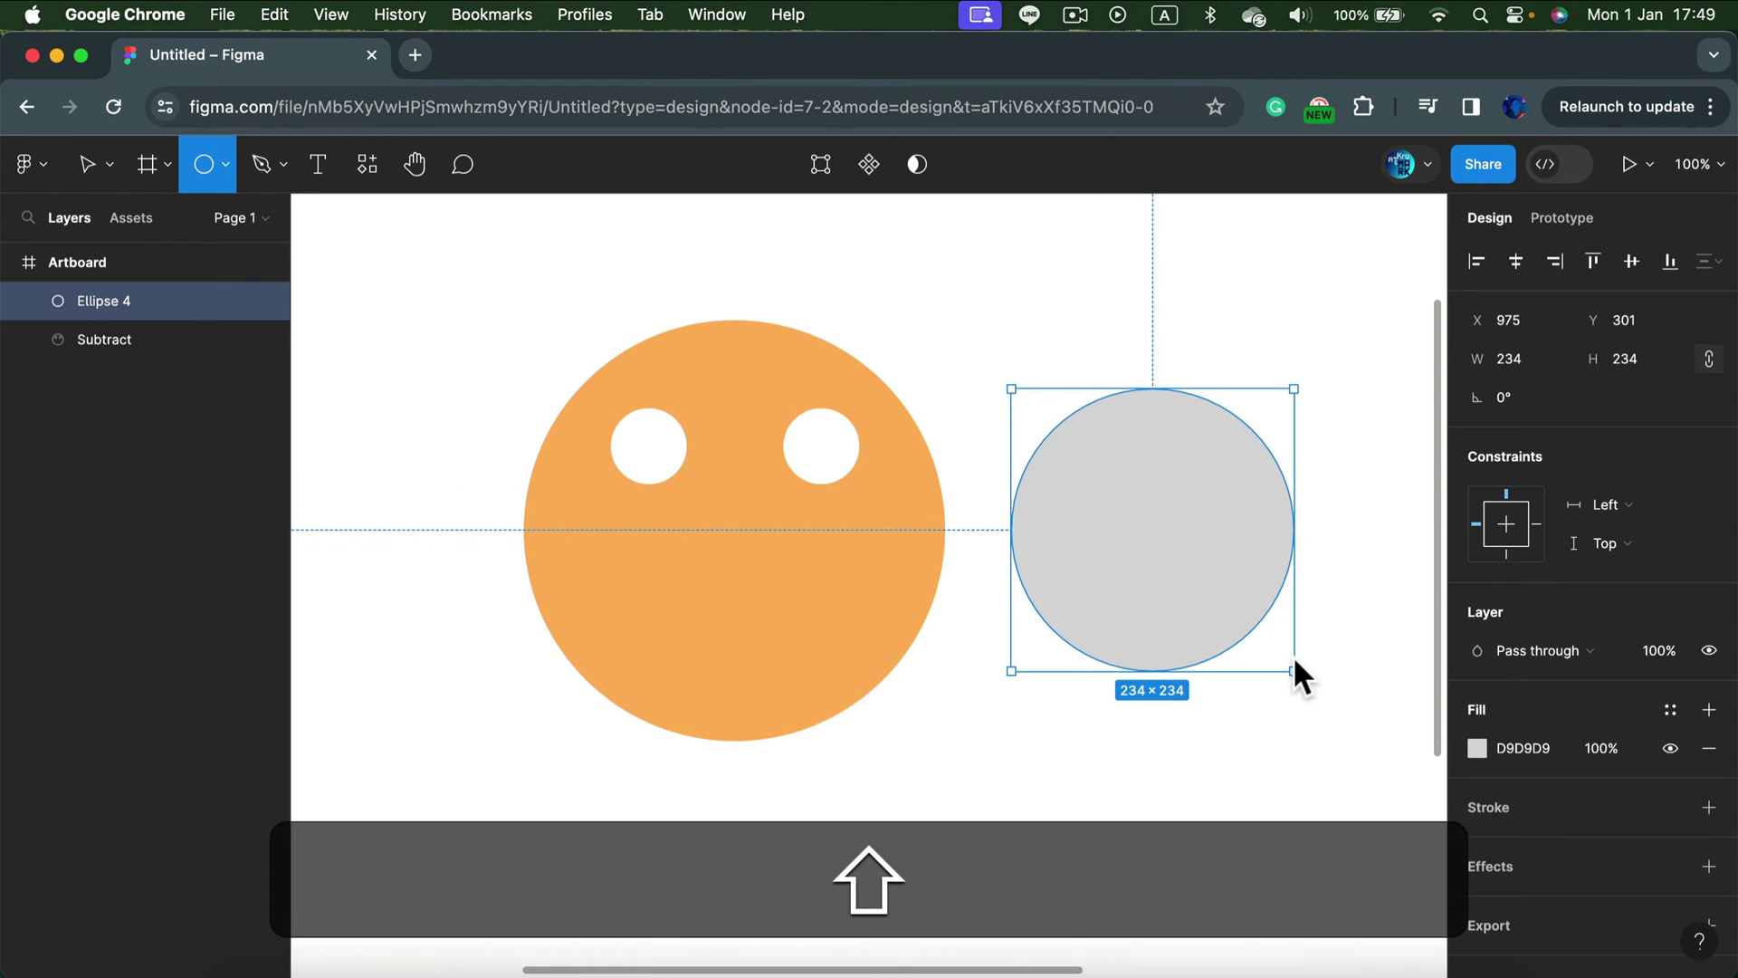
left_click(231, 165)
left_click(246, 225)
left_click_drag(950, 316, 1359, 595)
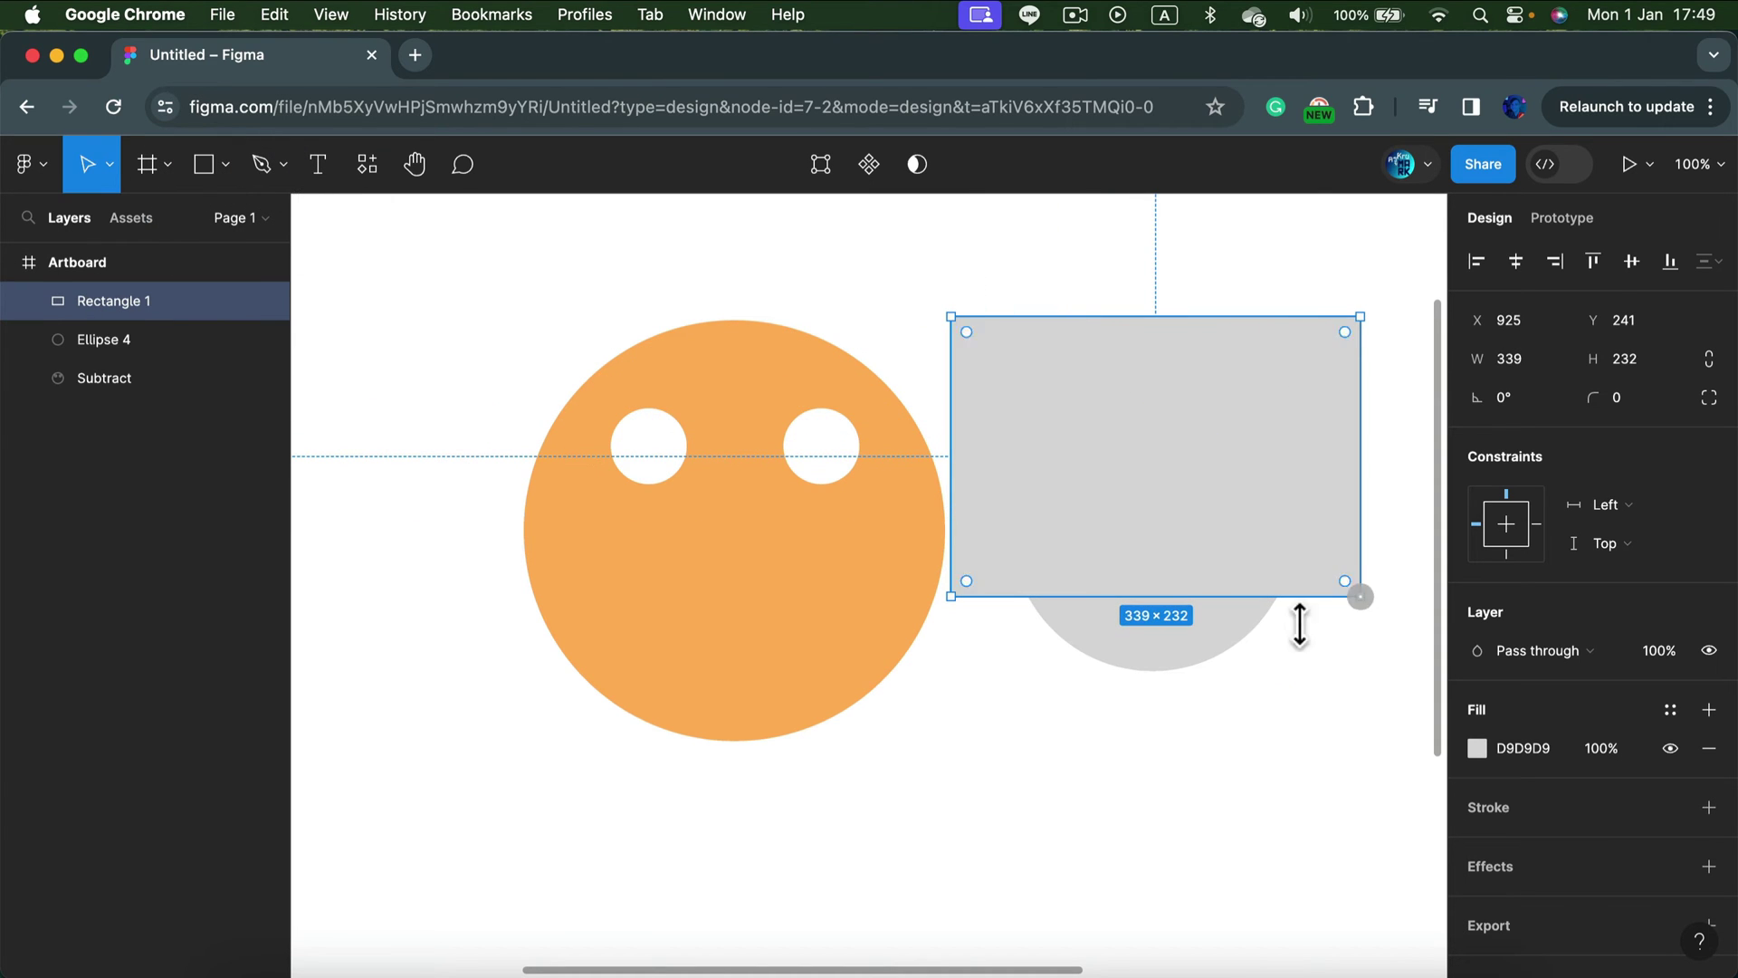
left_click(1481, 746)
left_click_drag(1254, 486, 1123, 494)
left_click(1424, 282)
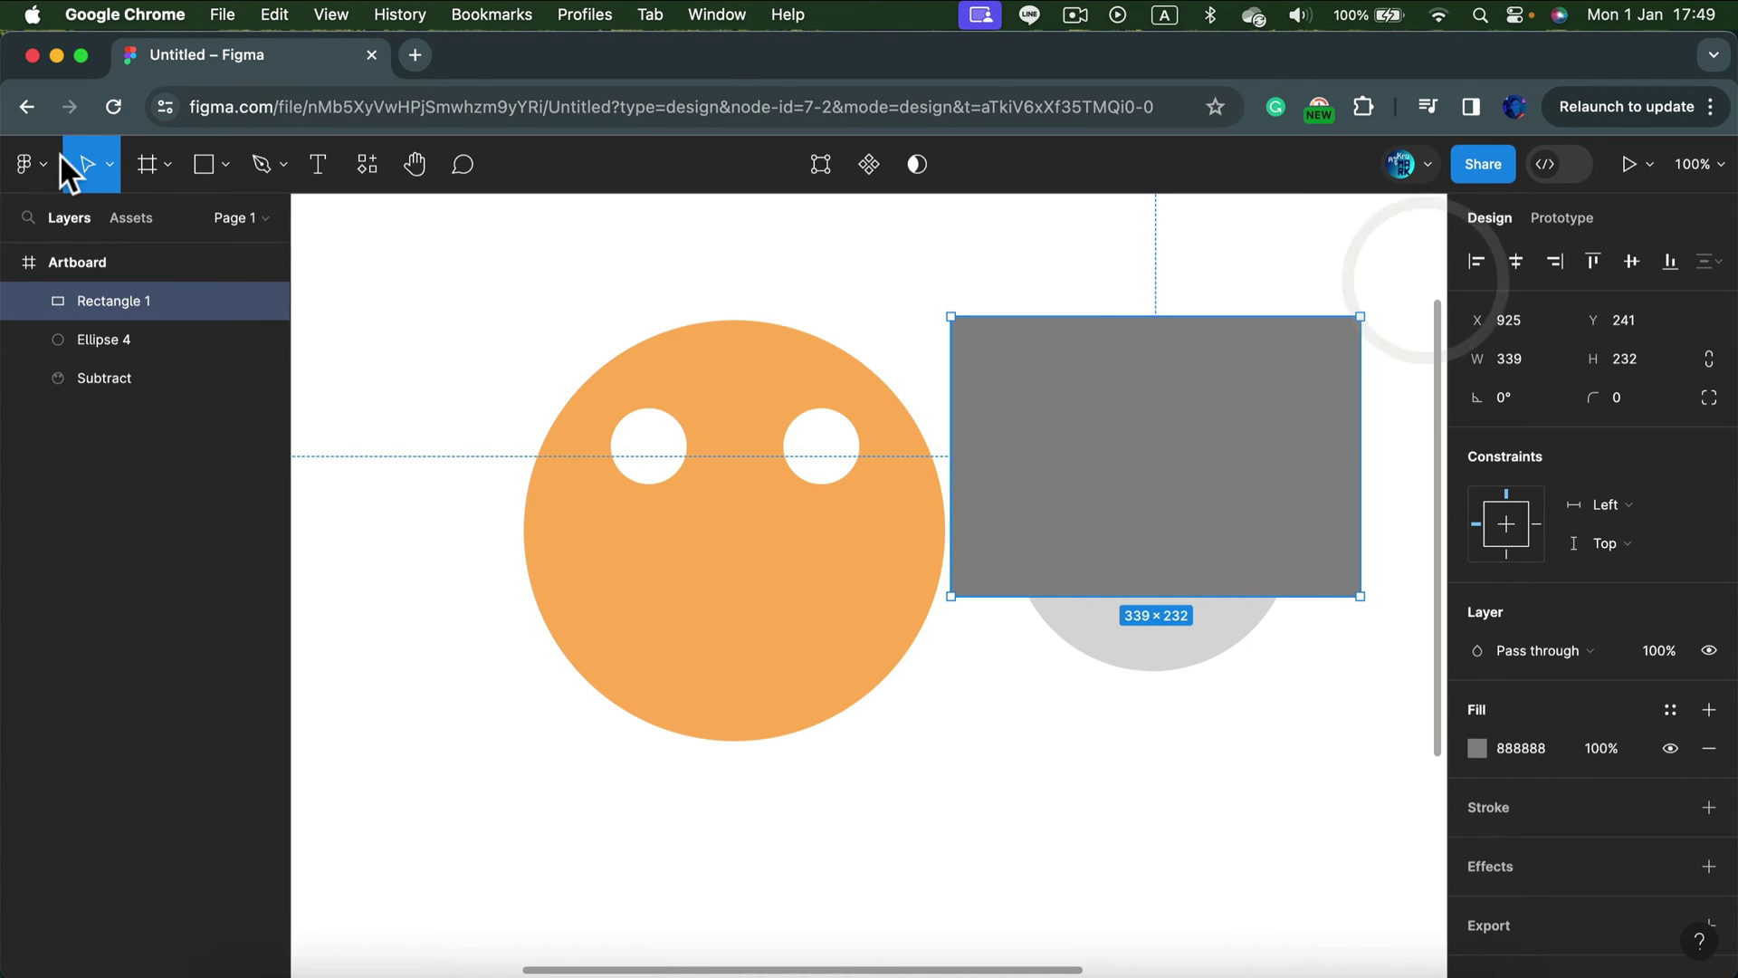
Subtract the rectangle from the circle and place the half-circle, shrunk to 147×44, as the mouth
left_click(1139, 624, "shift")
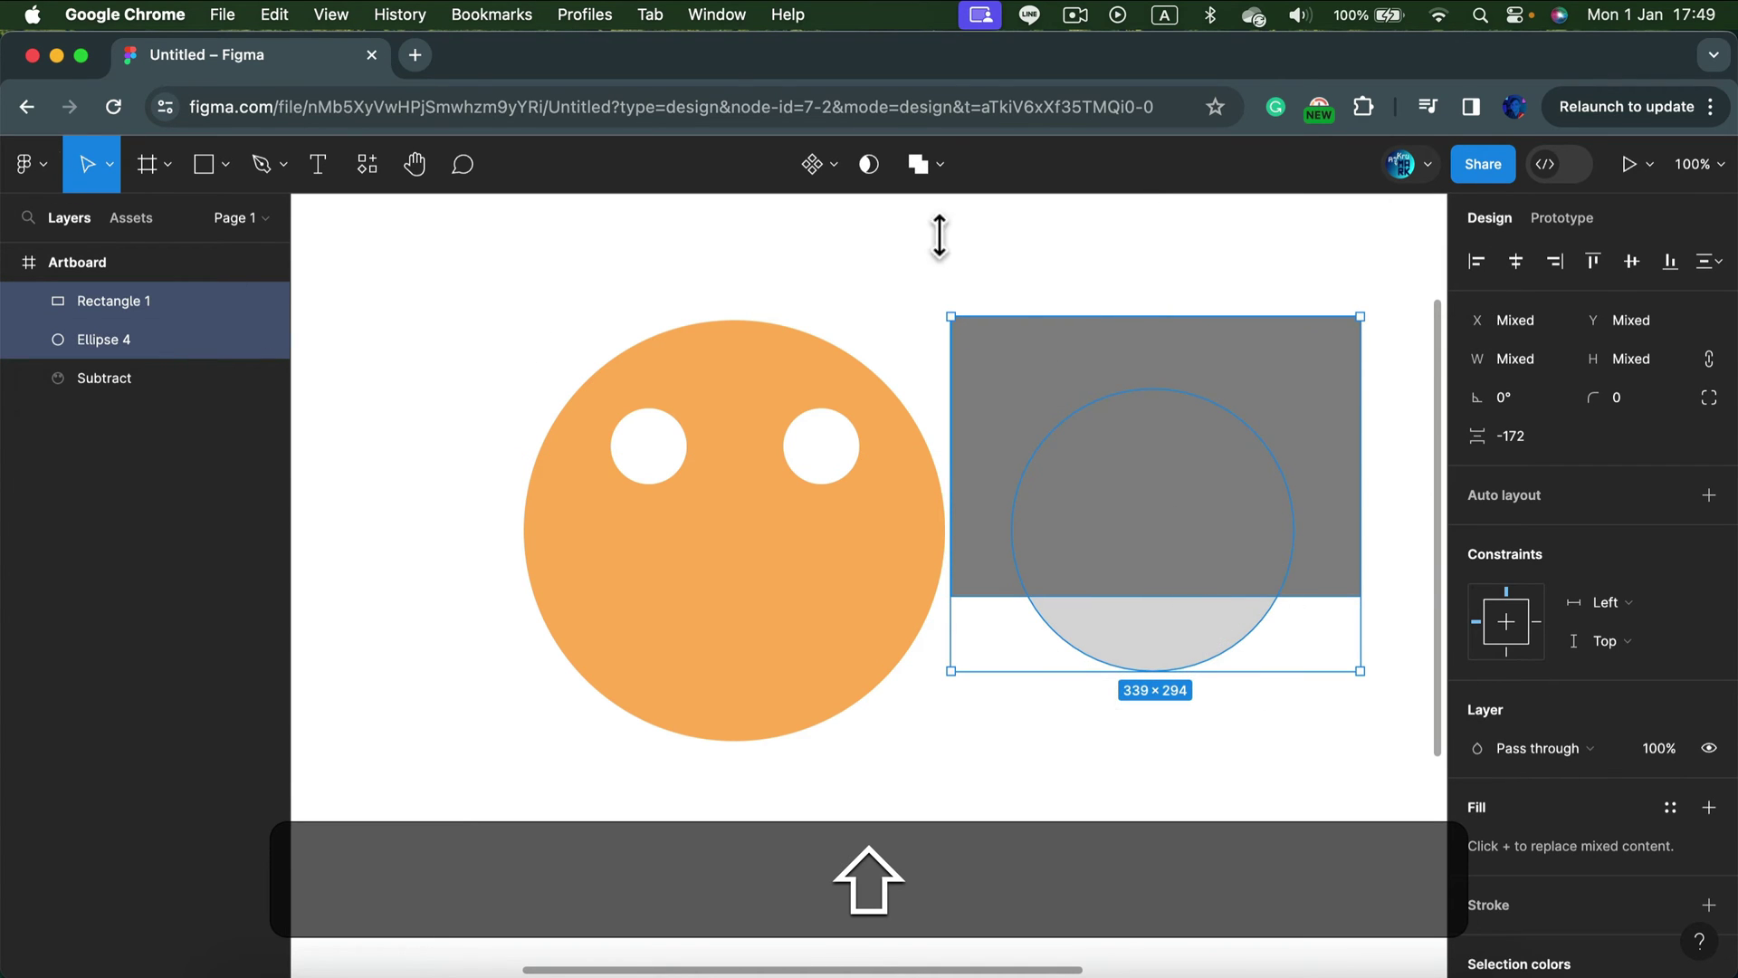
left_click(916, 163)
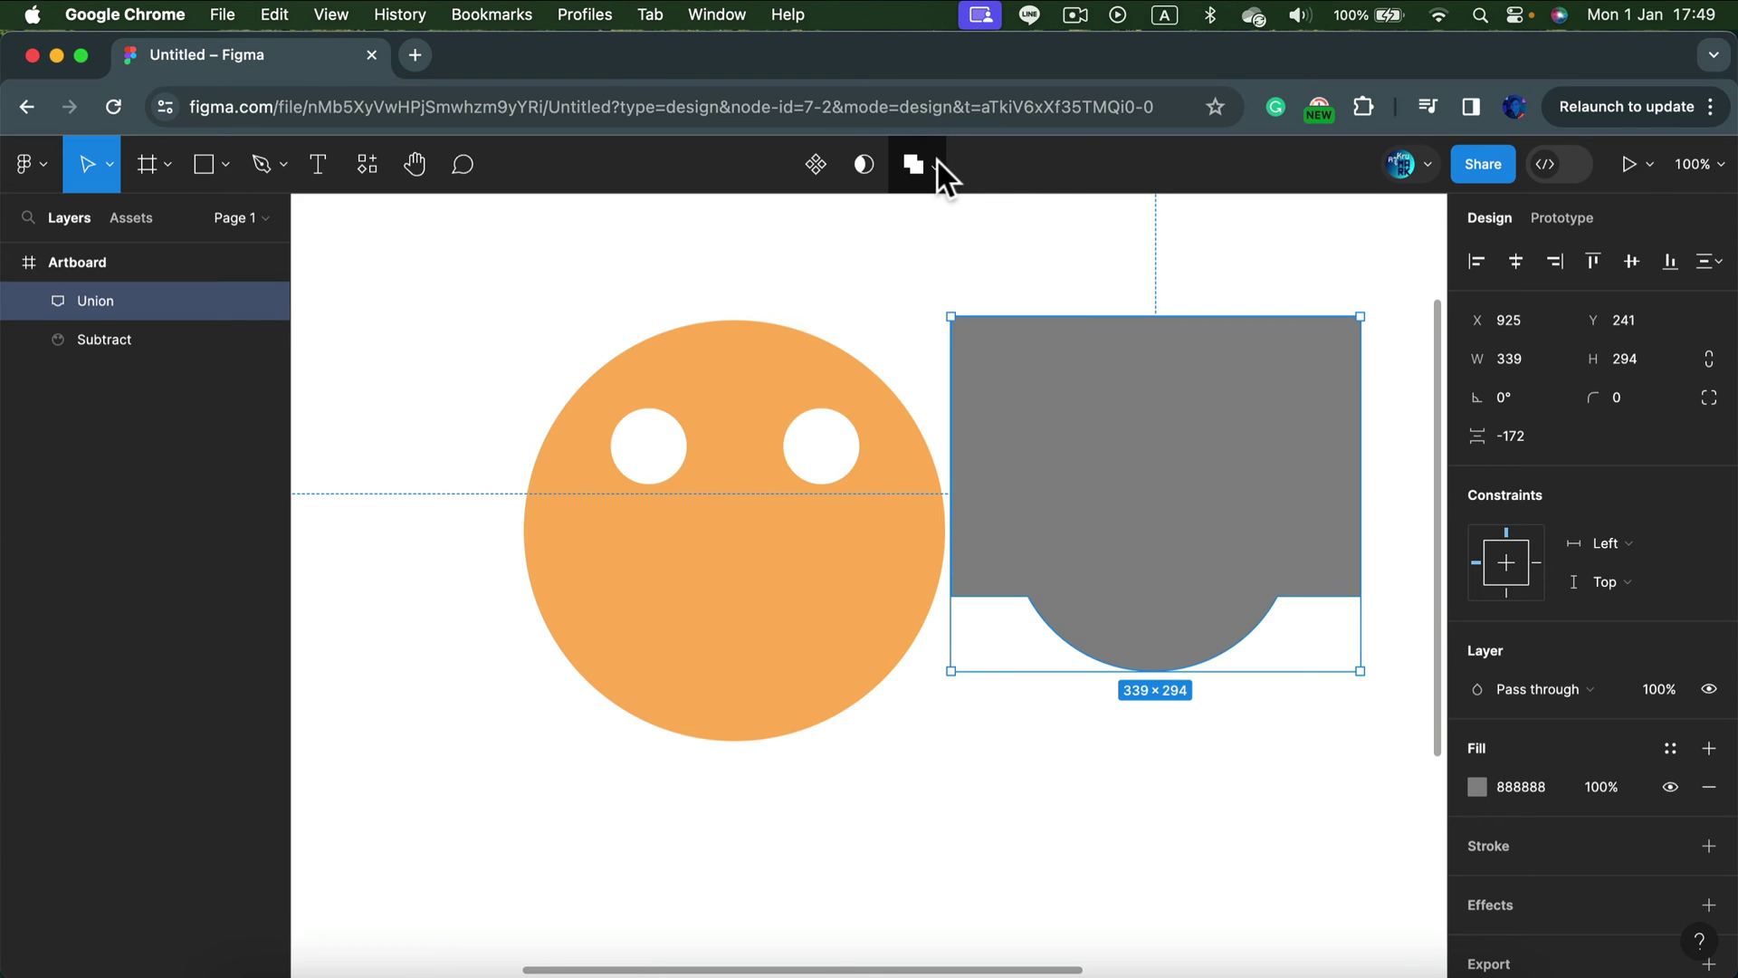
key("super+z")
left_click(935, 162)
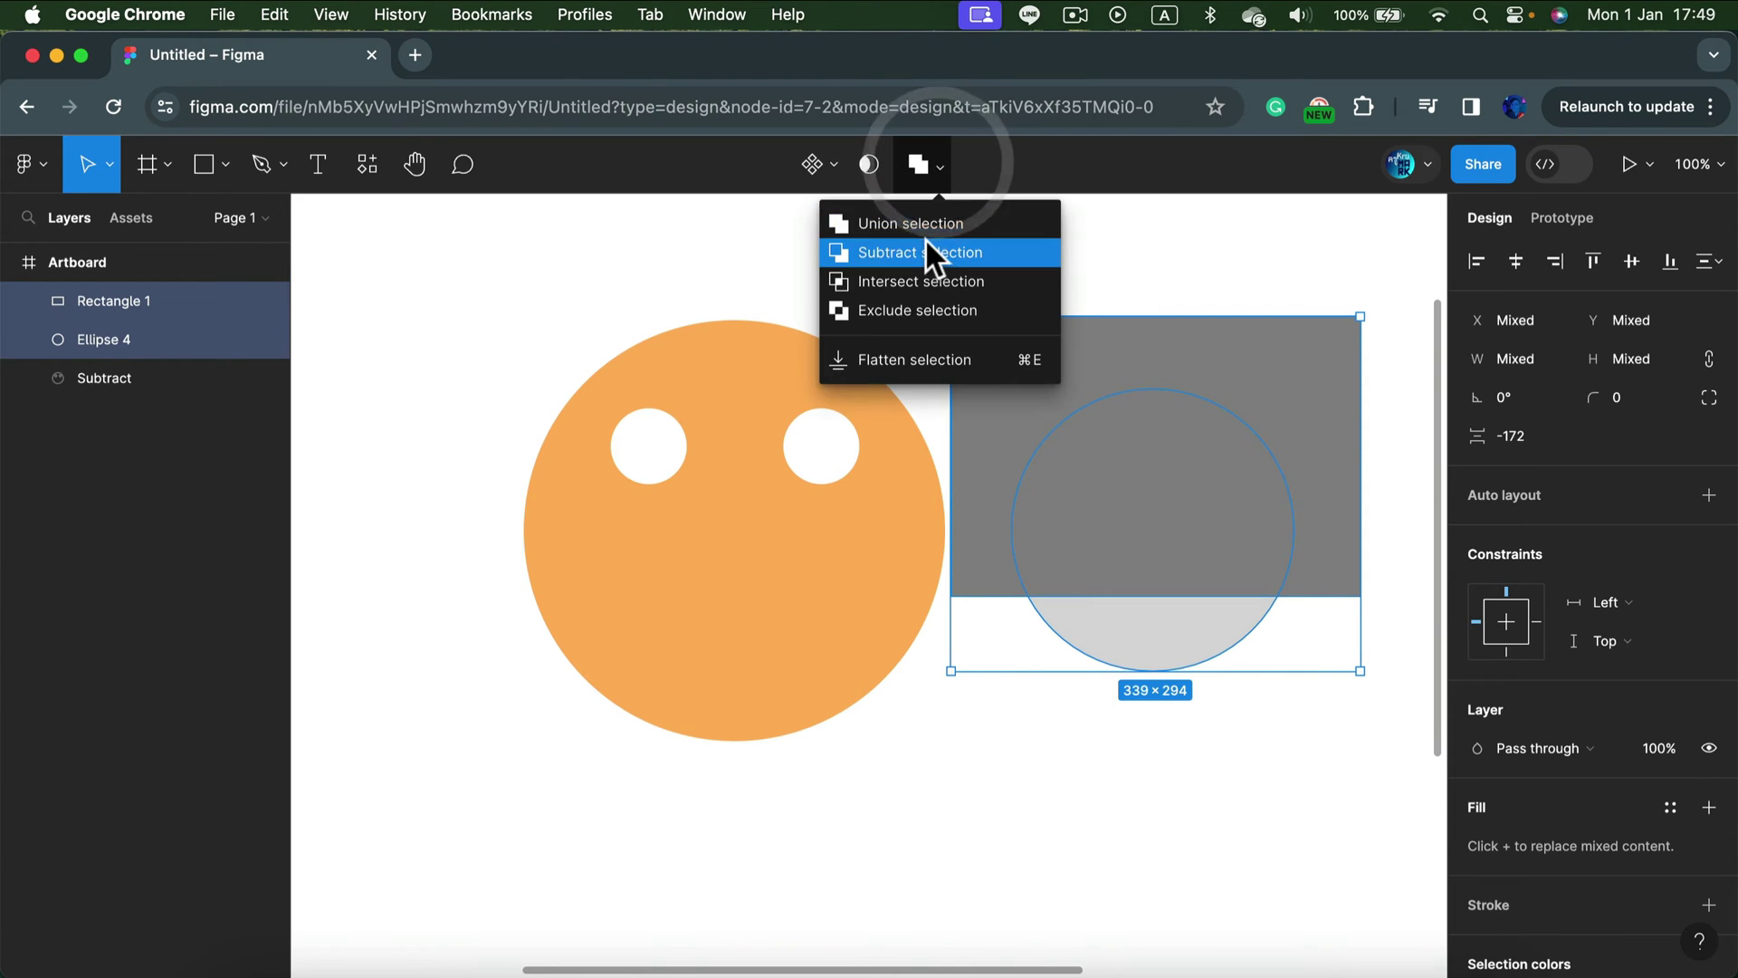
left_click(925, 246)
left_click_drag(1195, 640, 788, 634)
key("shift")
key("shift")
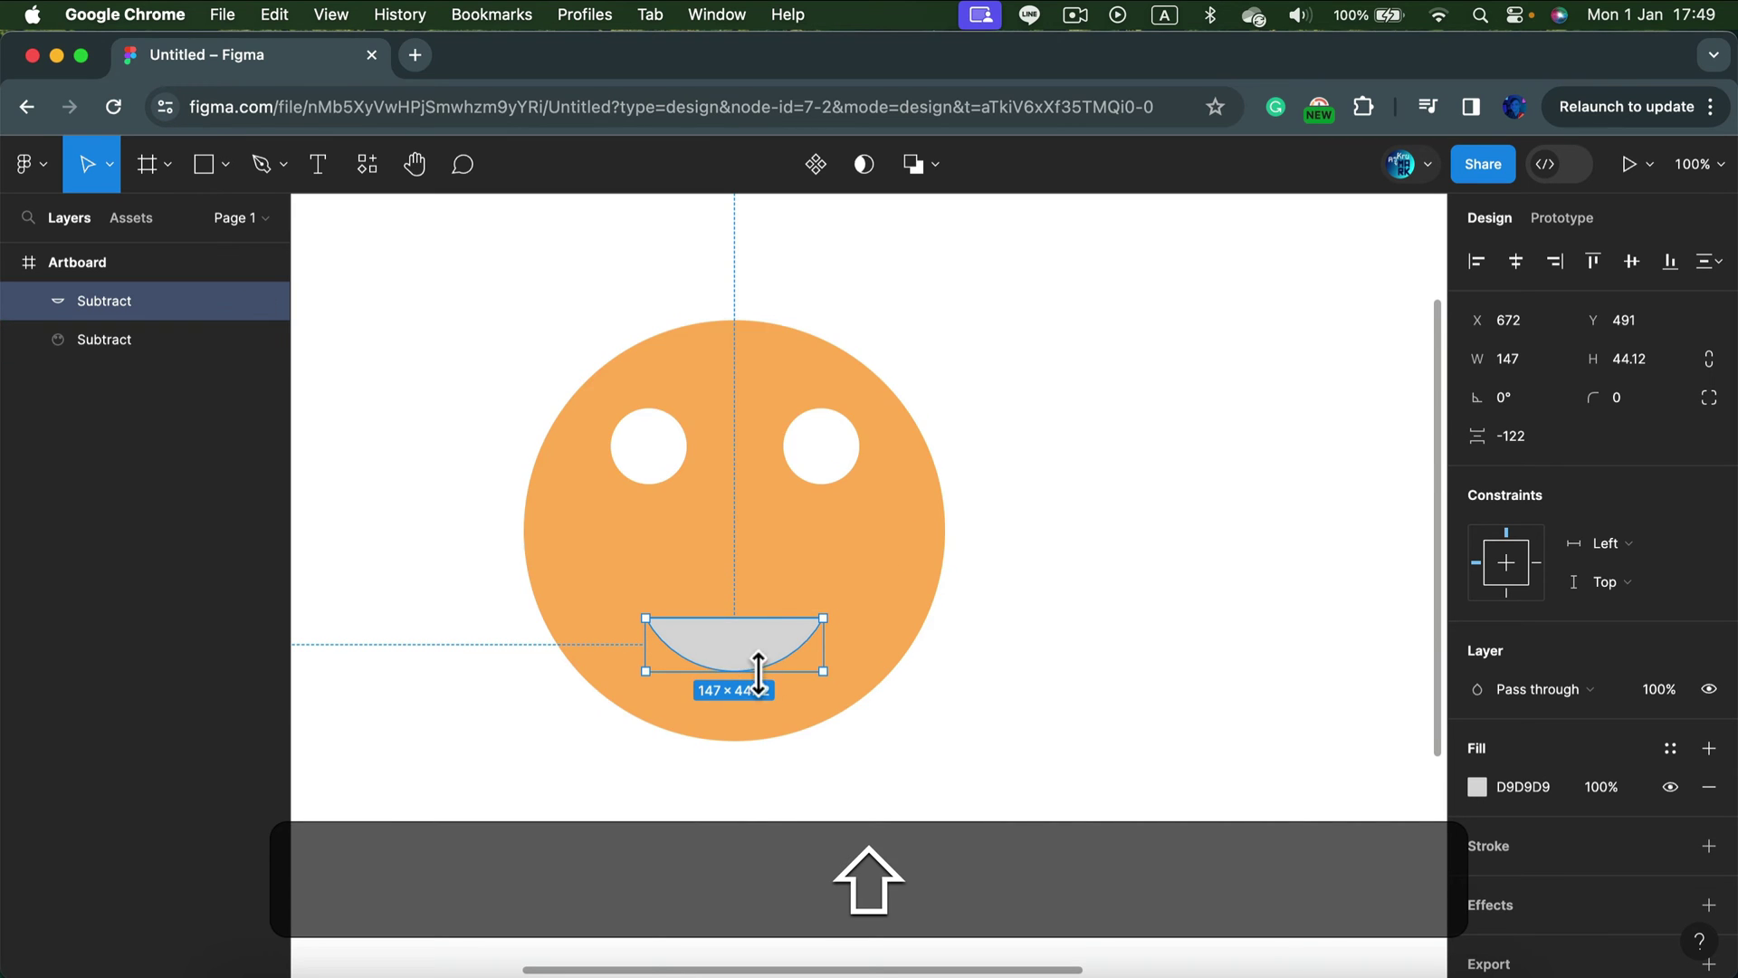
Subtract the mouth from the face so it becomes one smiley shape, then shift it right and down
left_click(914, 584, "shift")
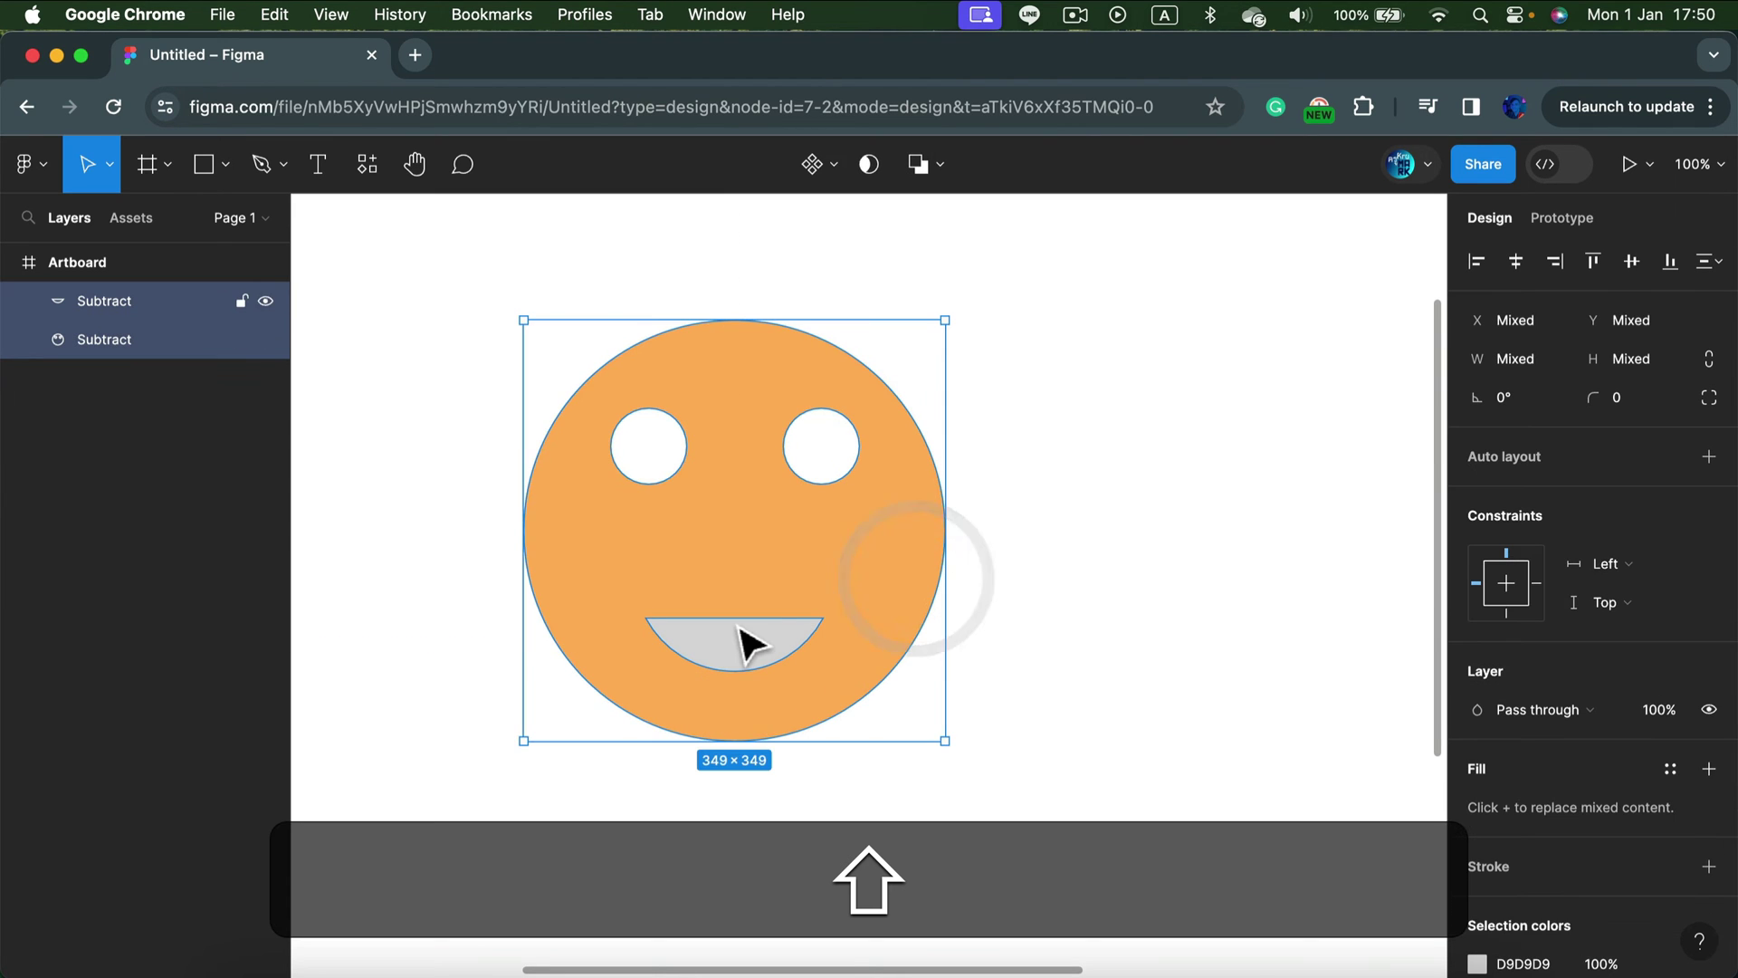
left_click(917, 164)
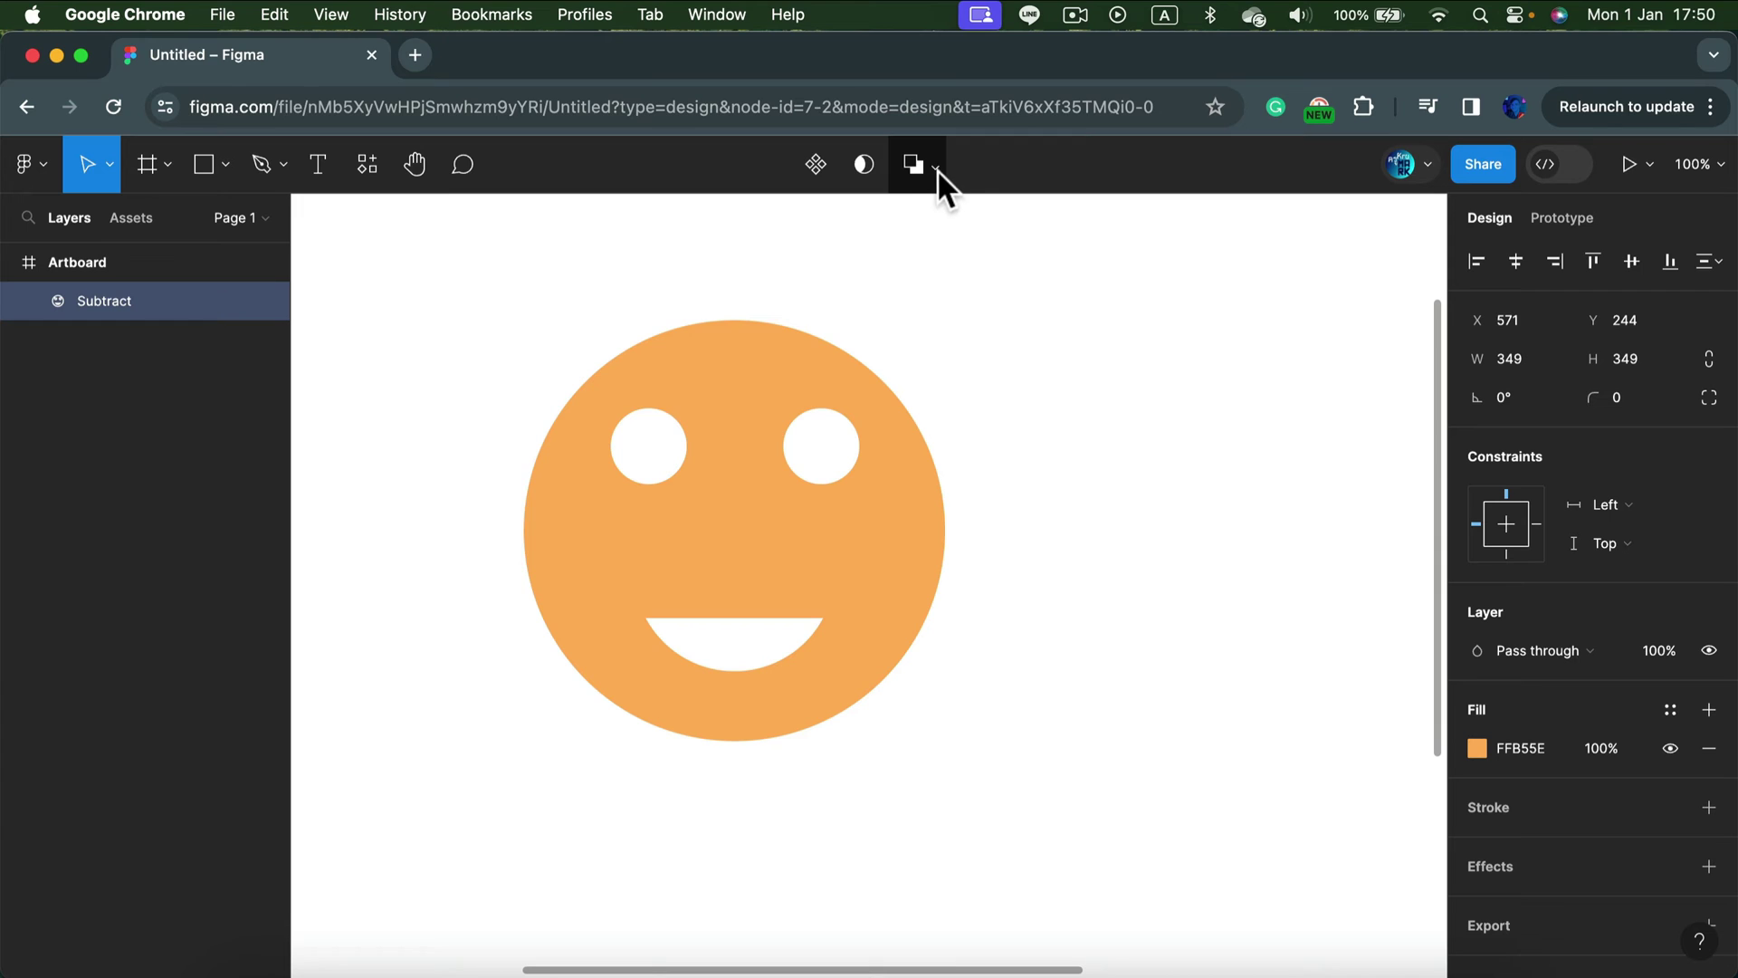
left_click(1181, 612)
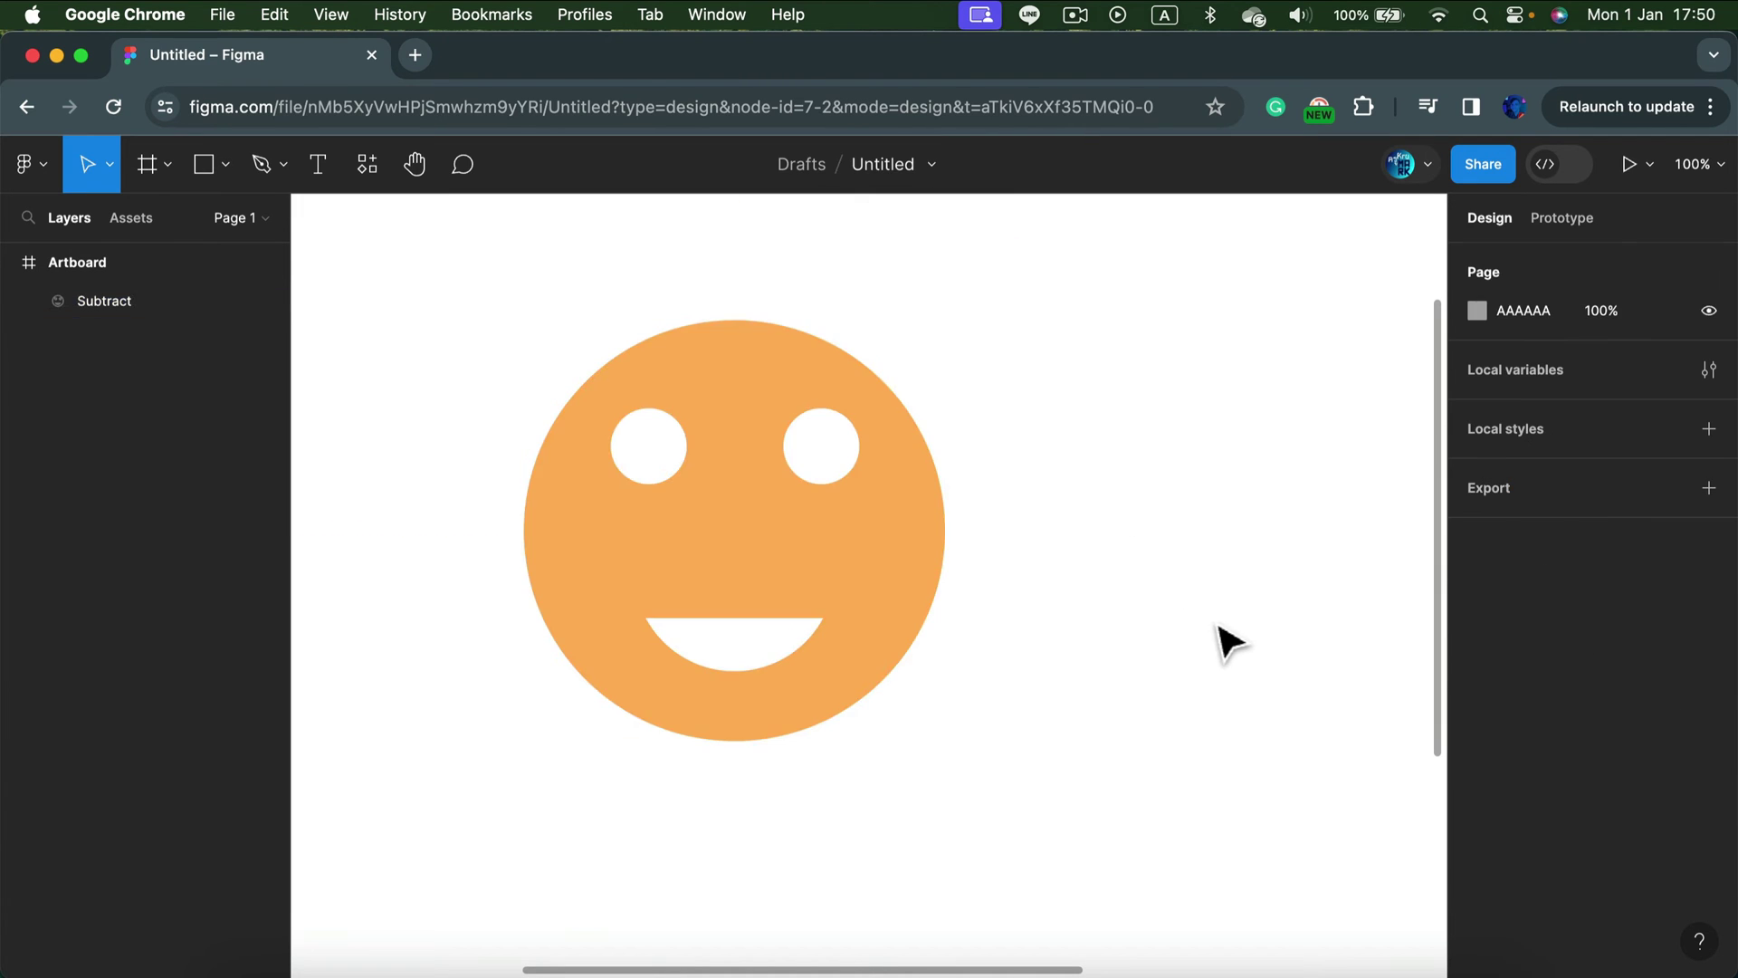
left_click(826, 573)
left_click(28, 302)
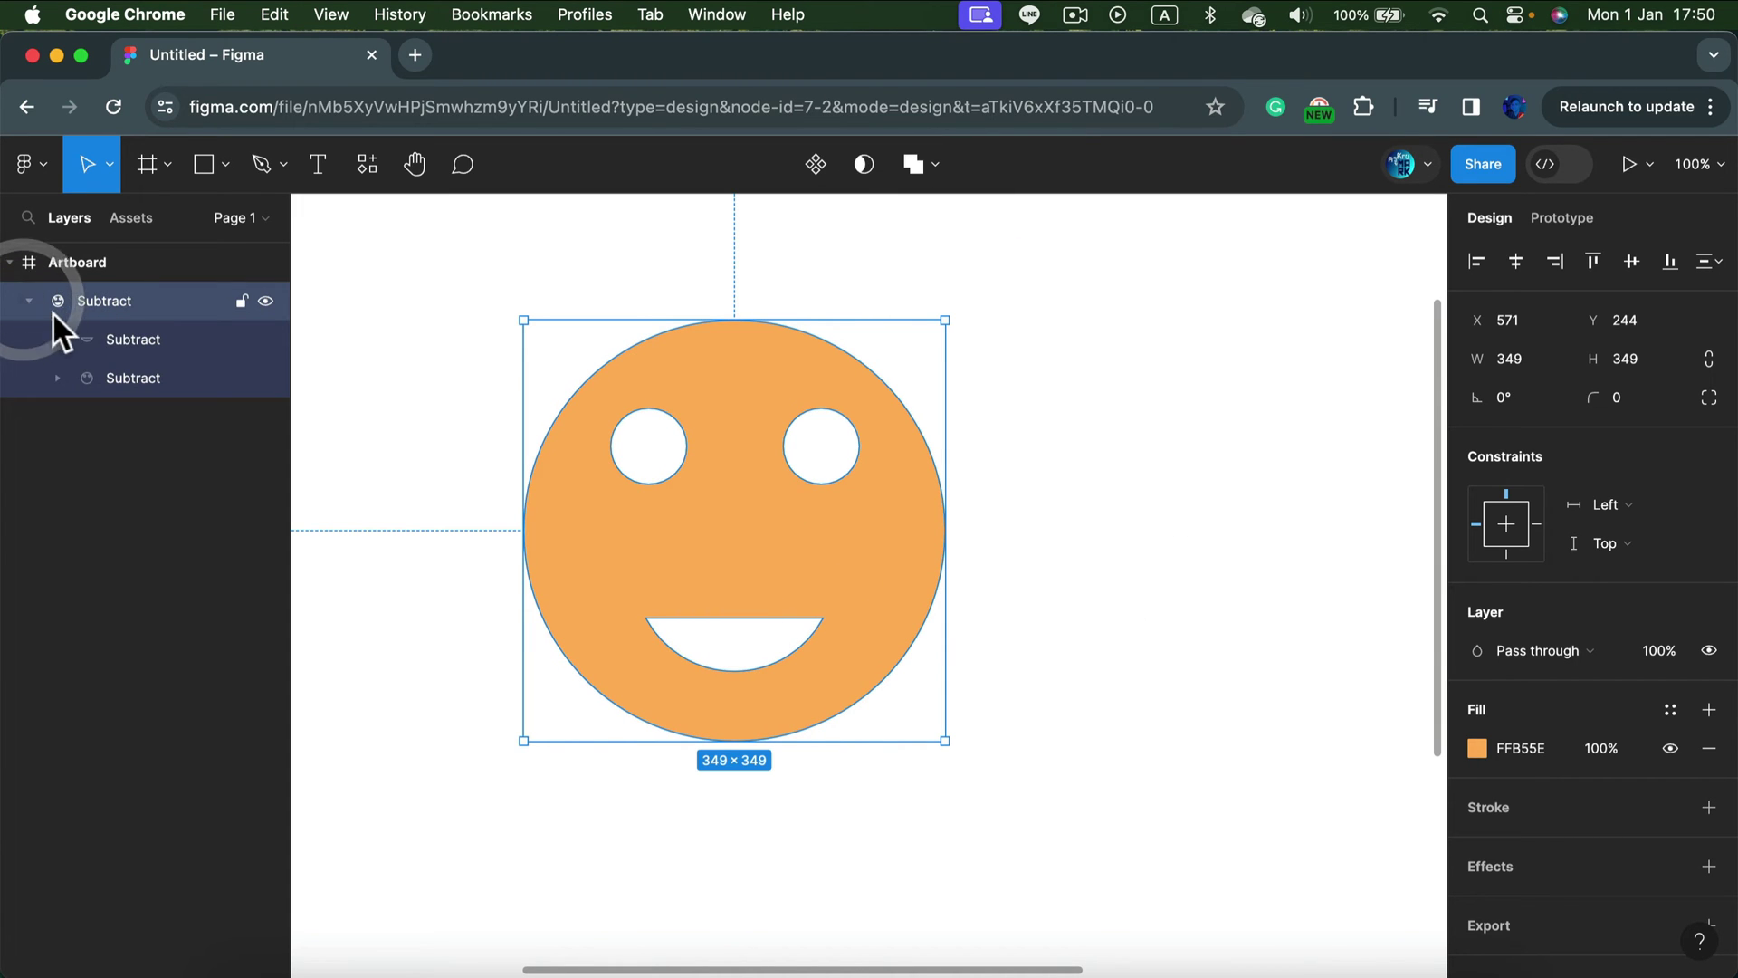
left_click(28, 300)
left_click_drag(811, 435, 892, 448)
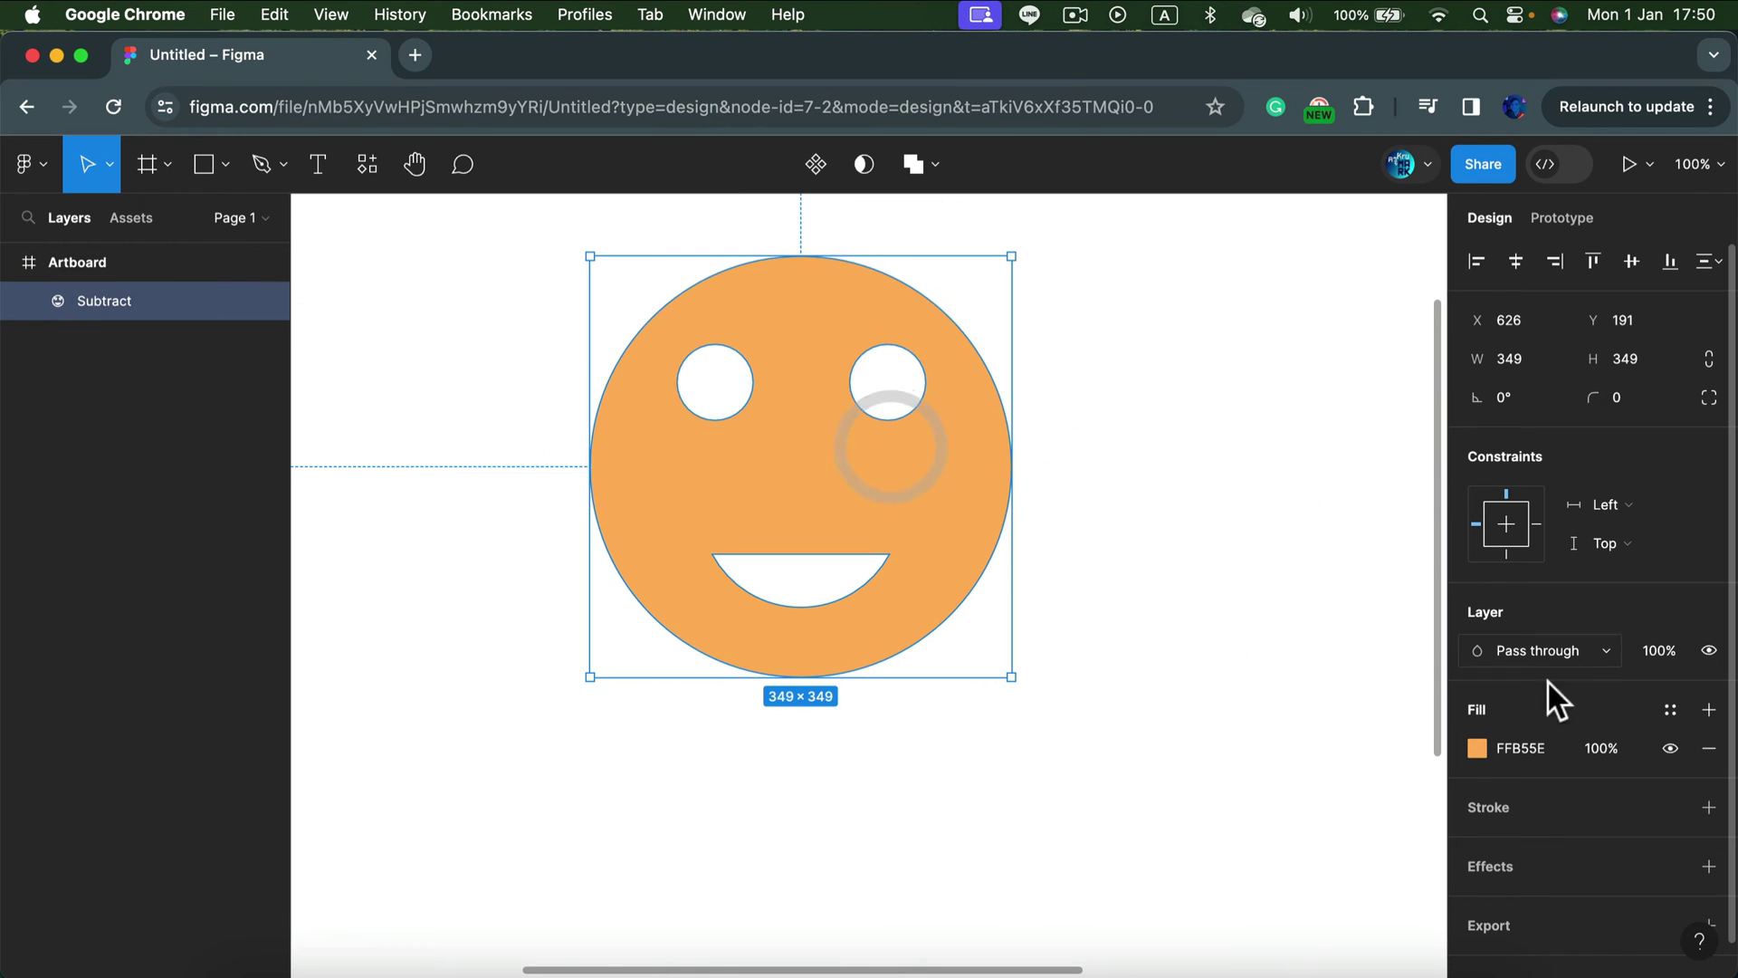
Darken the smiley's fill colour to orange E78D24
left_click(1476, 749)
left_click_drag(1323, 407, 1404, 384)
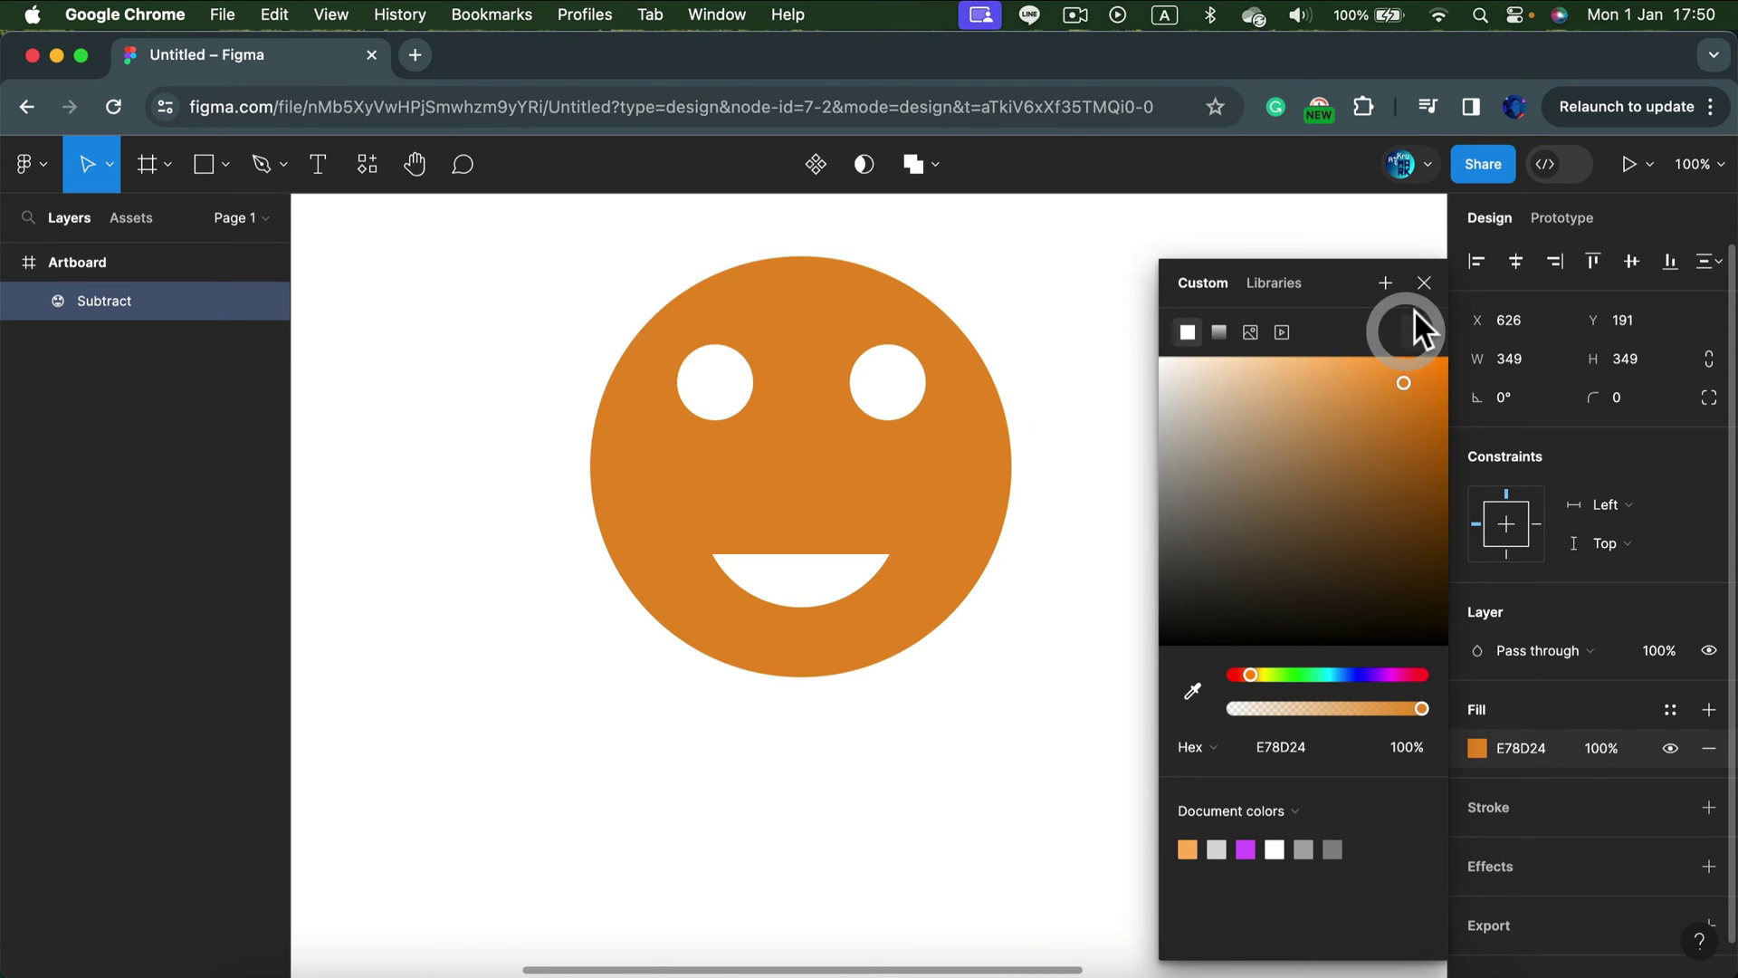
left_click(1424, 283)
Reselect the smiley, check the boolean operations list, and move it to the right
left_click(1061, 351)
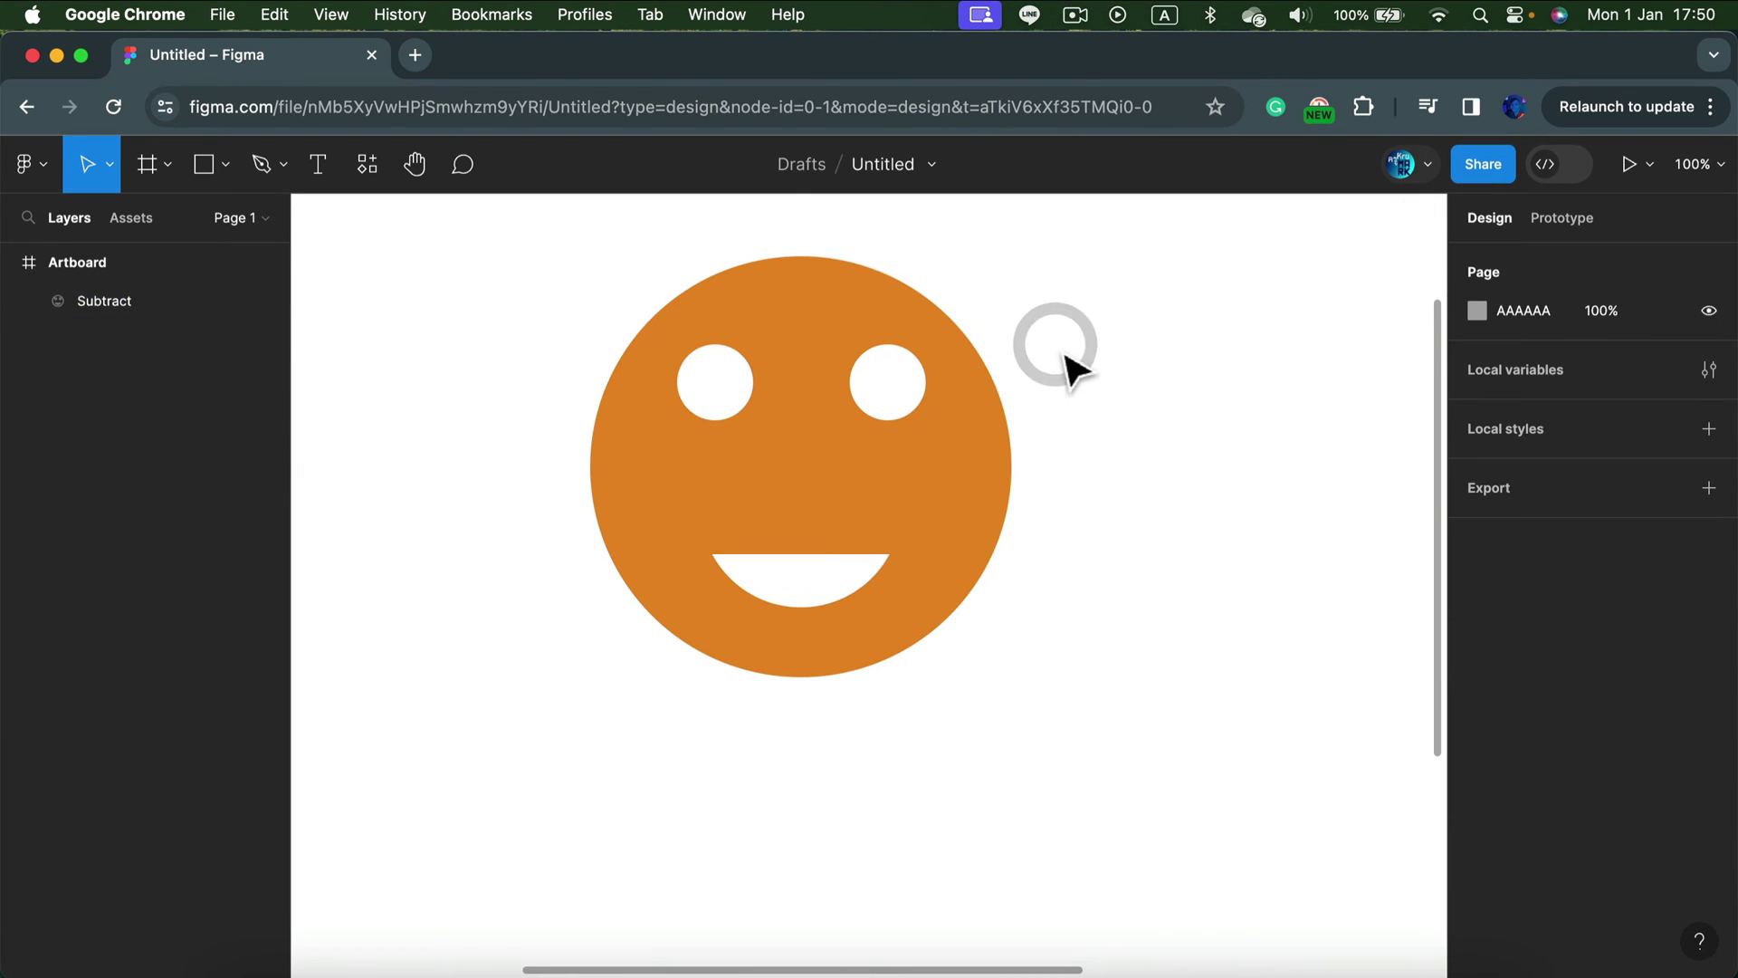
left_click(959, 503)
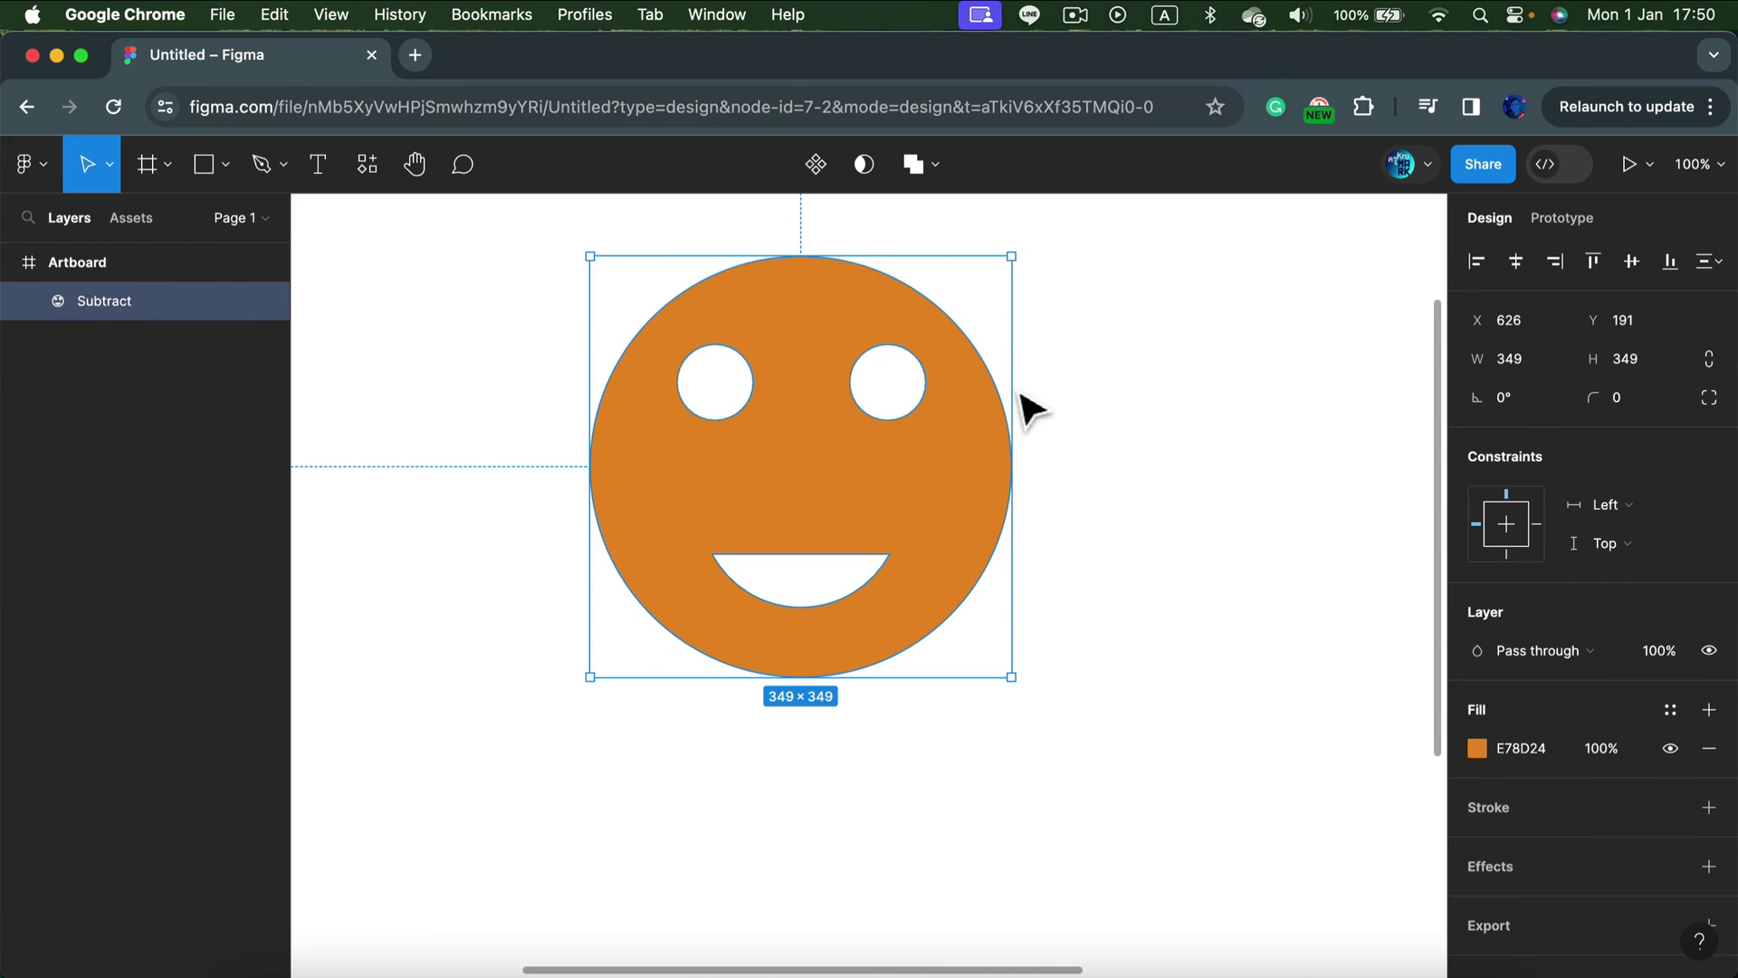
scroll(959, 480, "up", 5)
scroll(995, 507, "down", 5)
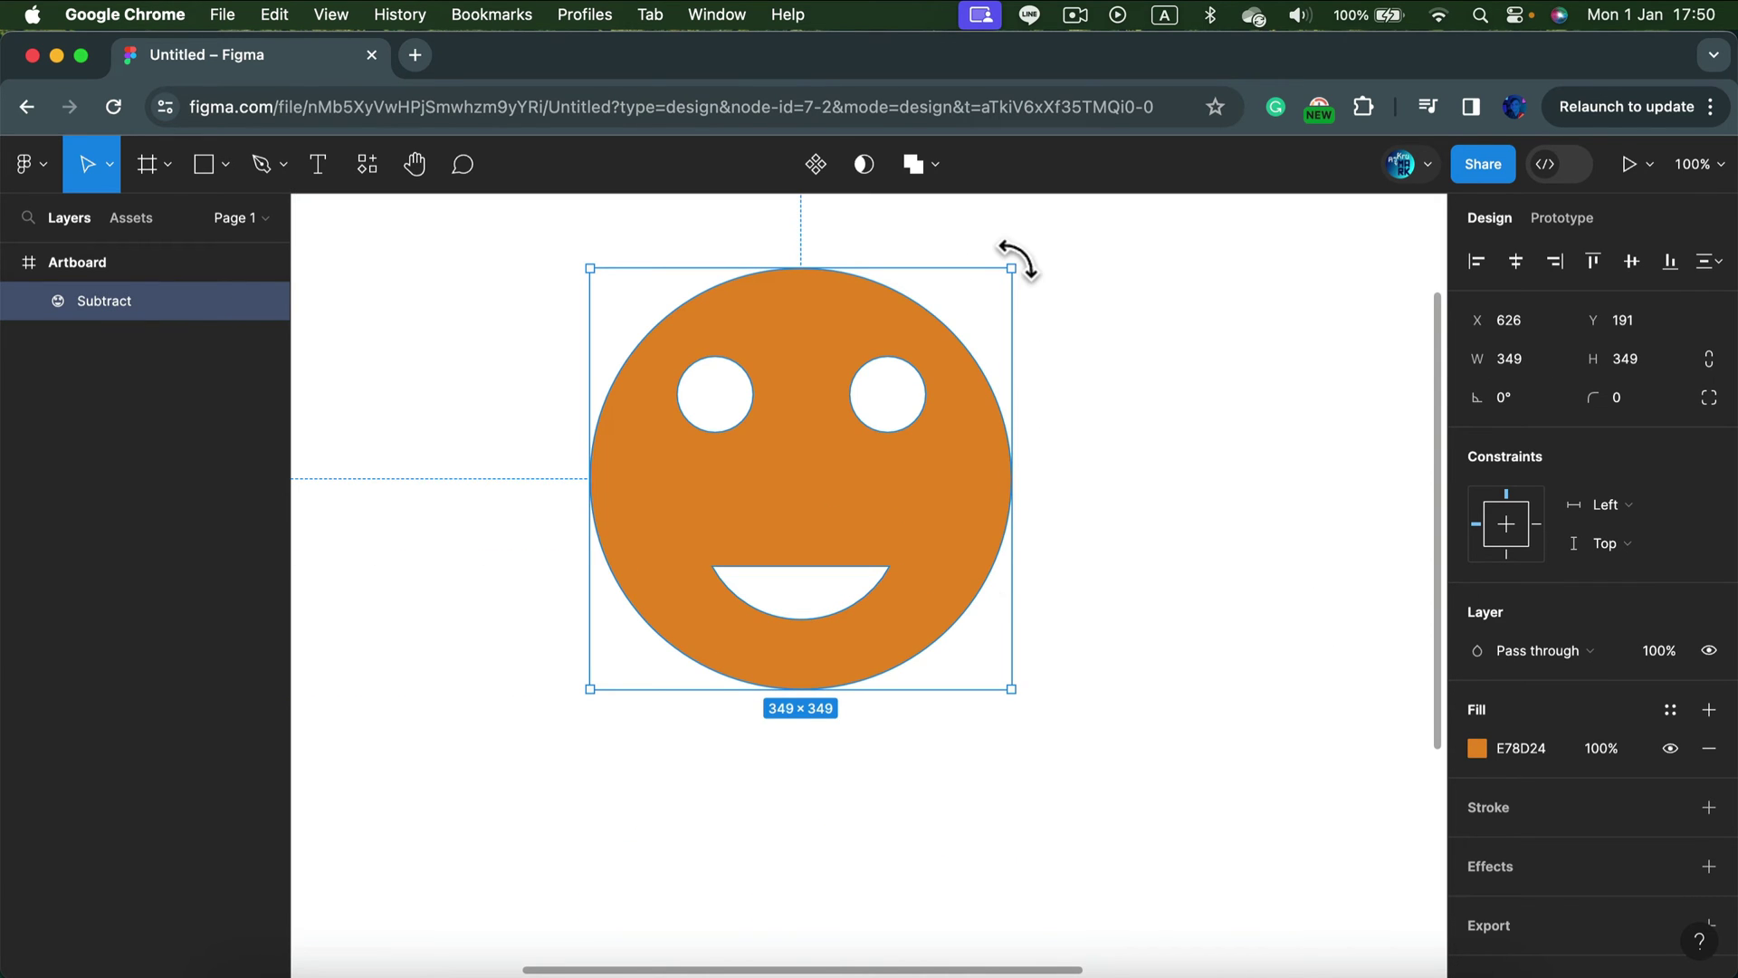
left_click(936, 167)
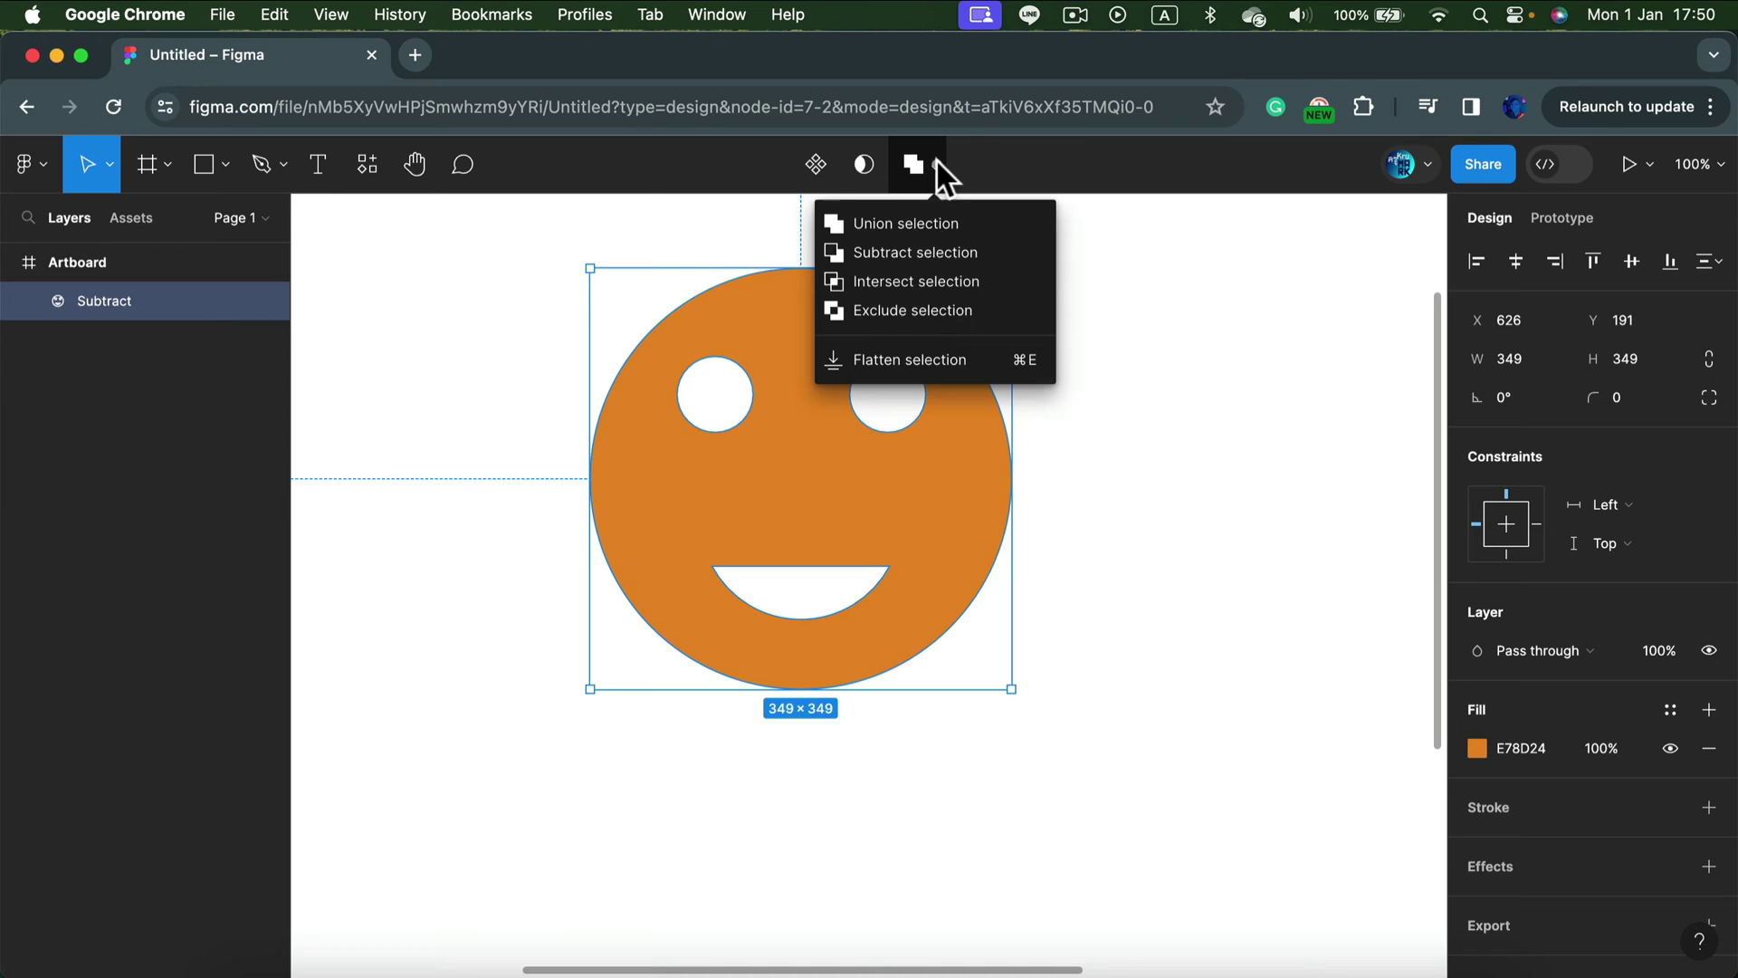
left_click(1182, 333)
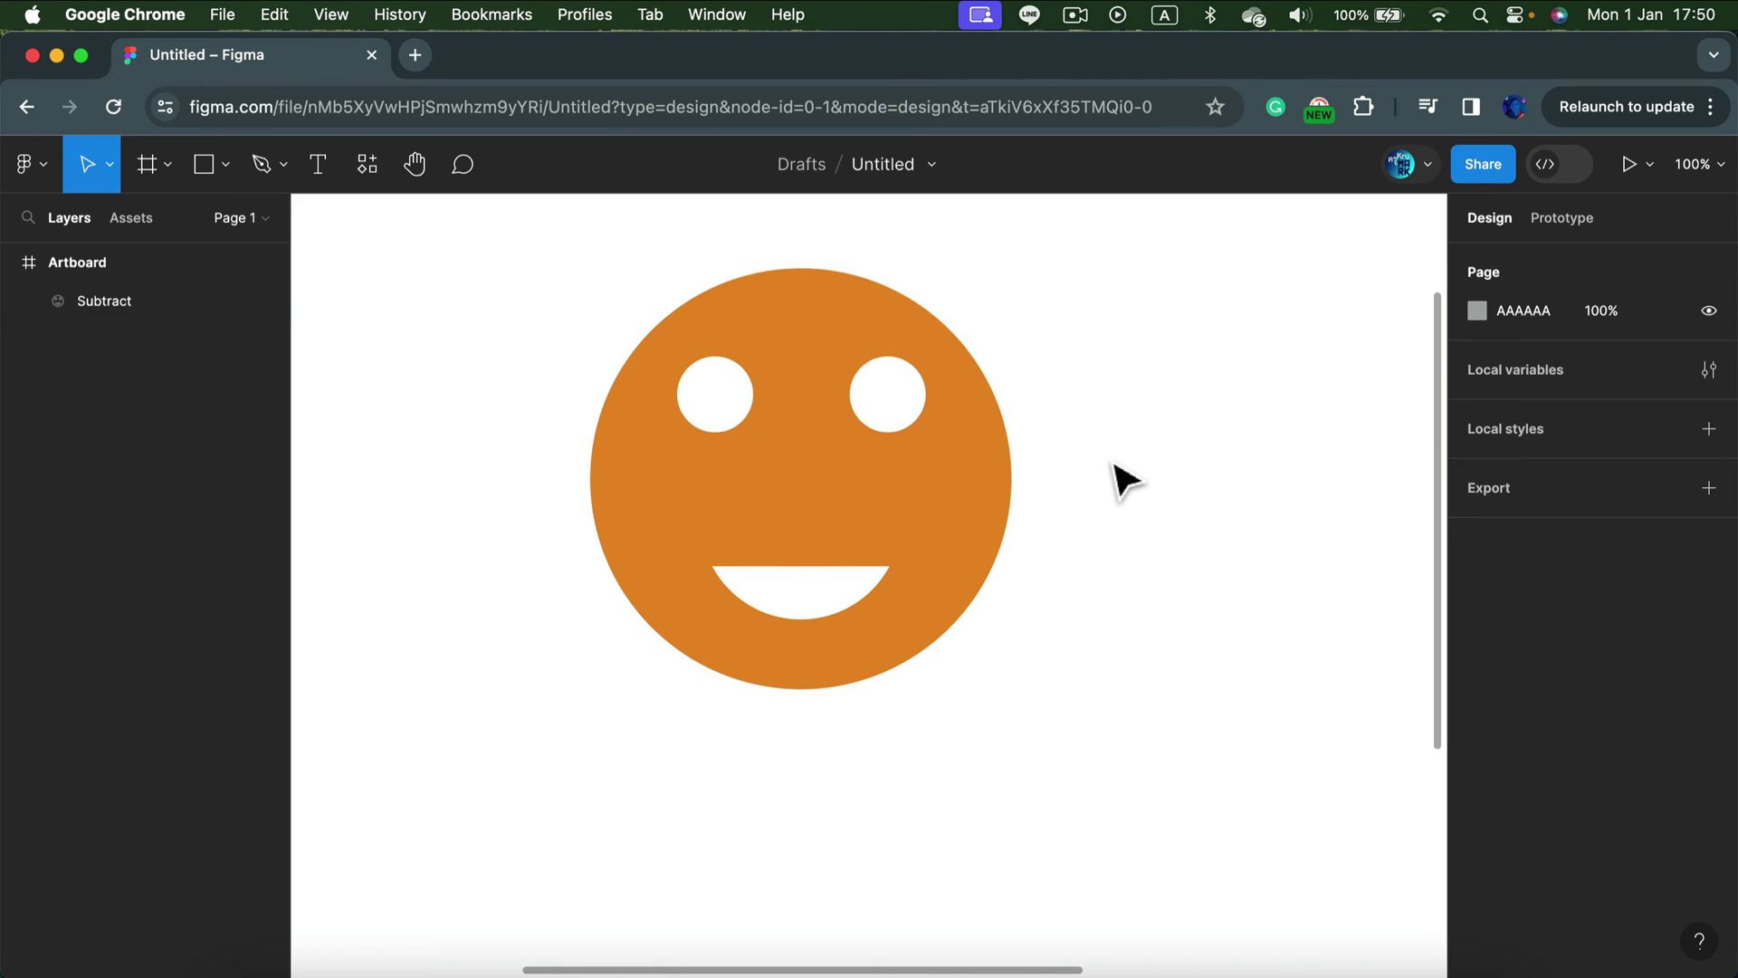
left_click_drag(969, 493, 840, 461)
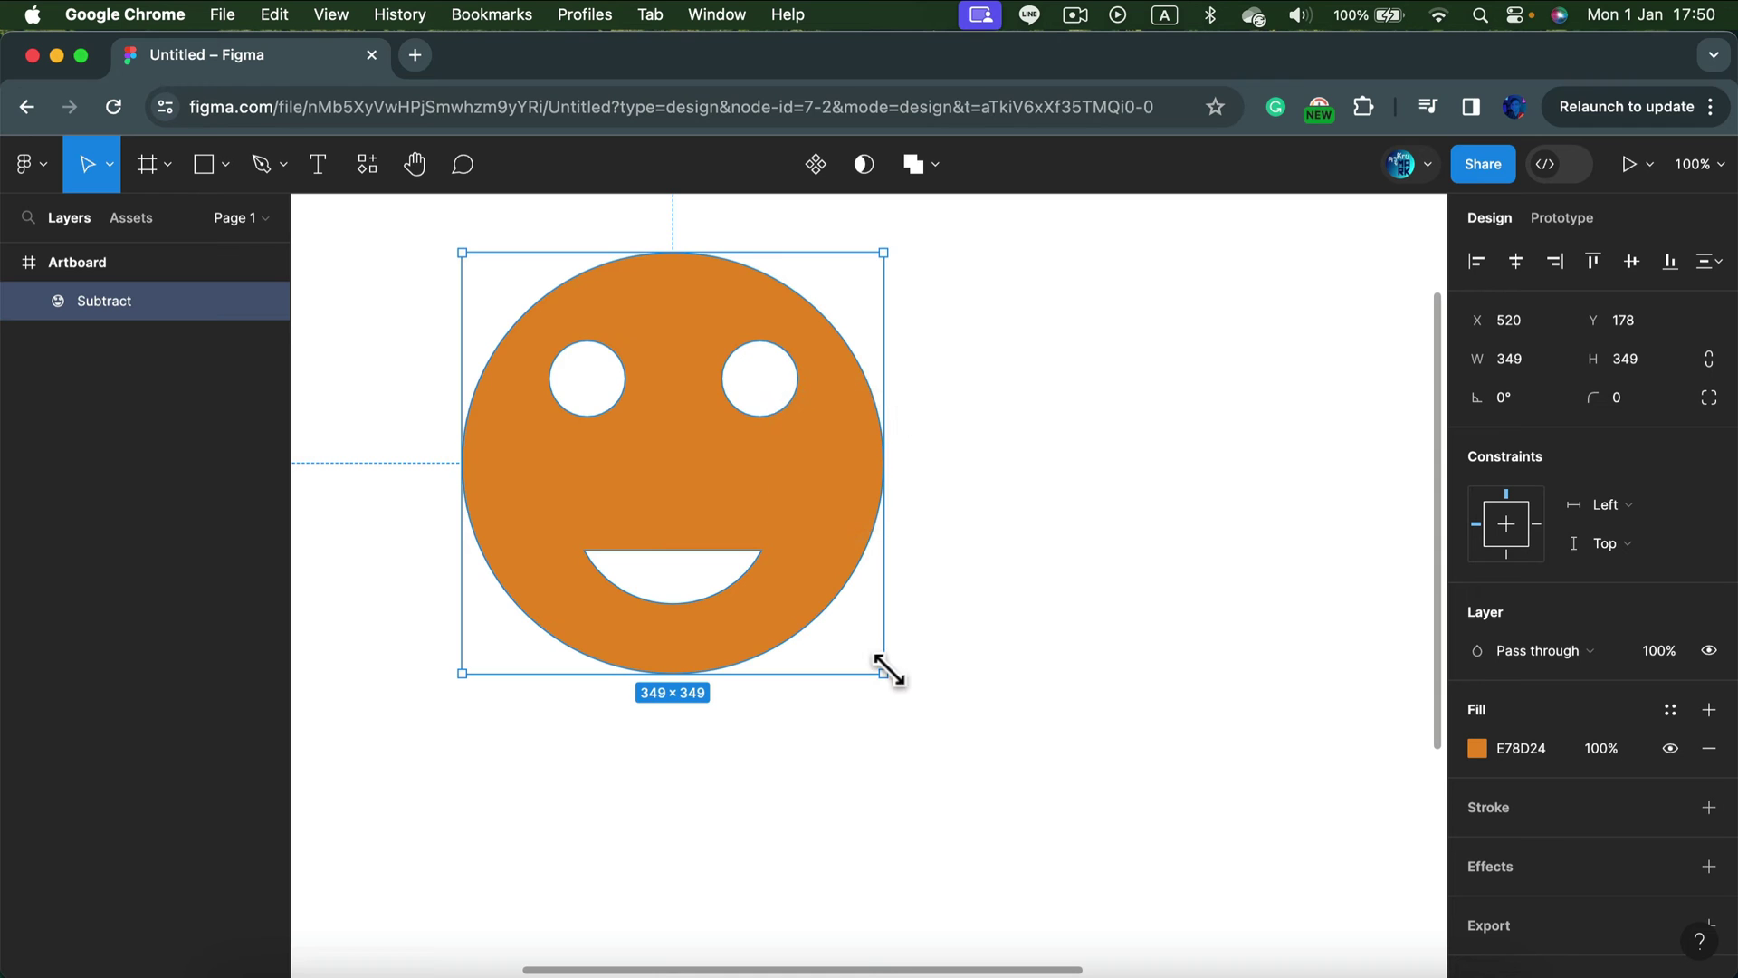
Scale the smiley up to 502×502 and move it right and down
left_click_drag(884, 672, 1068, 856)
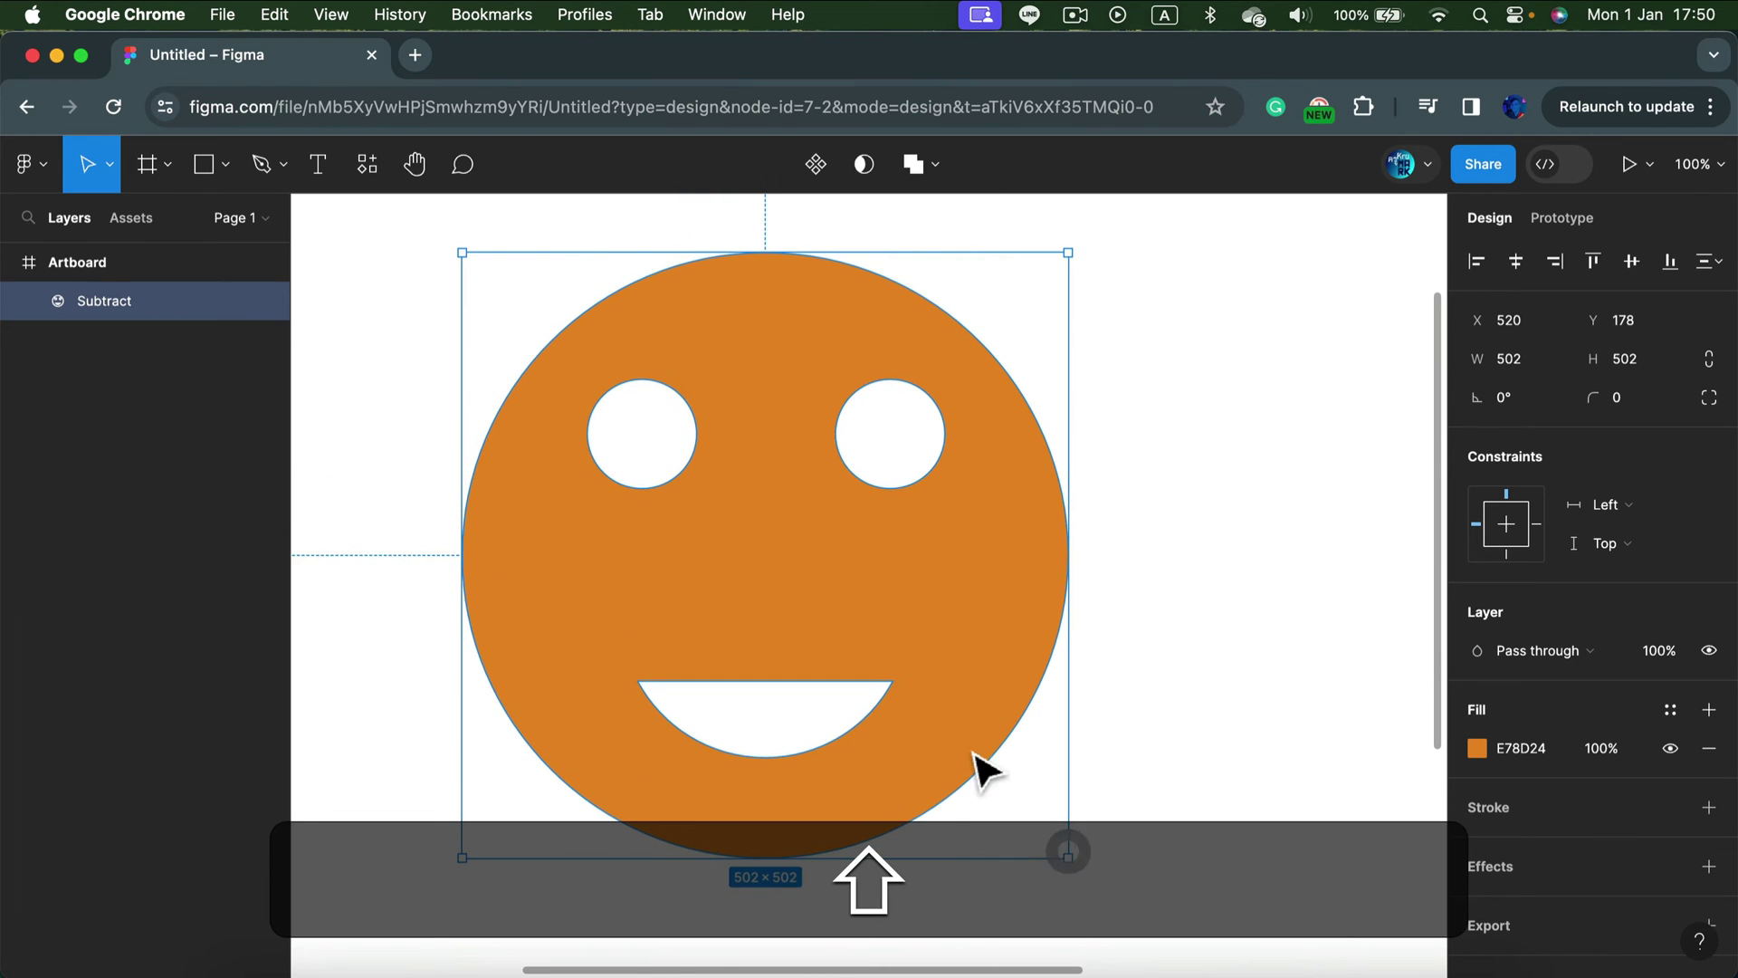
left_click_drag(989, 674, 1083, 677)
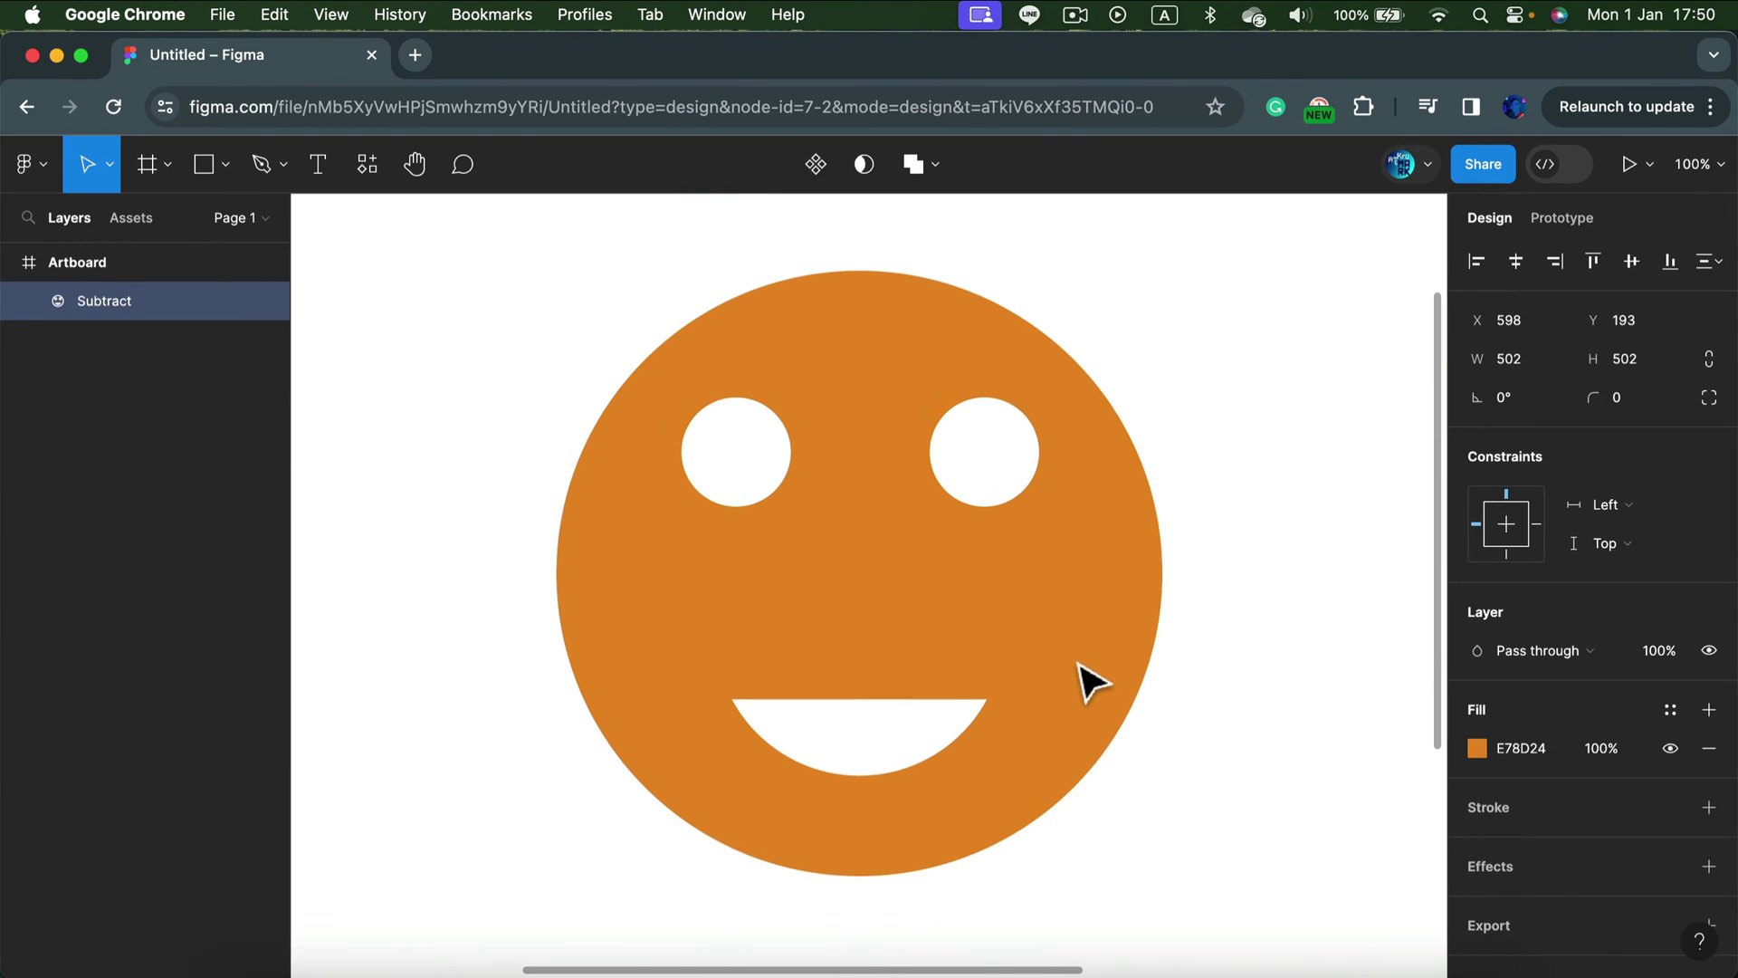
left_click(1239, 370)
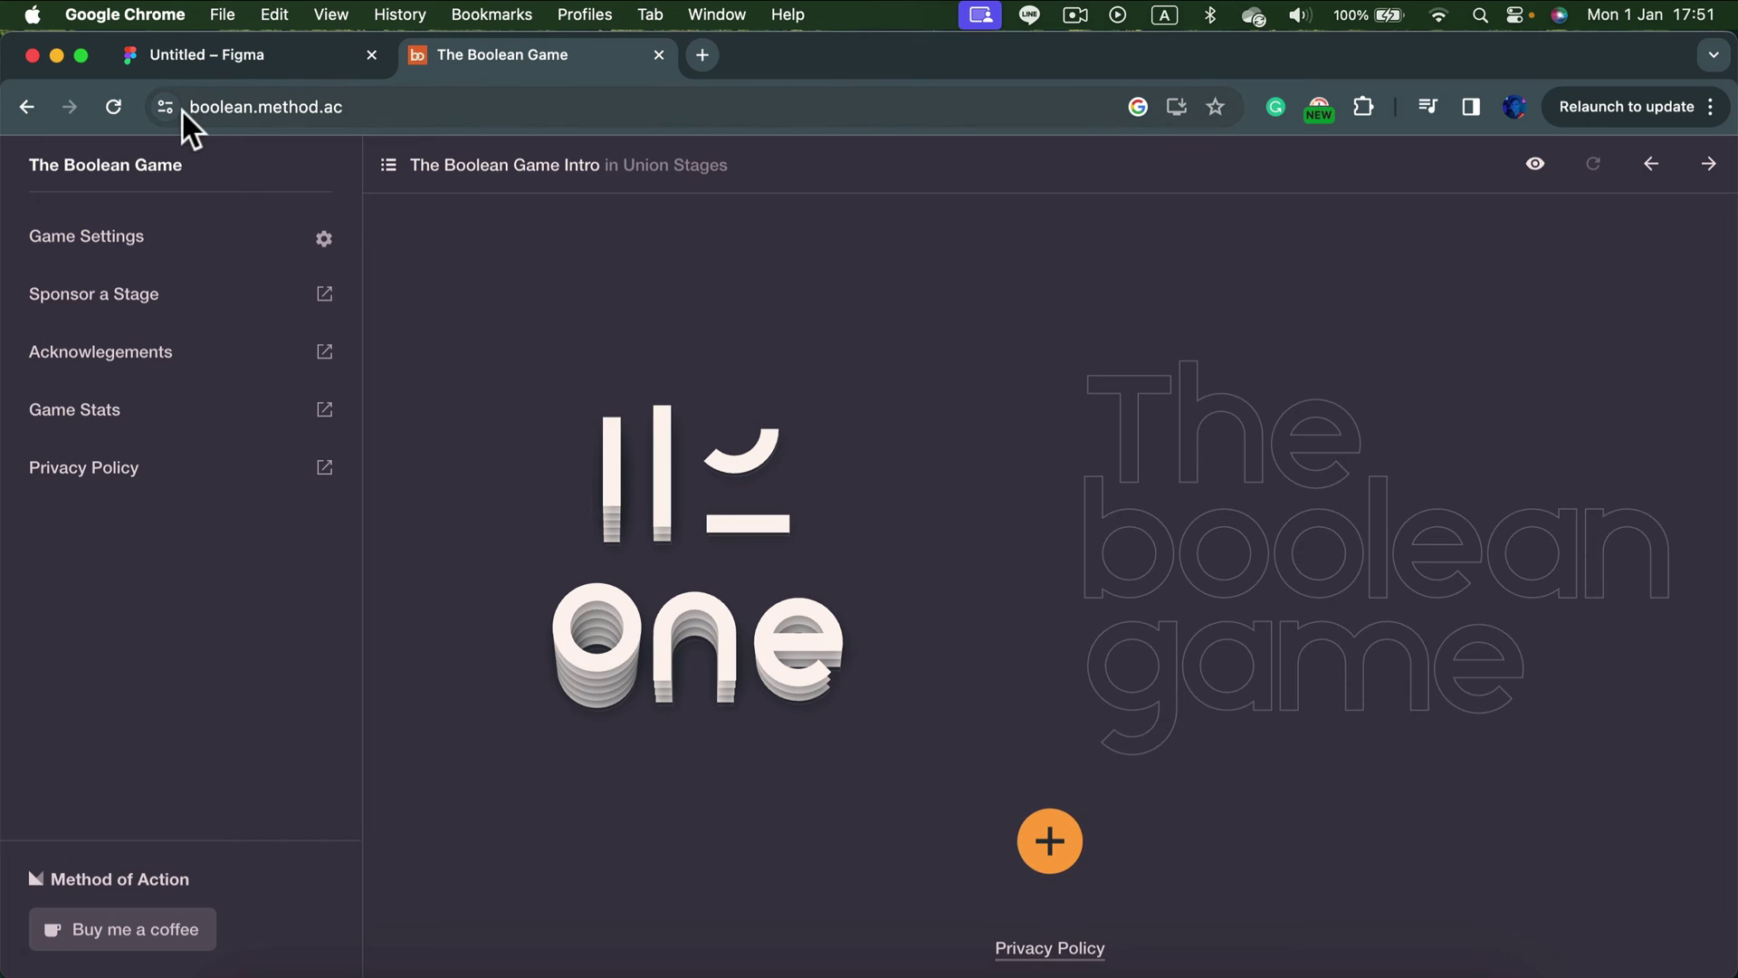
Start The Boolean Game intro, unite its shapes into the title, and continue to the Mute stage
left_click(344, 109)
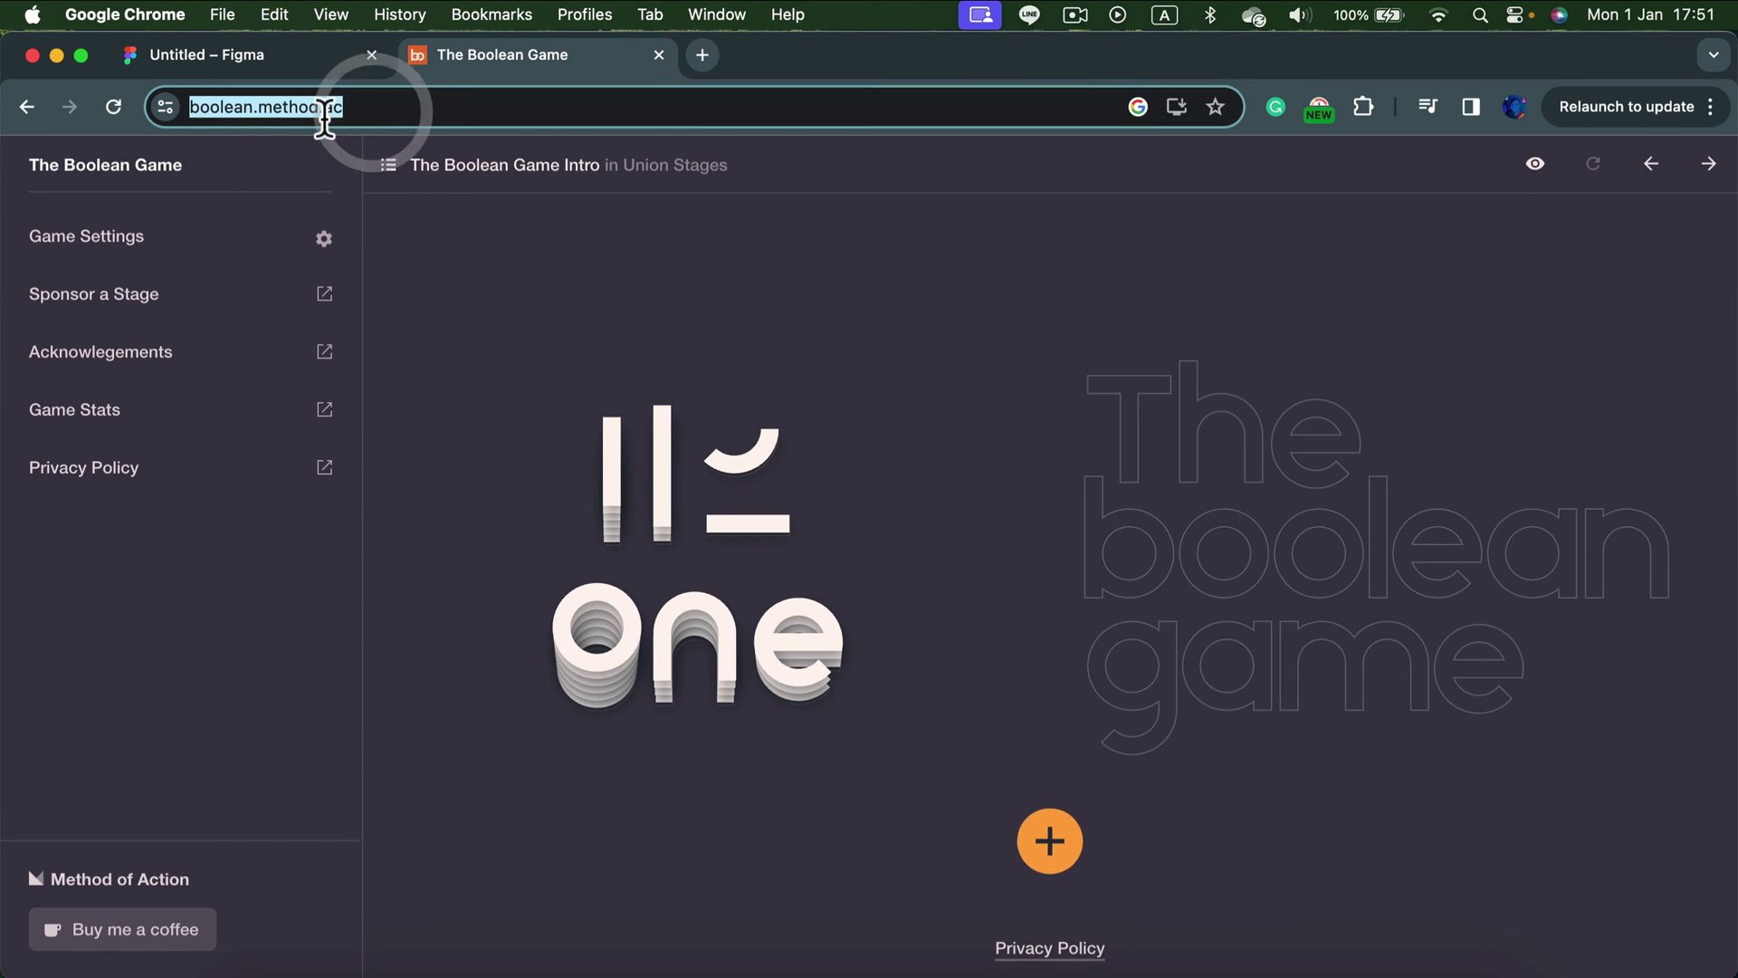
left_click(1057, 838)
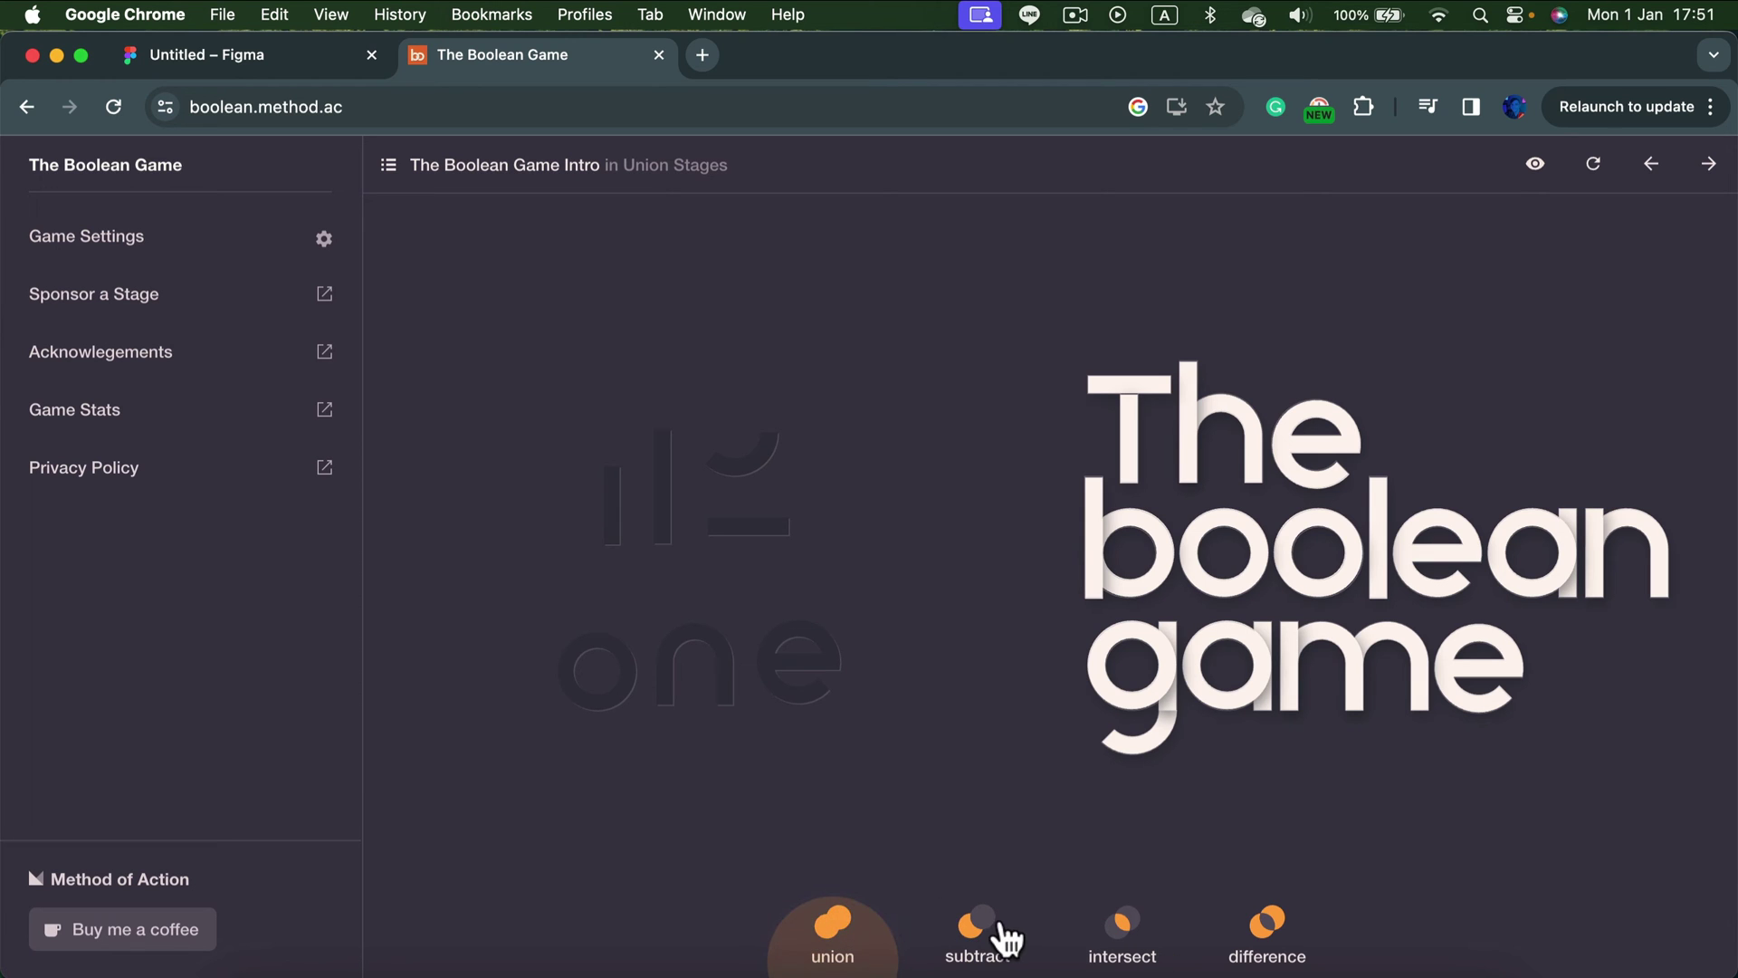
left_click(832, 928)
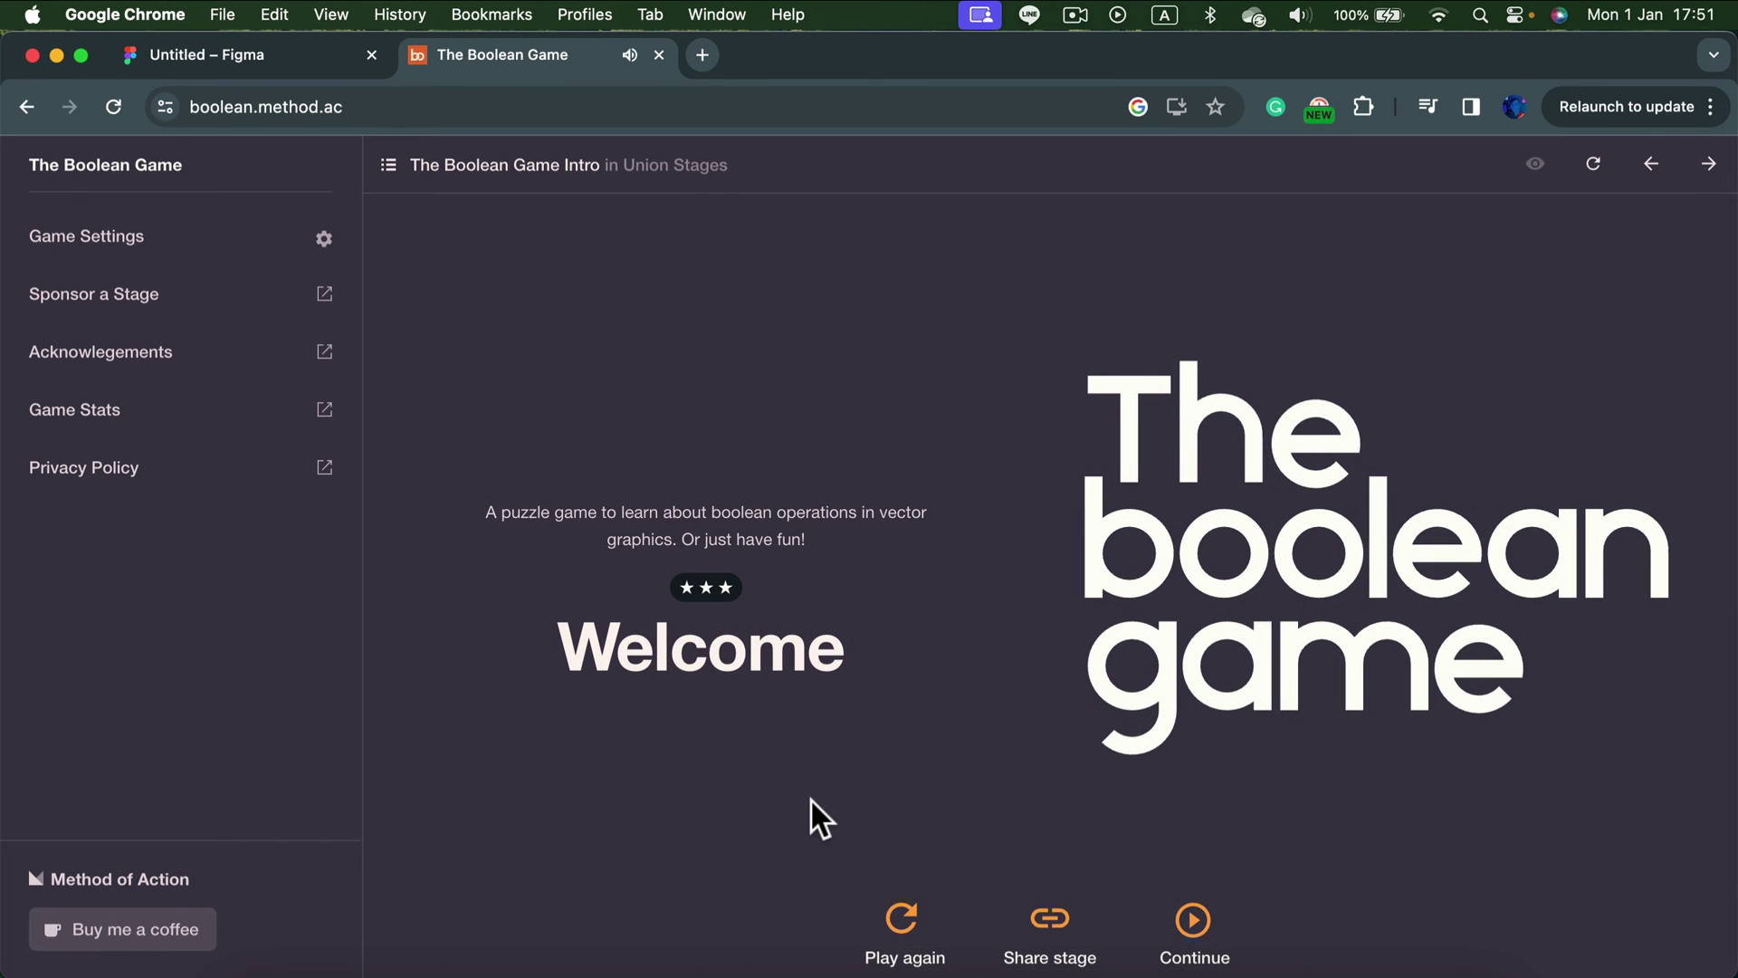
left_click(1199, 934)
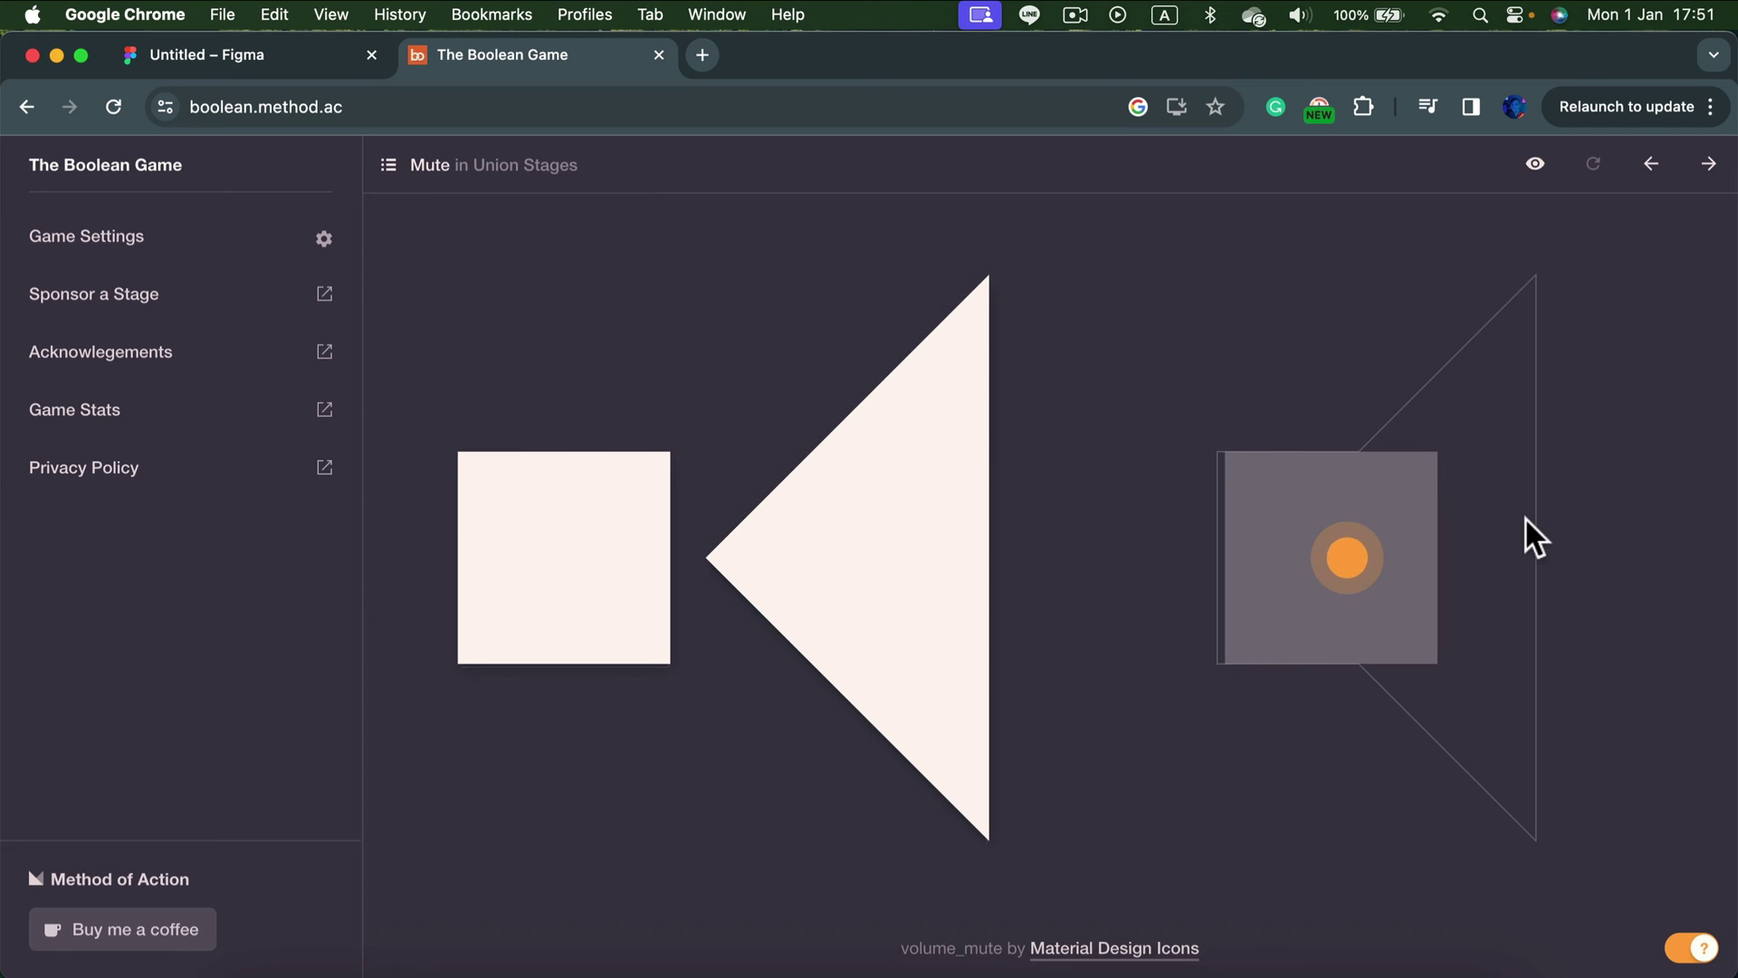
Place the square and triangle on the speaker outline and unite them for a three-star Superb result
left_click_drag(534, 550, 1242, 579)
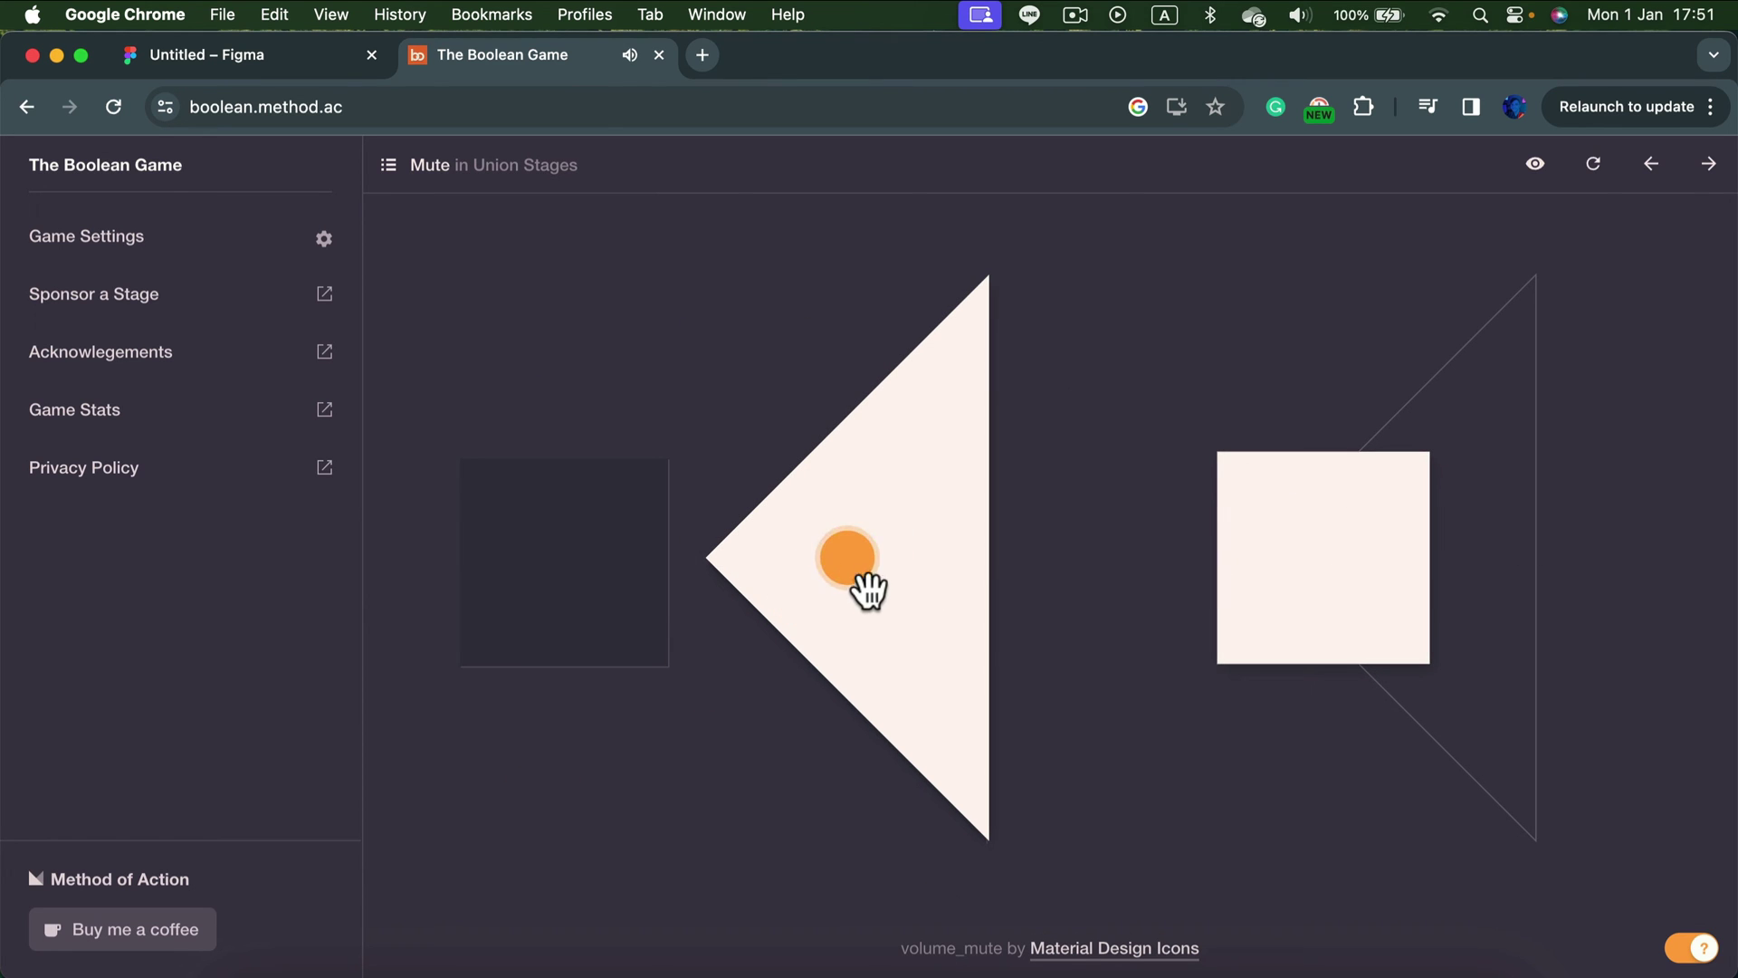
left_click_drag(869, 601, 1435, 594)
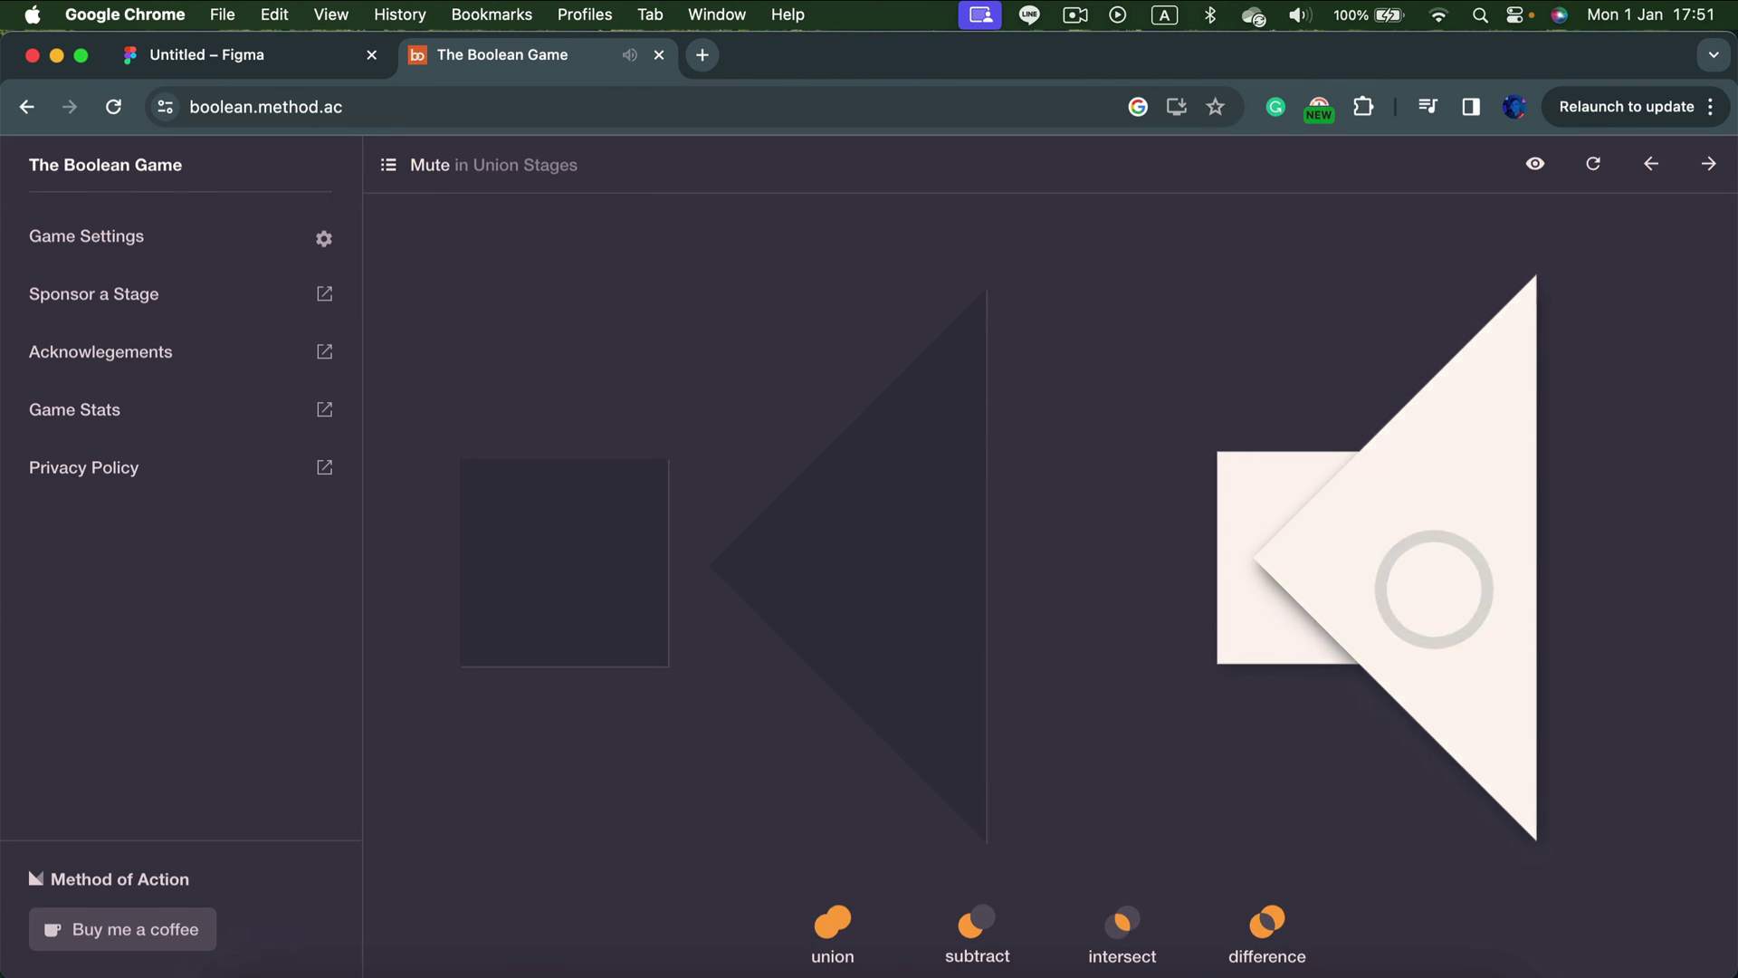
left_click(821, 925)
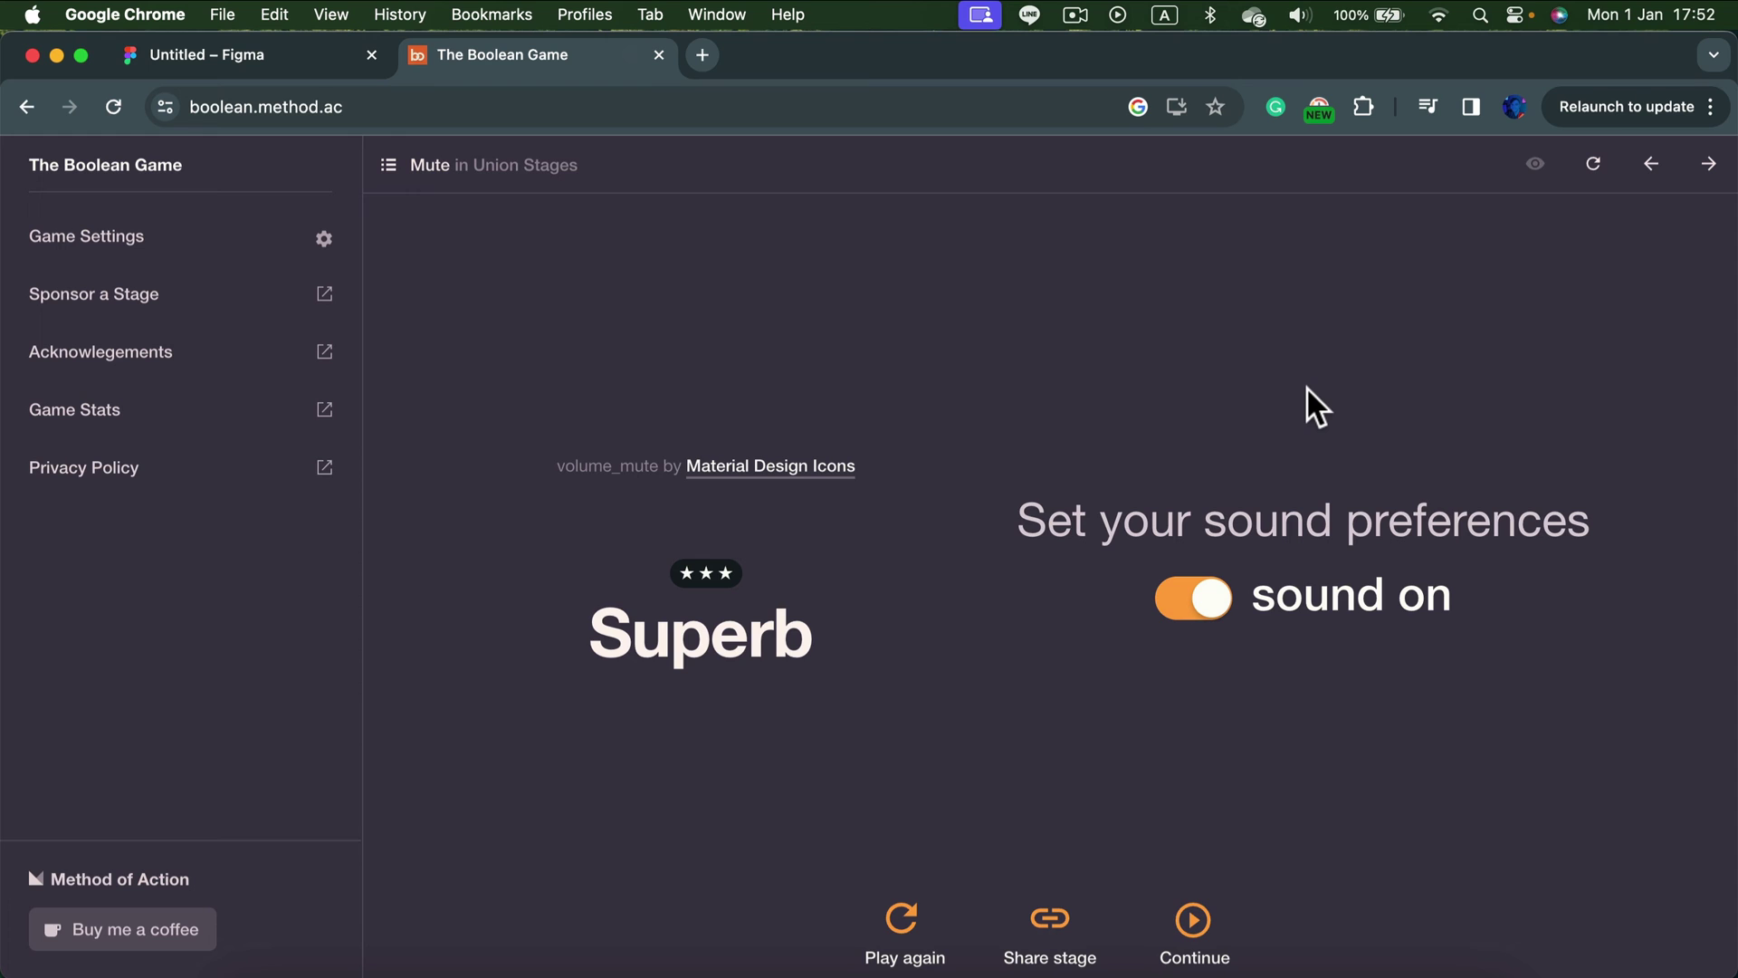
On the Cloud stage, fit the large circle, small circle and capsule onto the outline and unite them
left_click(1197, 919)
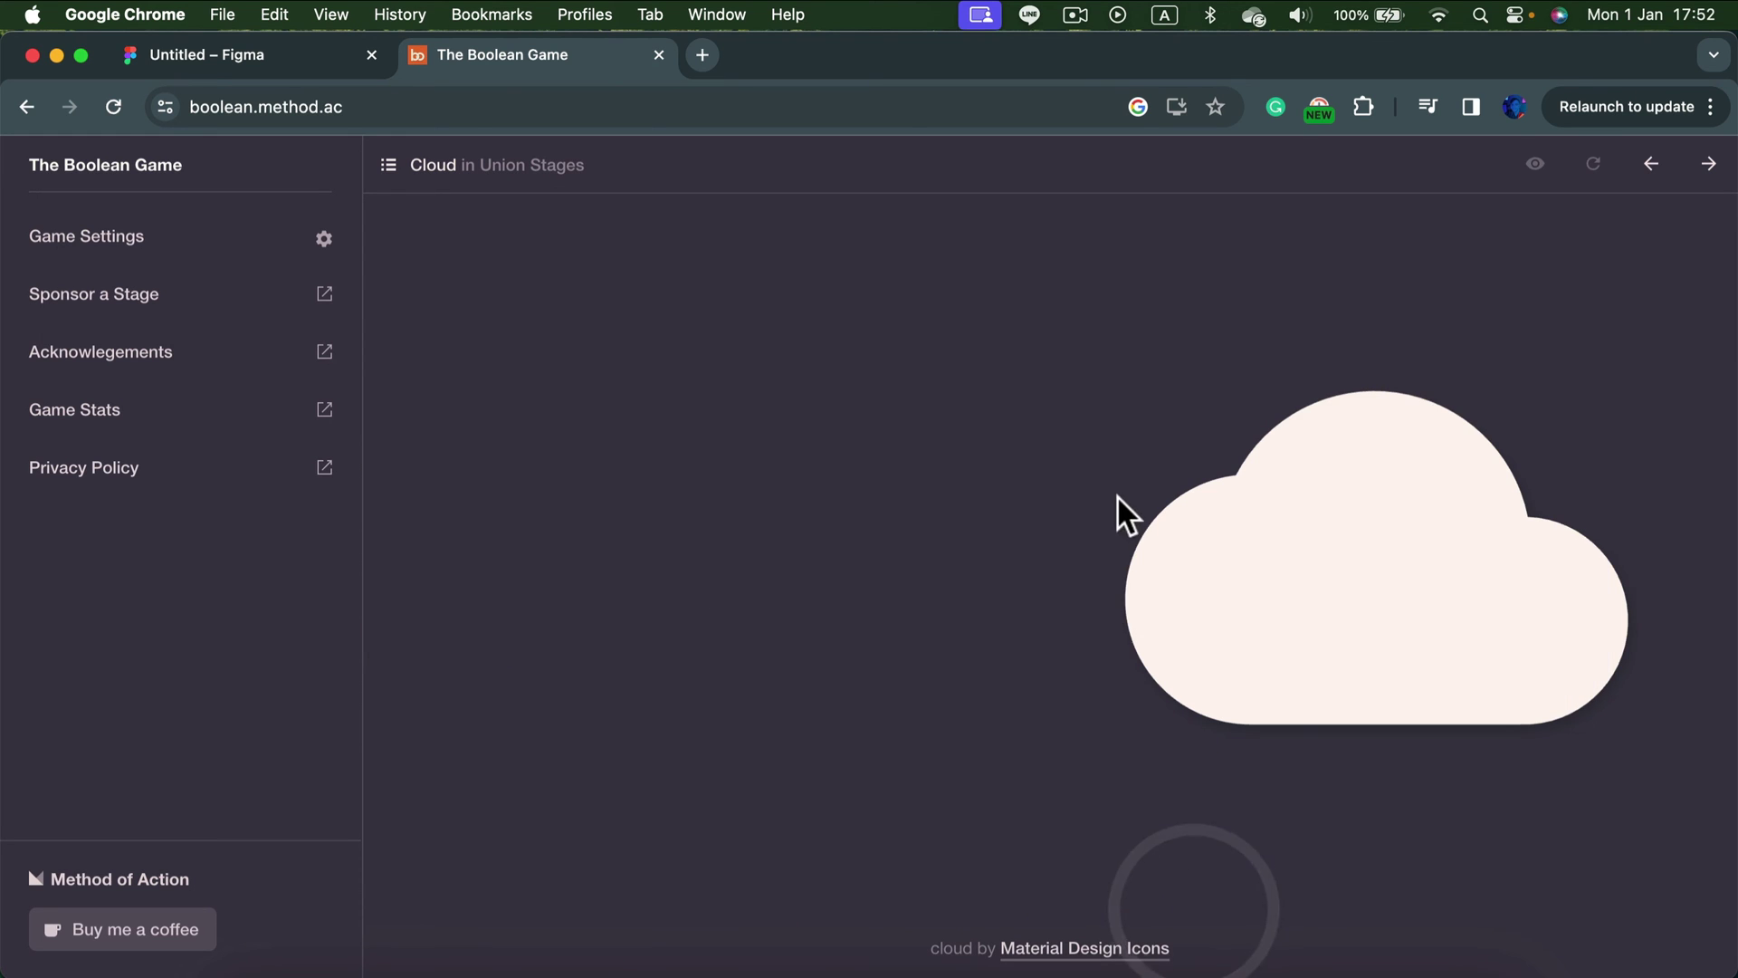
left_click_drag(904, 454, 1438, 572)
left_click_drag(665, 457, 1334, 589)
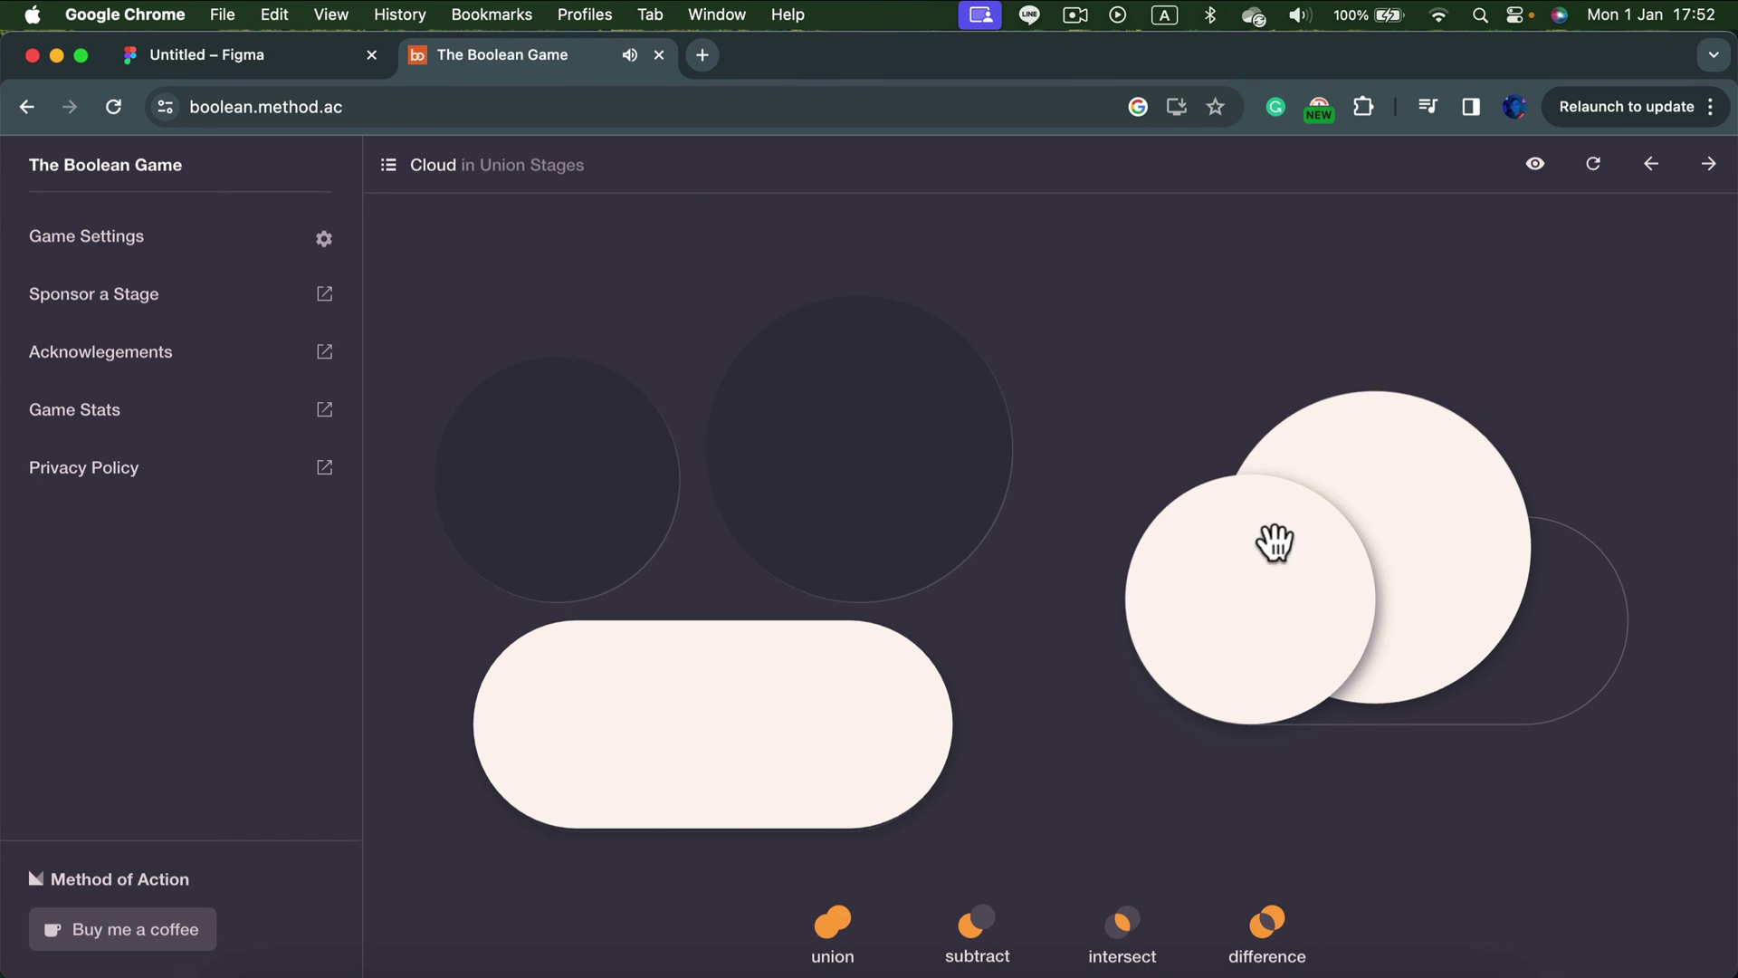
left_click_drag(750, 681, 1371, 620)
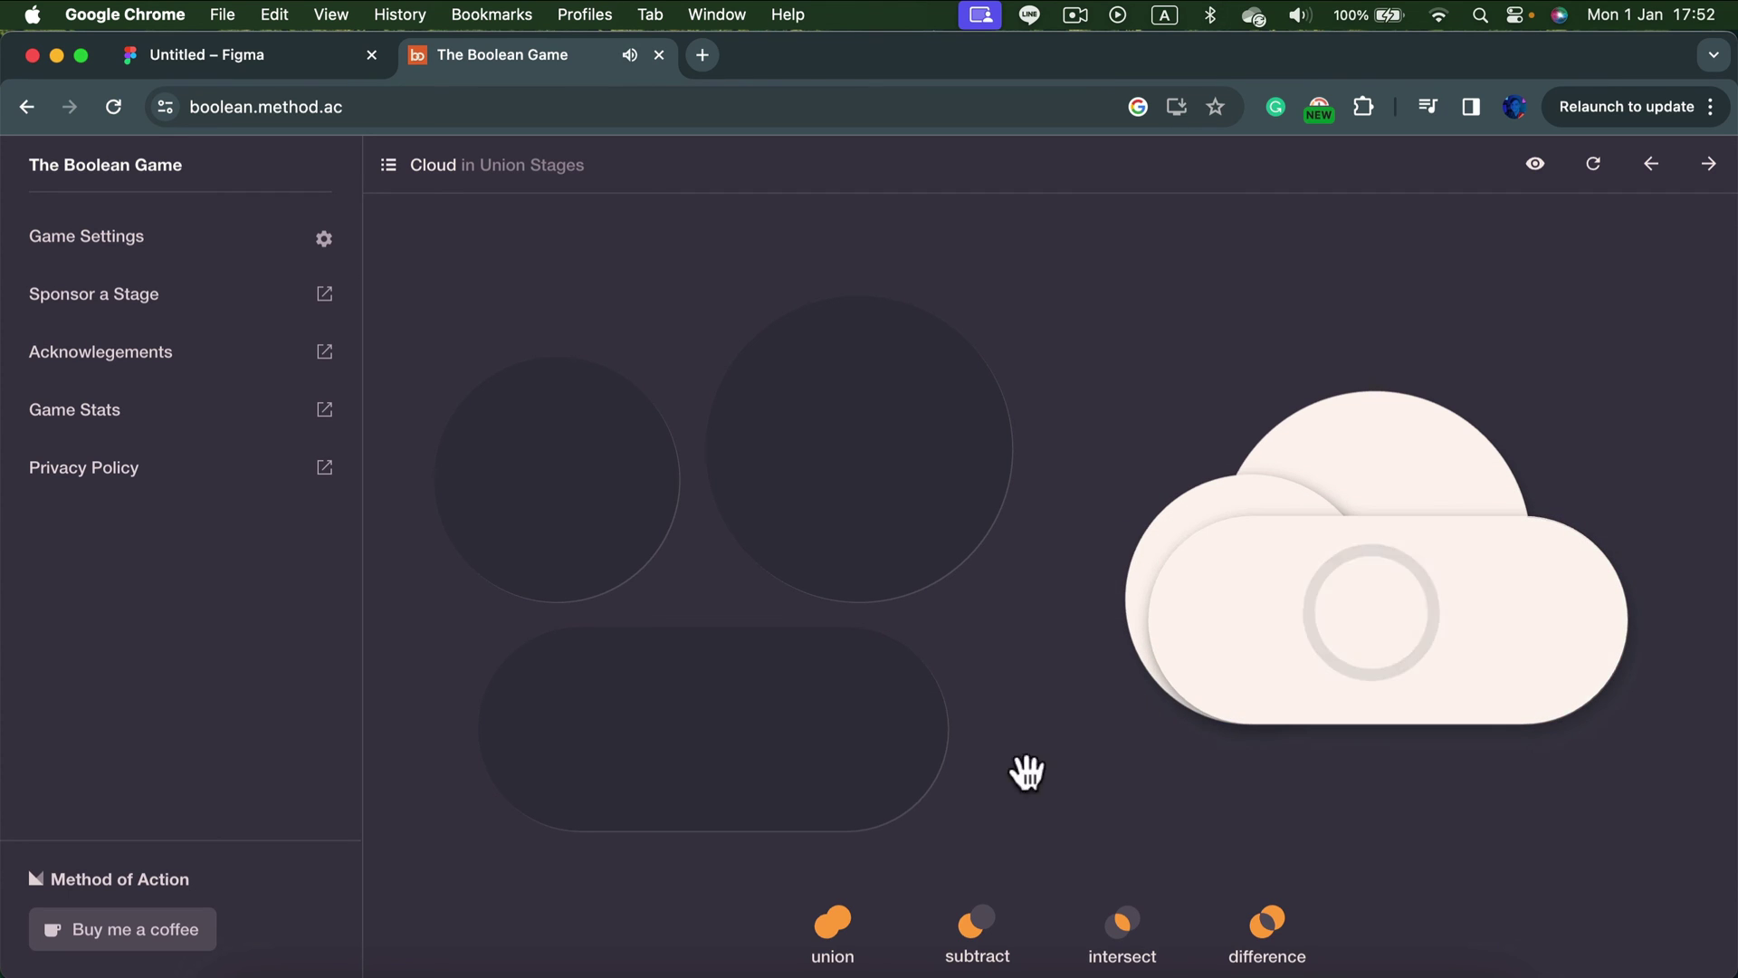
left_click(828, 927)
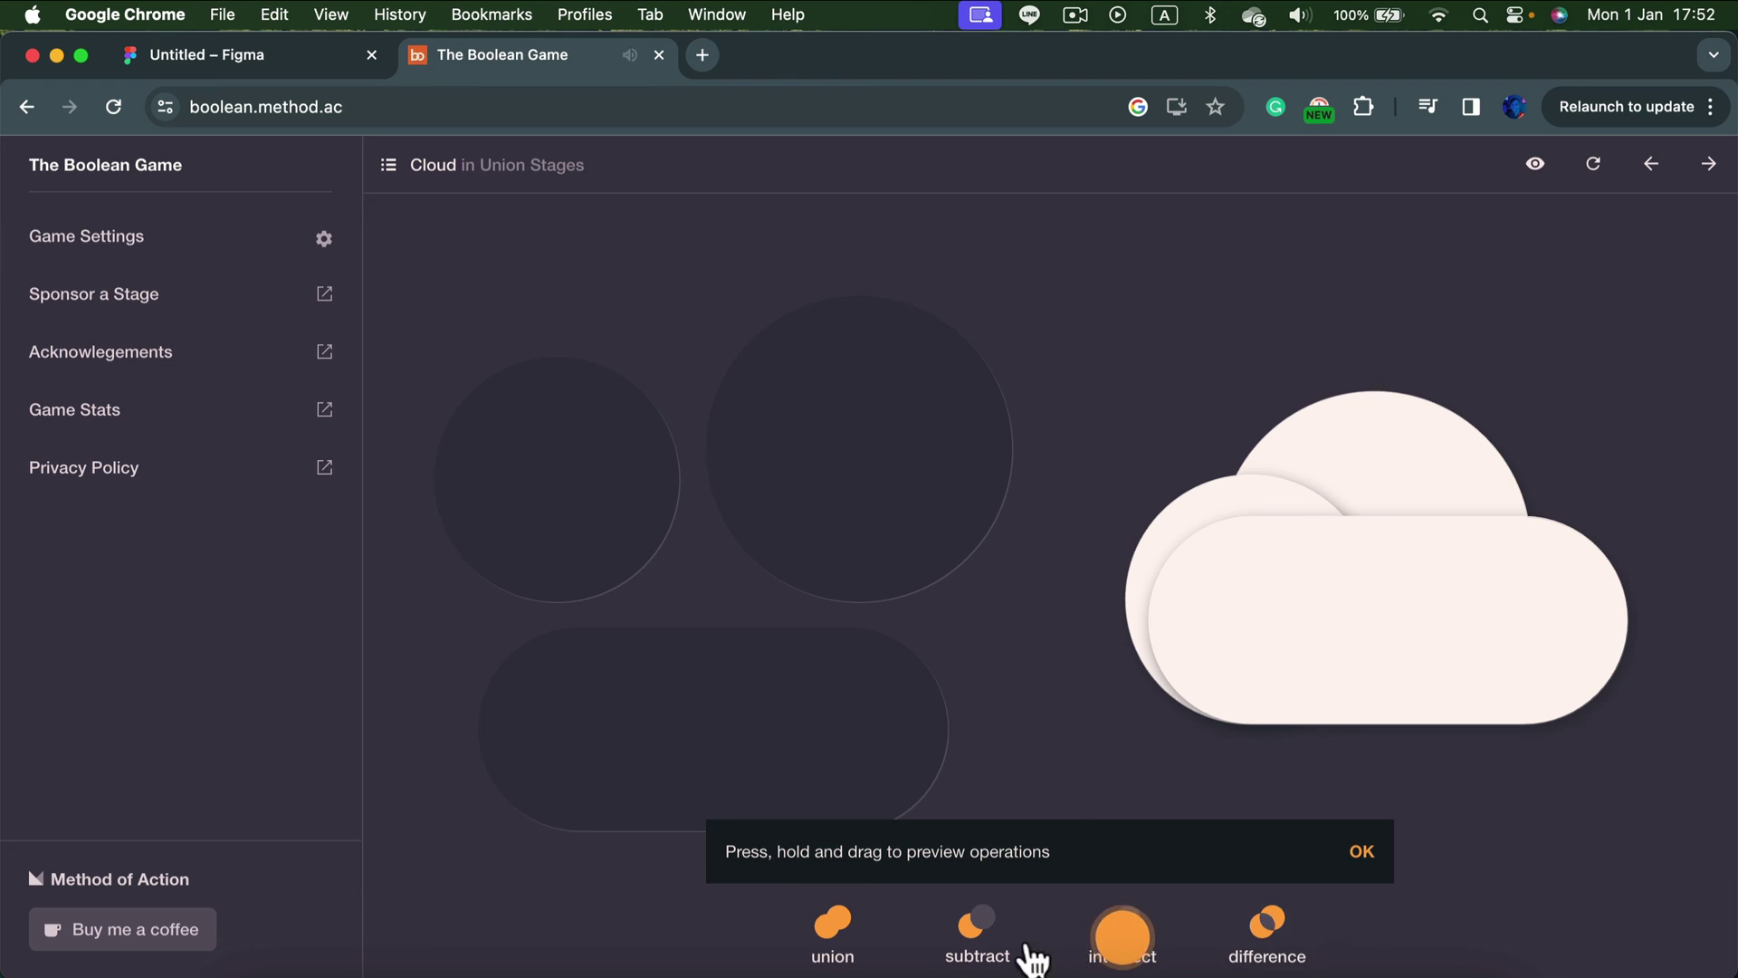
left_click(831, 933)
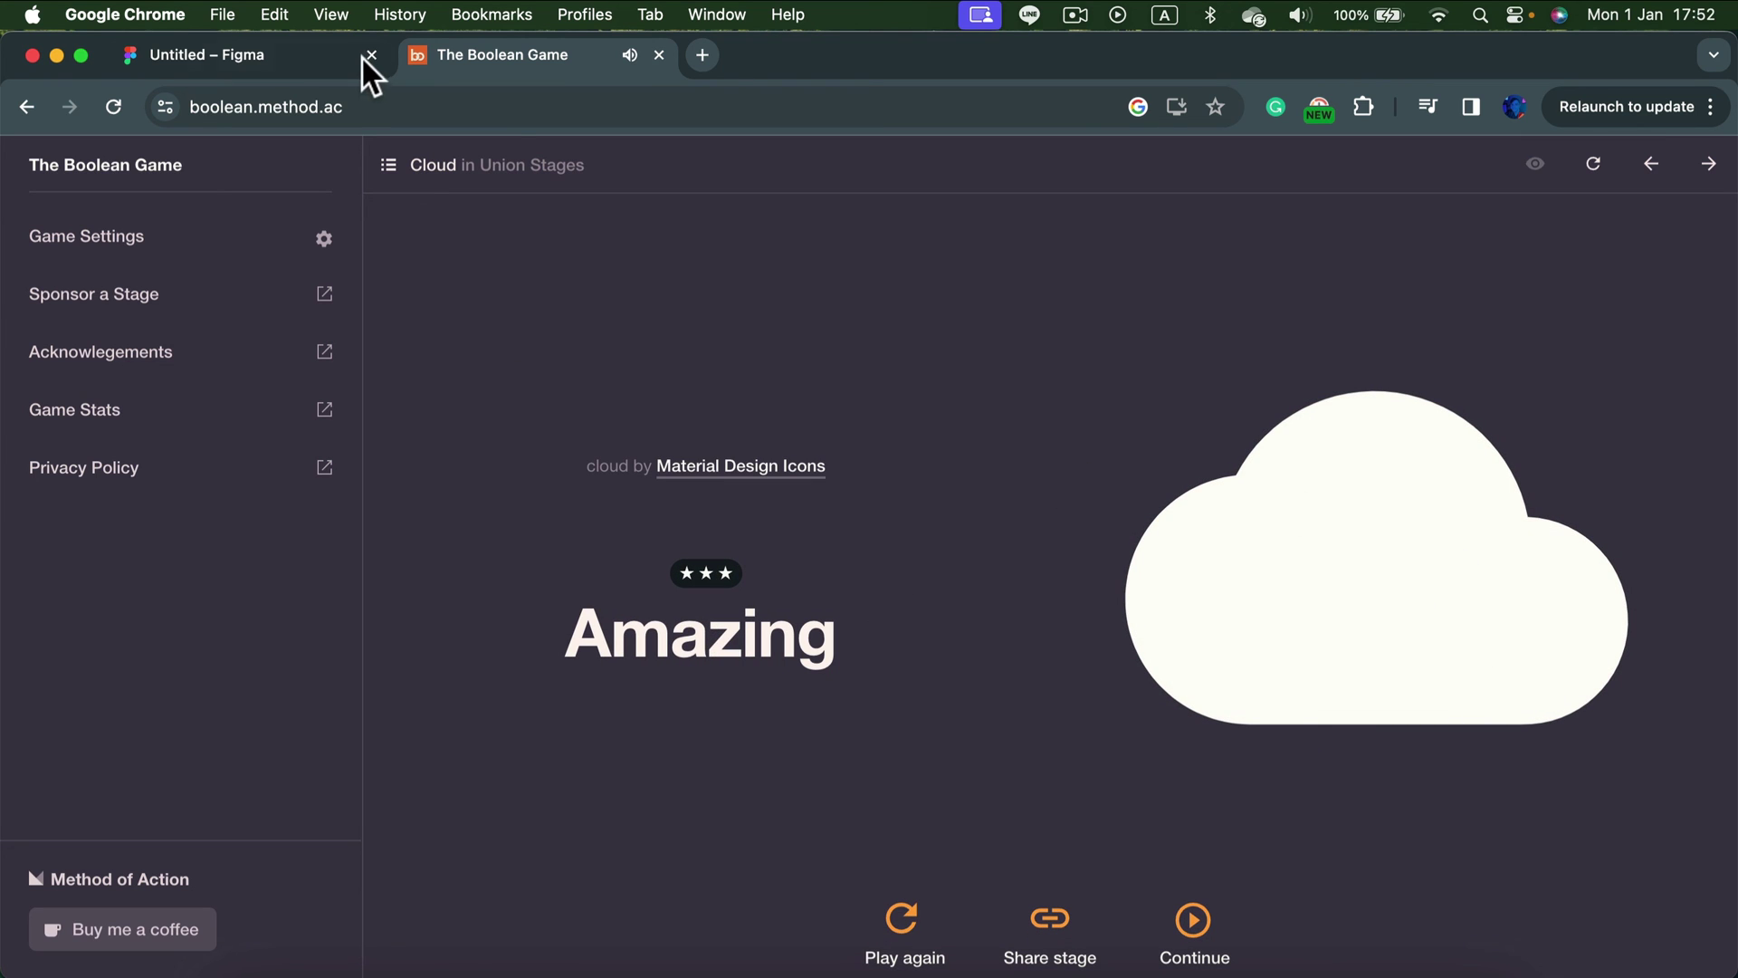
Back in Figma, draw a small grey circle below the orange smiley
left_click(302, 57)
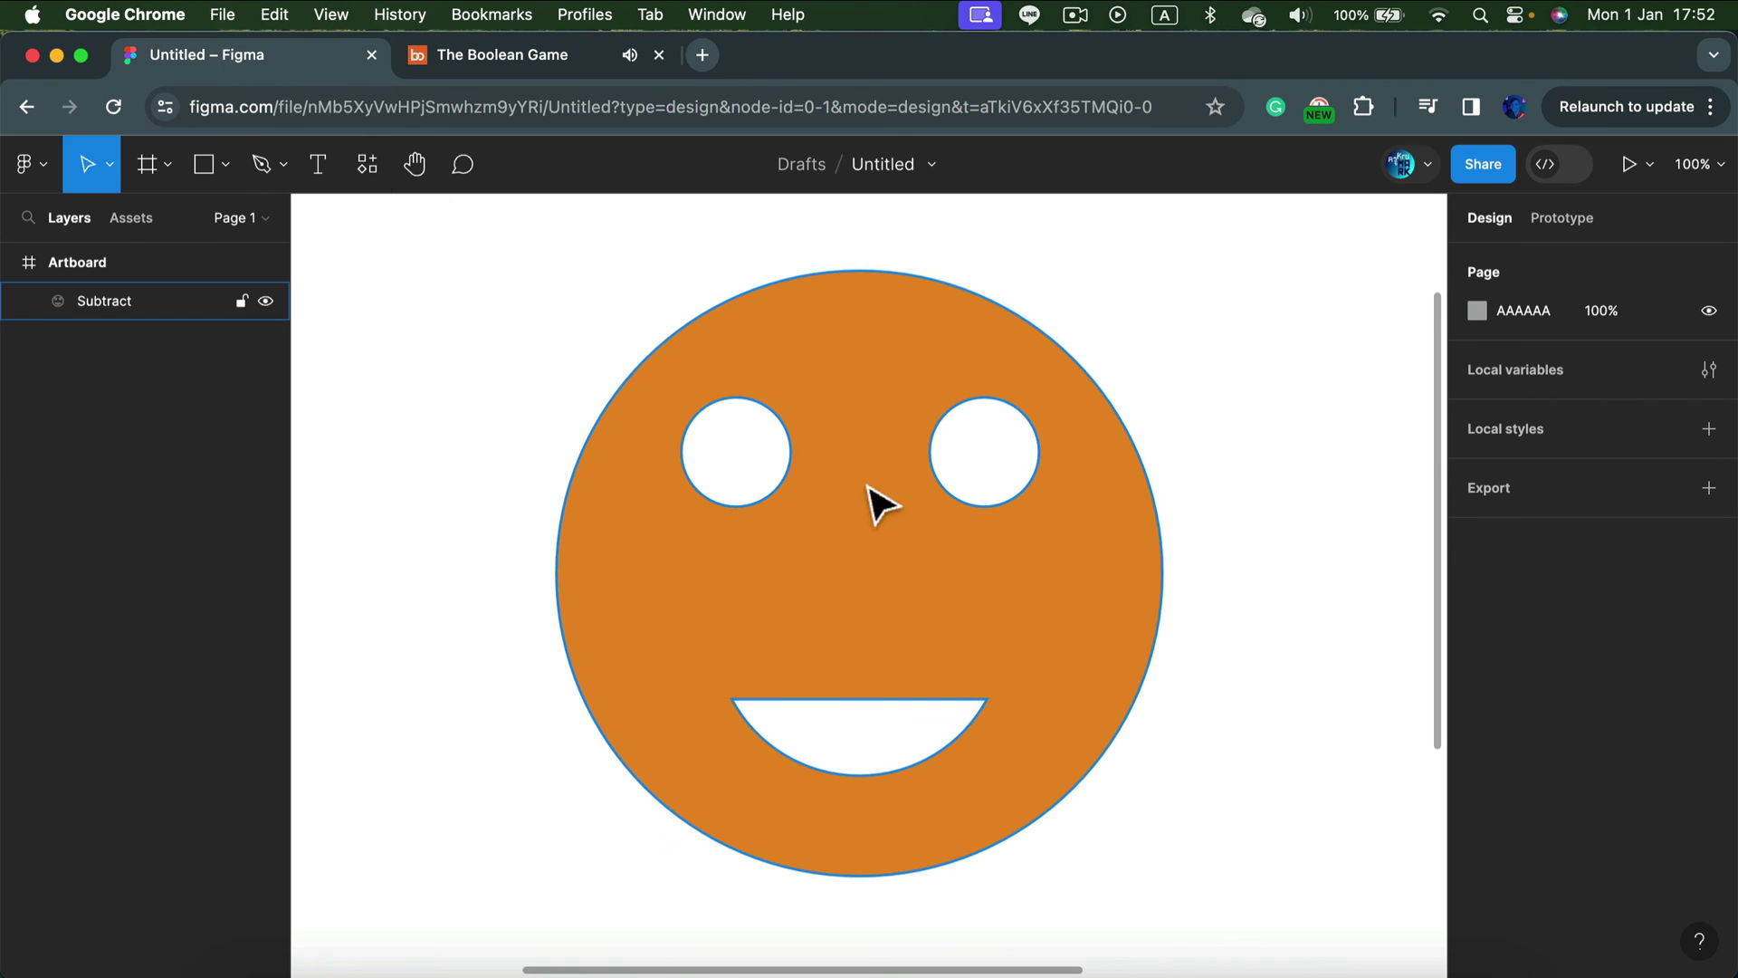
scroll(1031, 575, "down", 10)
scroll(1032, 582, "up", 10)
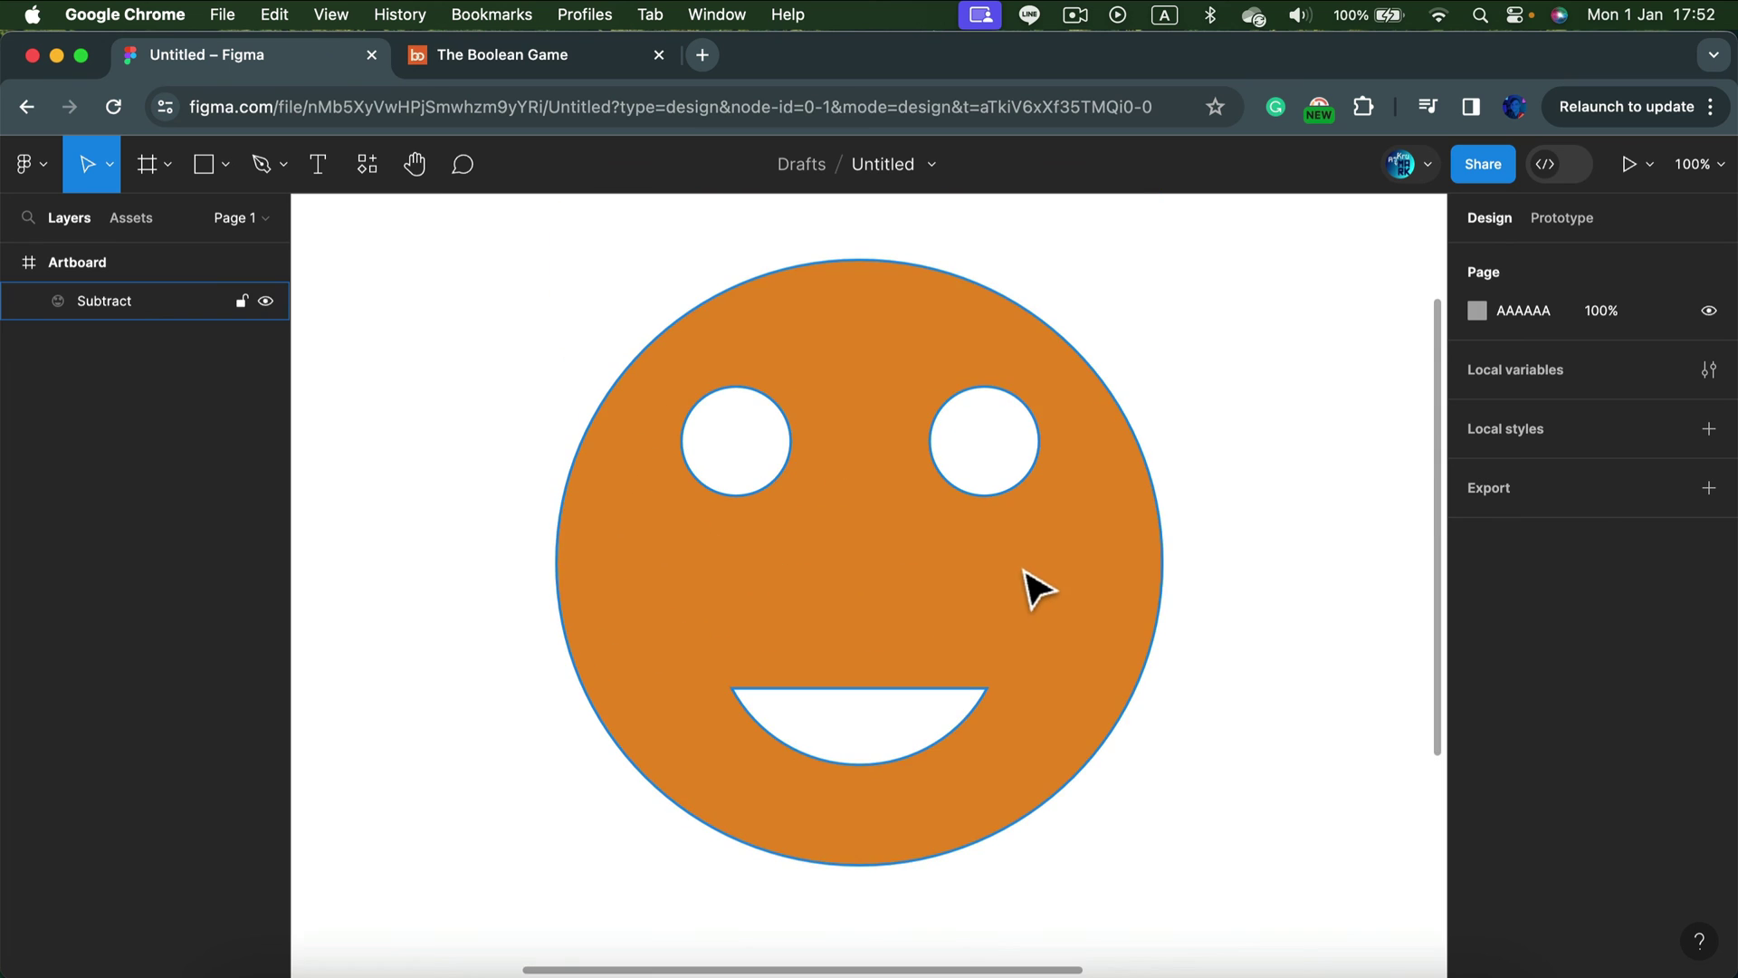
left_click(1022, 569)
scroll(1020, 579, "down", 5)
left_click(1008, 233)
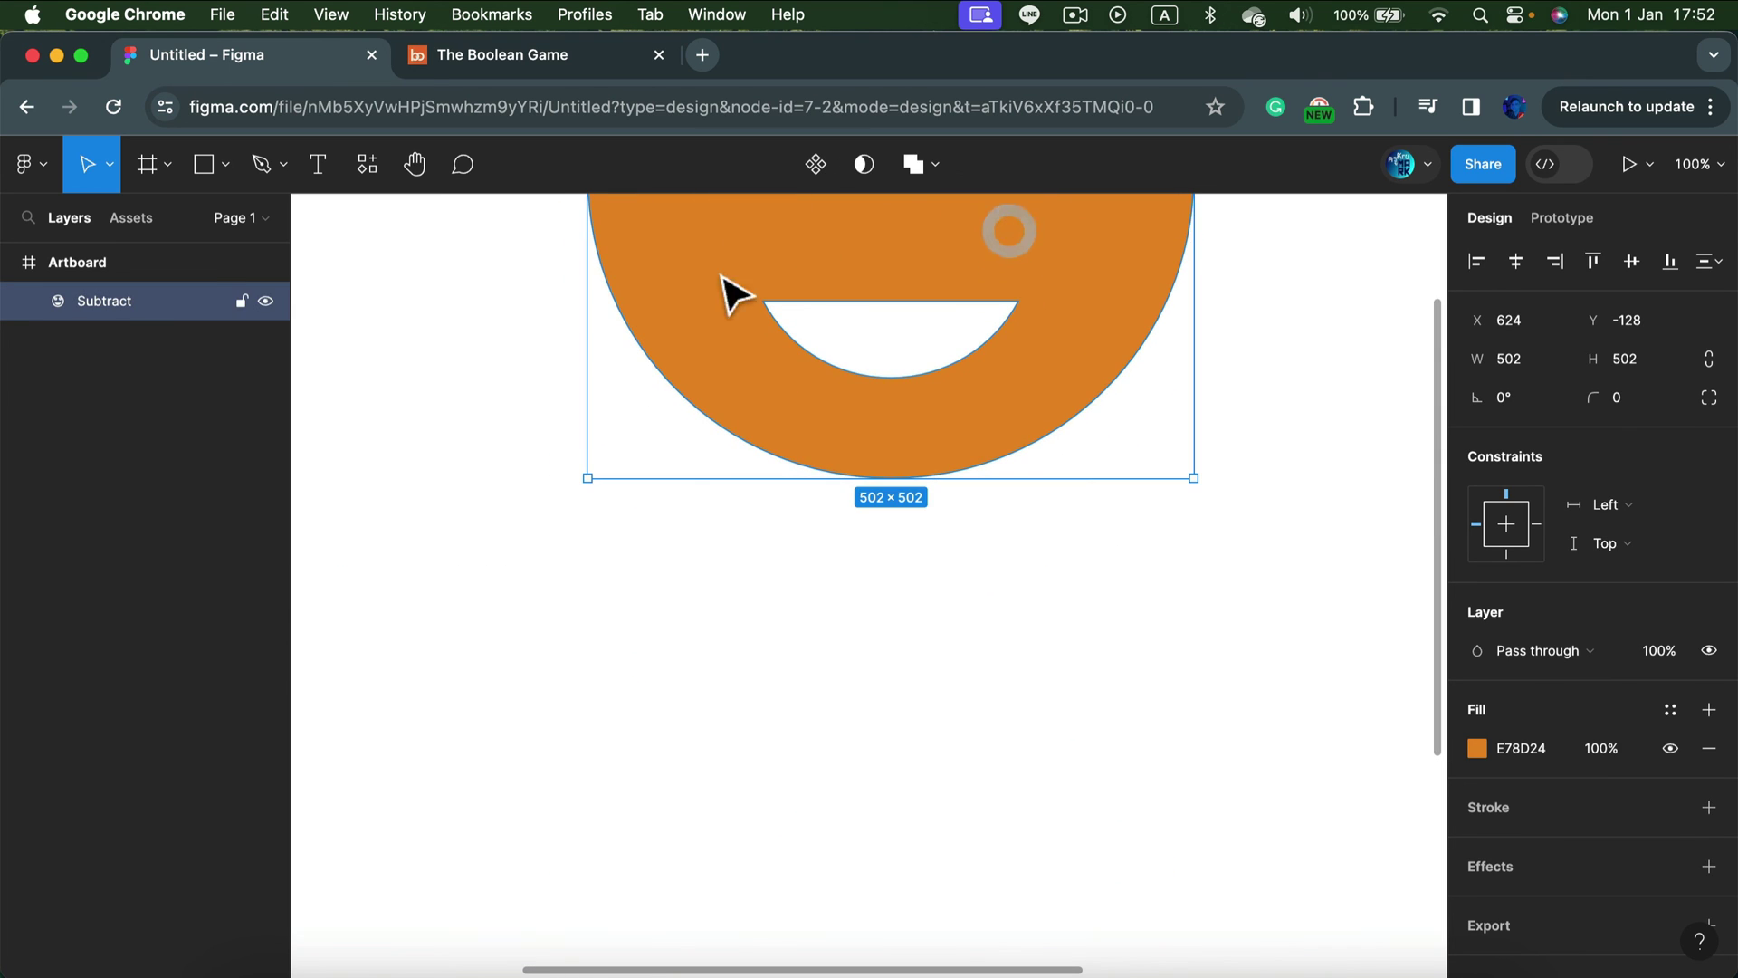
left_click(445, 316)
left_click(226, 165)
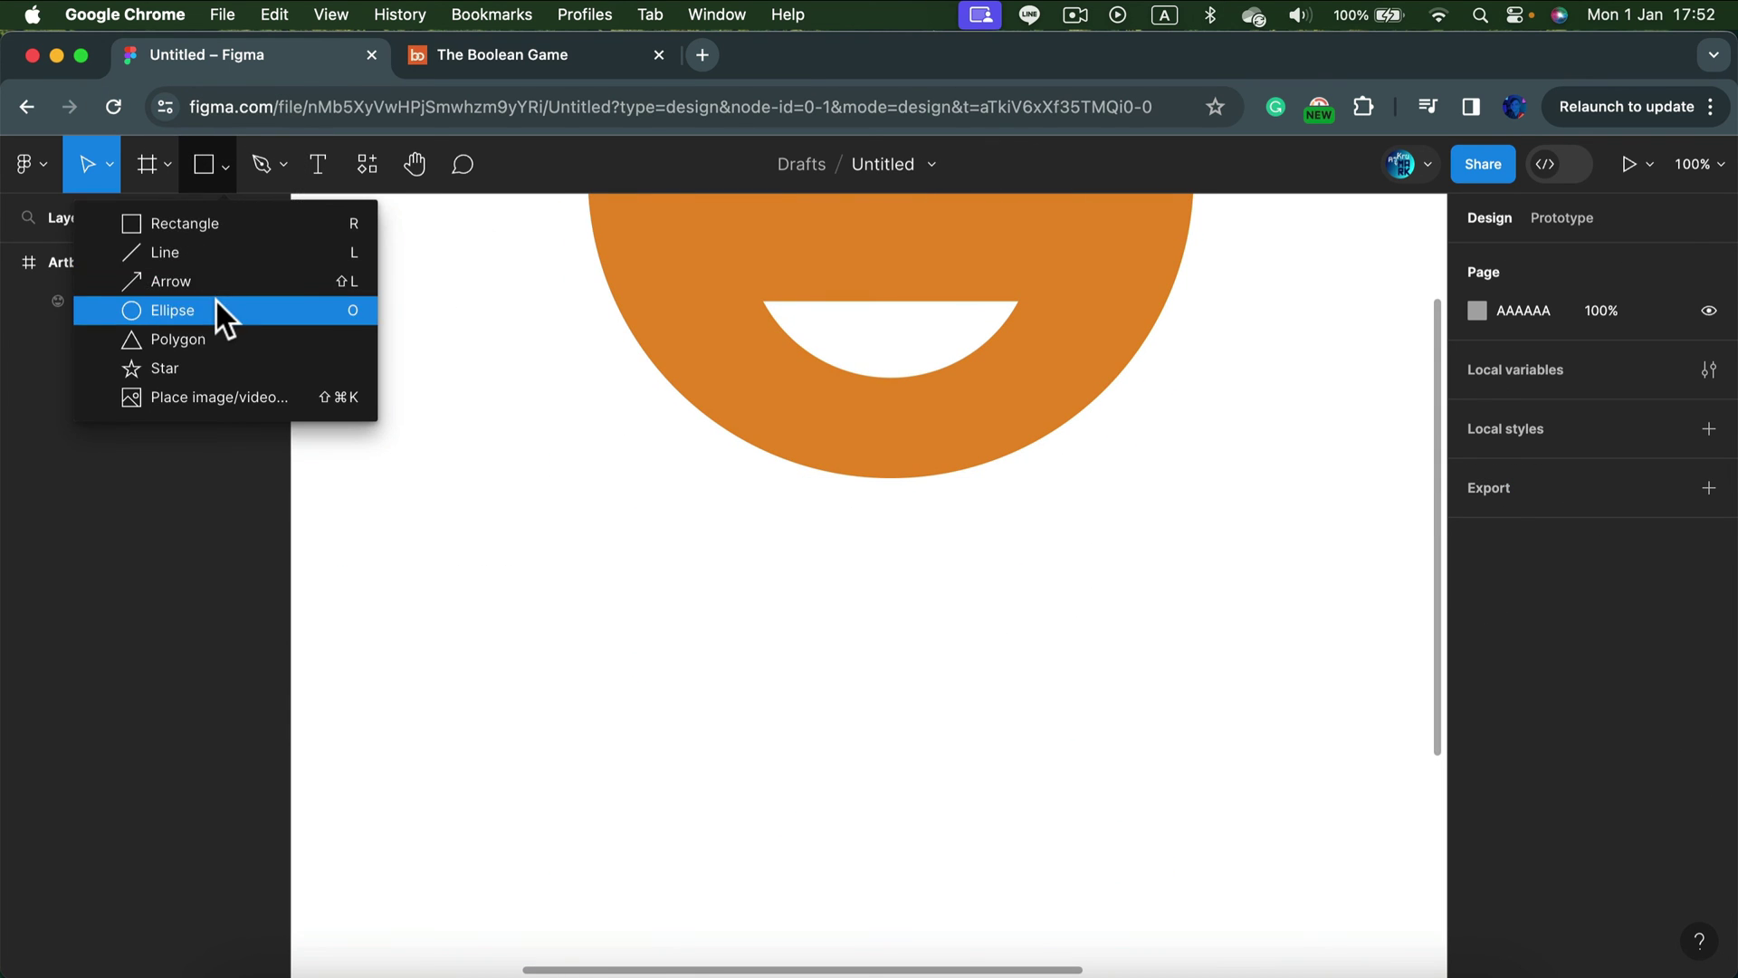
left_click(215, 302)
scroll(572, 559, "down", 3)
left_click_drag(561, 435, 870, 694)
left_click(1077, 358)
Draw a larger overlapping circle and a 562×158 rectangle across the circles' lower part
left_click(226, 164)
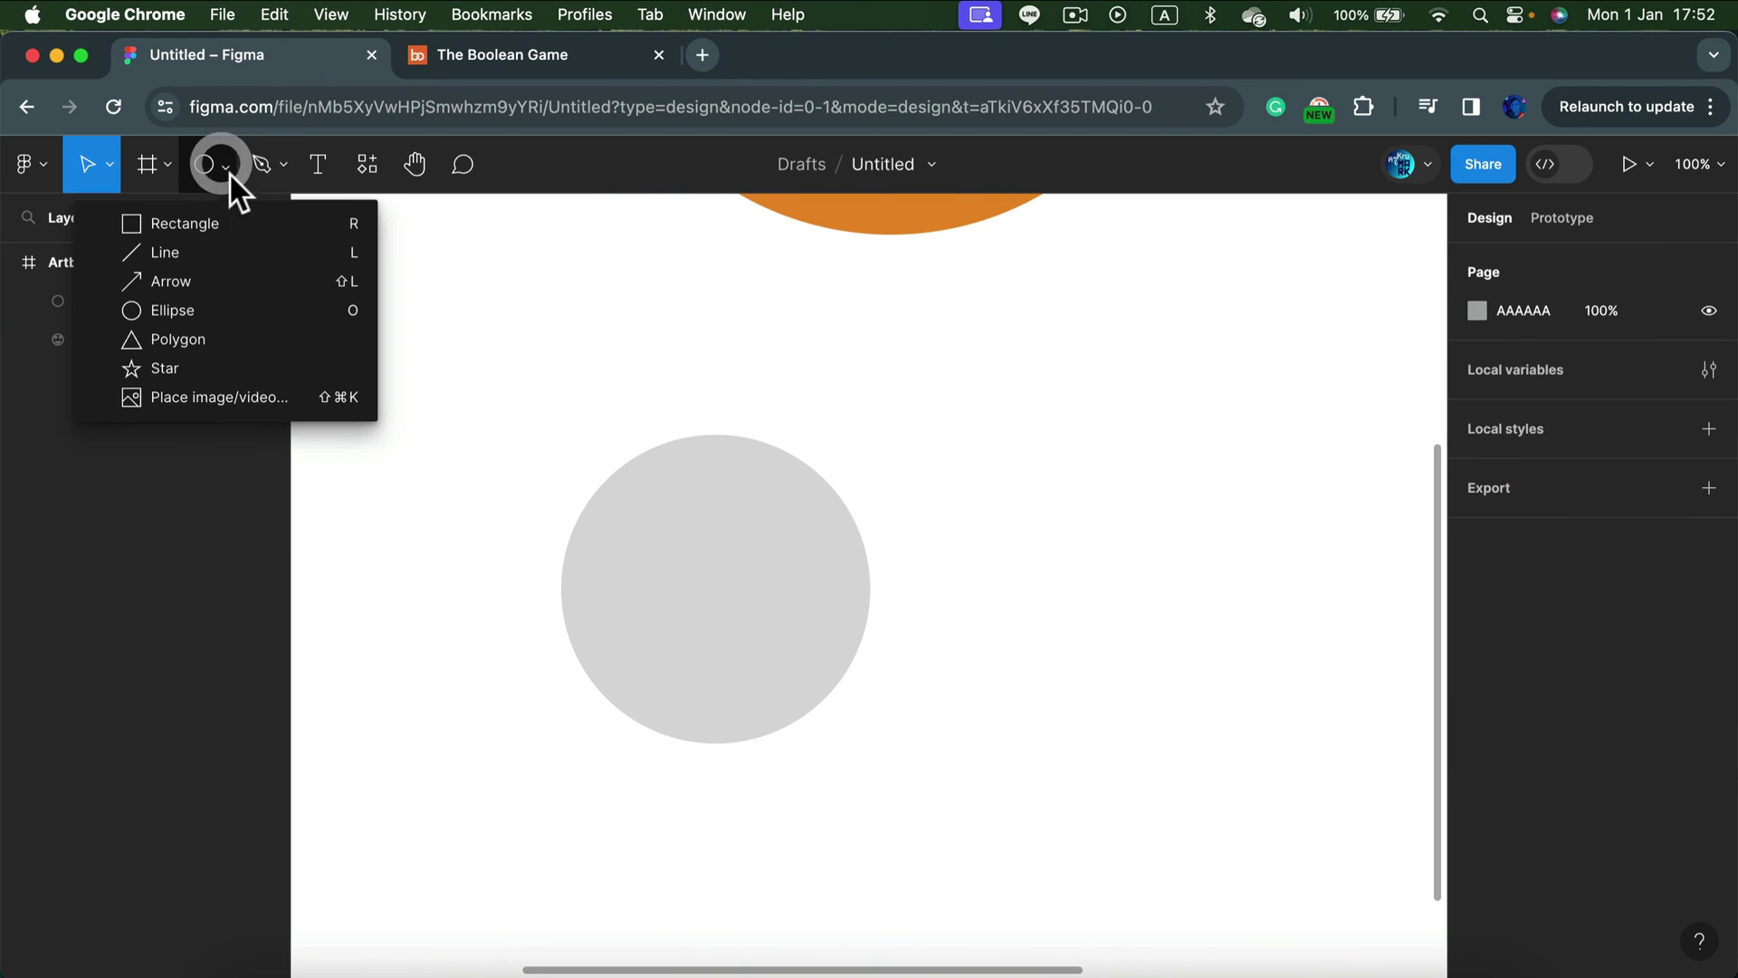
left_click(217, 310)
left_click_drag(770, 297, 1219, 706)
left_click(225, 164)
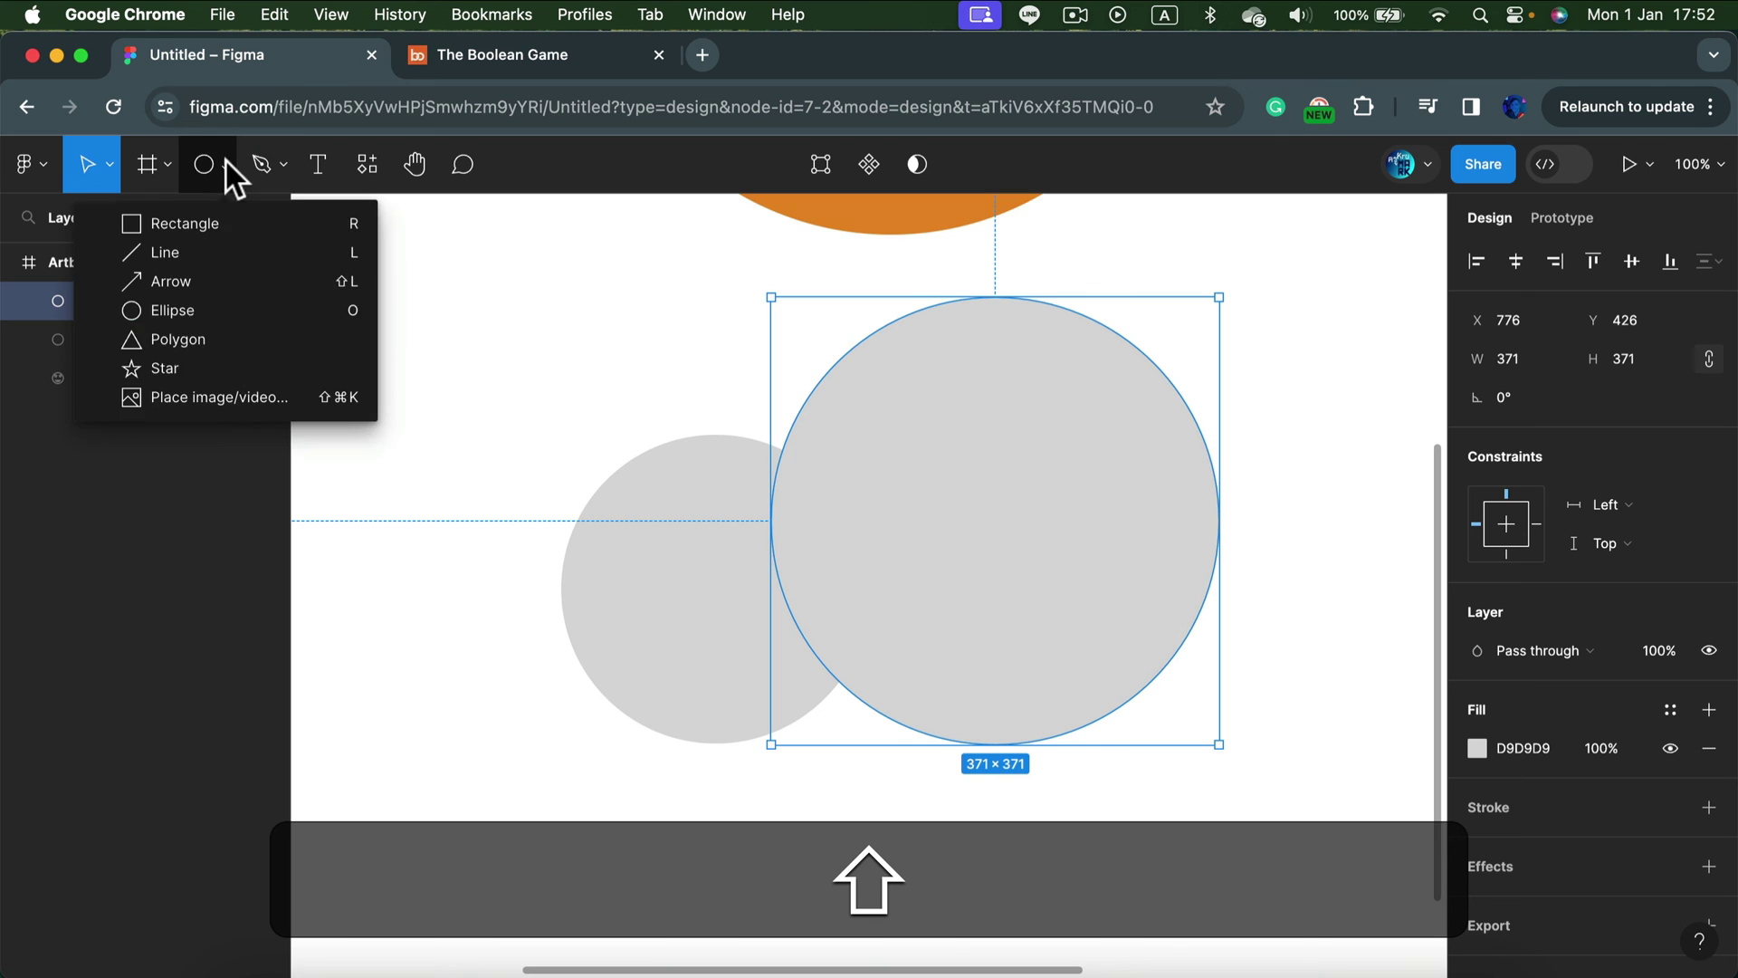
left_click(253, 217)
mouse_move(686, 554)
left_mouse_down()
mouse_move(1256, 661)
mouse_move(1378, 763)
mouse_move(1361, 720)
mouse_move(1362, 744)
left_mouse_up()
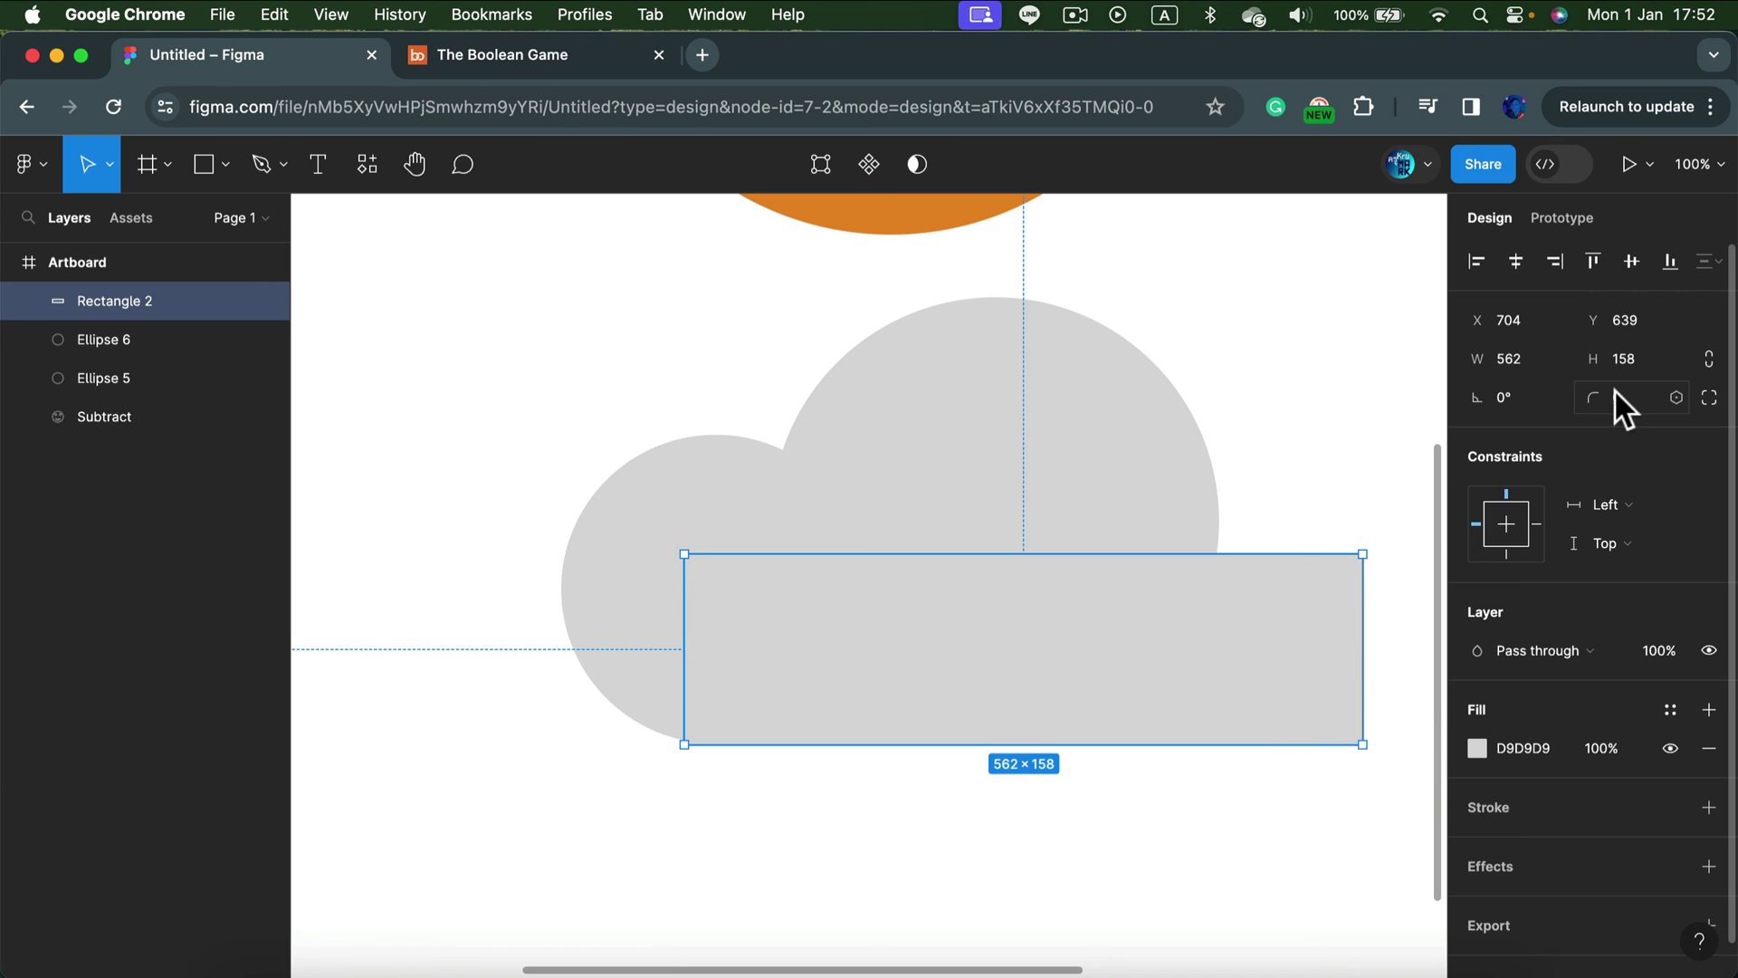
Turn the rectangle into a 557×209 pill, setting corner radius 15 and then raising it to 143
type("15")
key("Return")
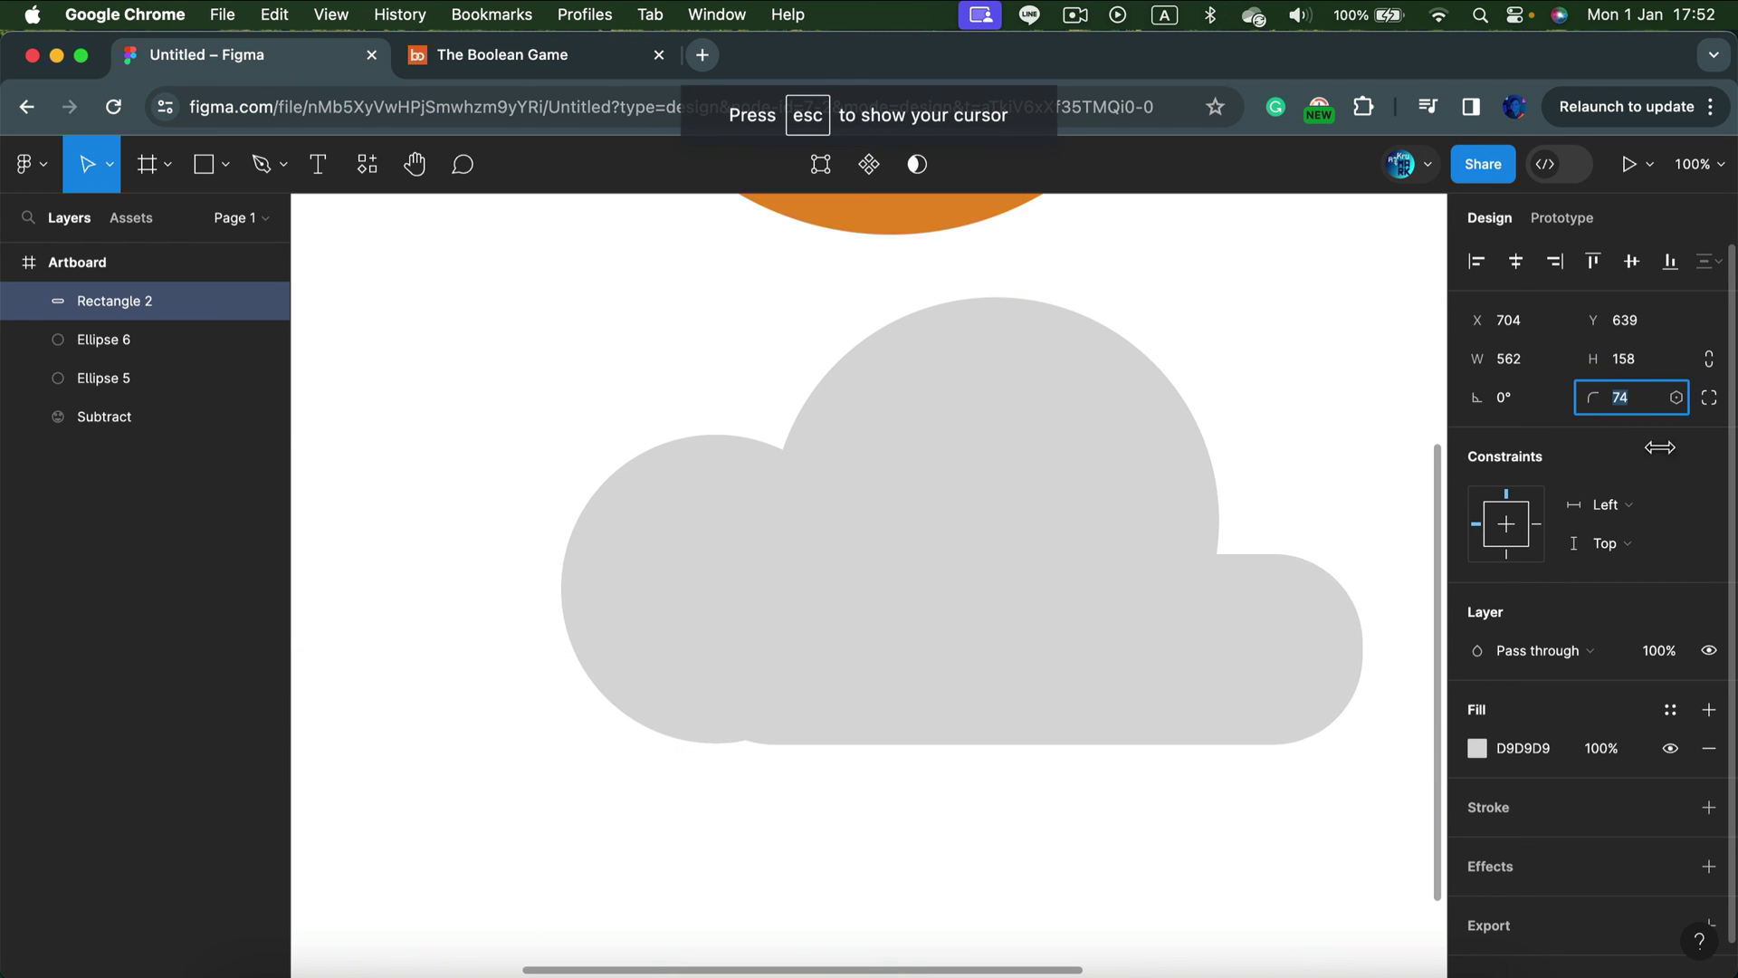
left_click_drag(741, 430, 1512, 443)
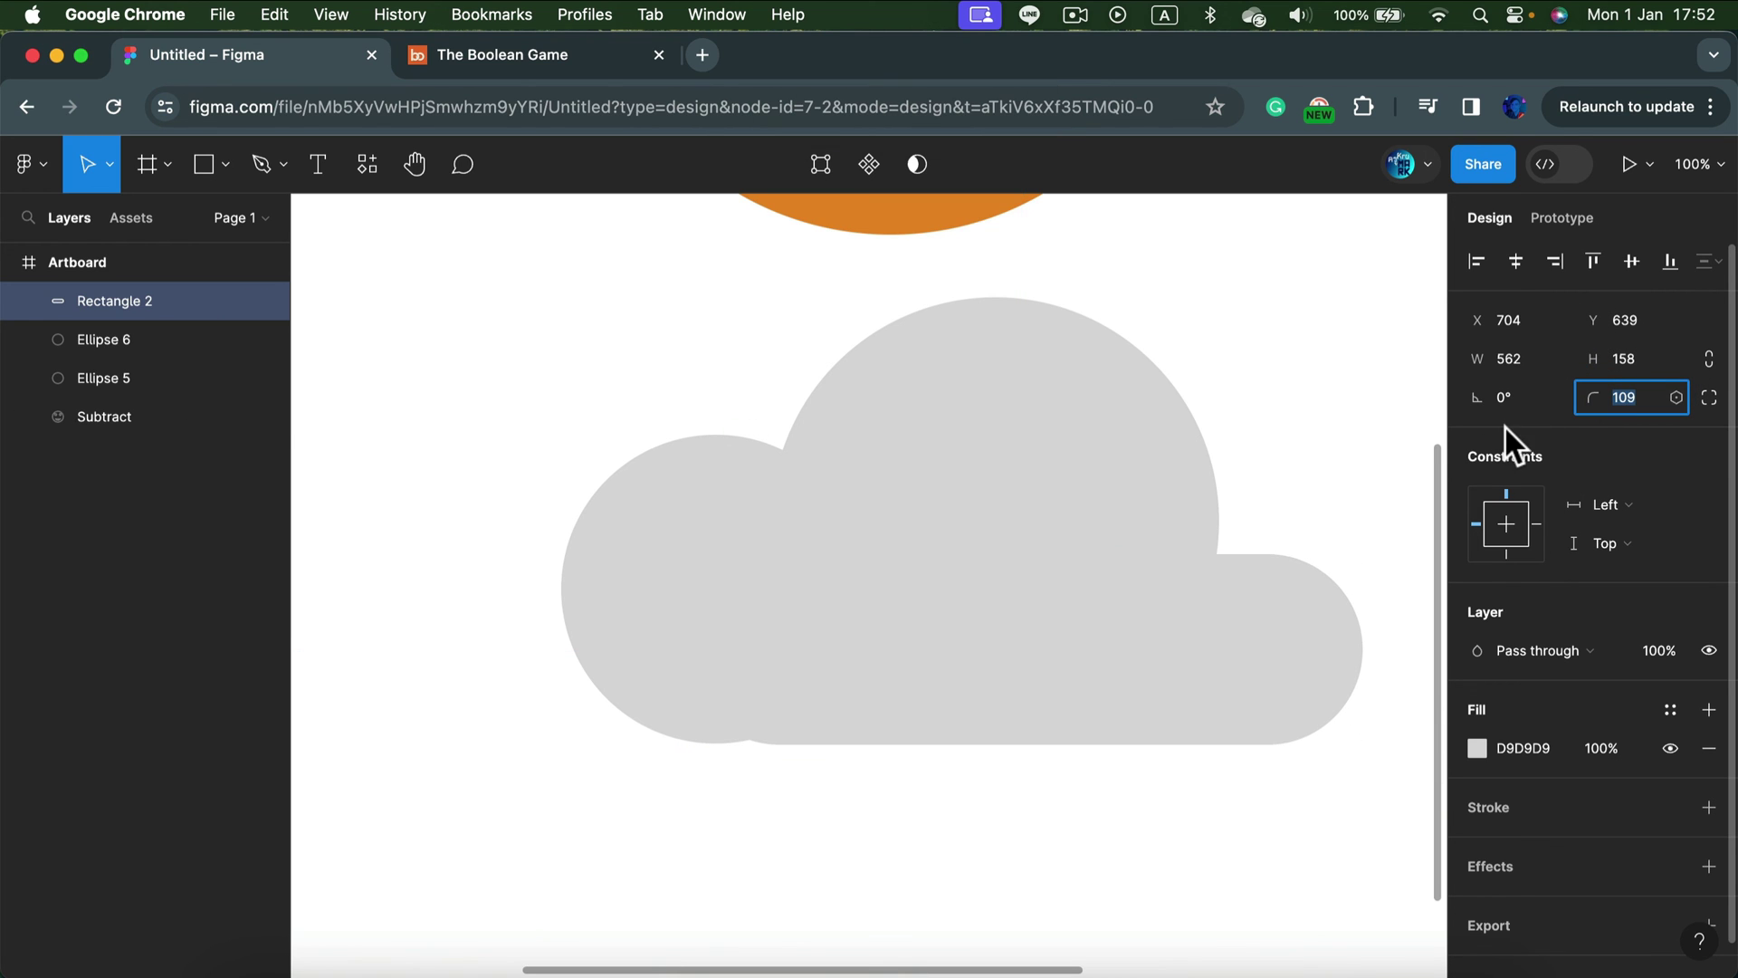
left_click(107, 161)
left_click(78, 215)
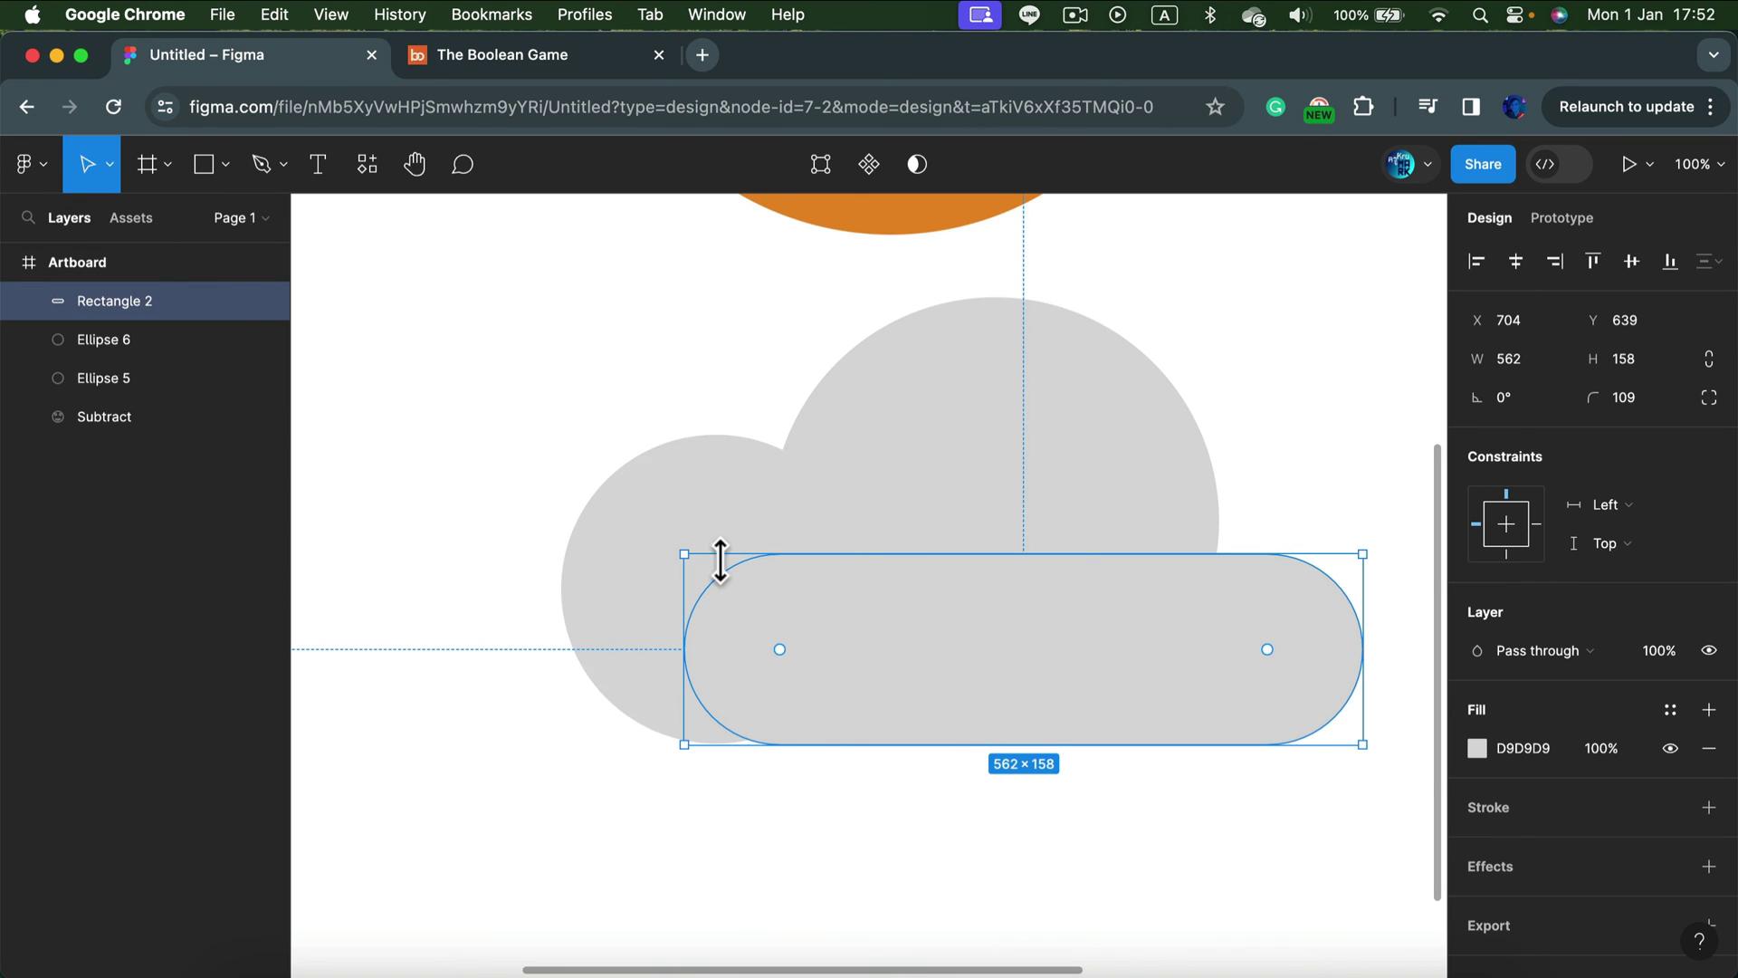
left_click_drag(1362, 553, 1357, 492)
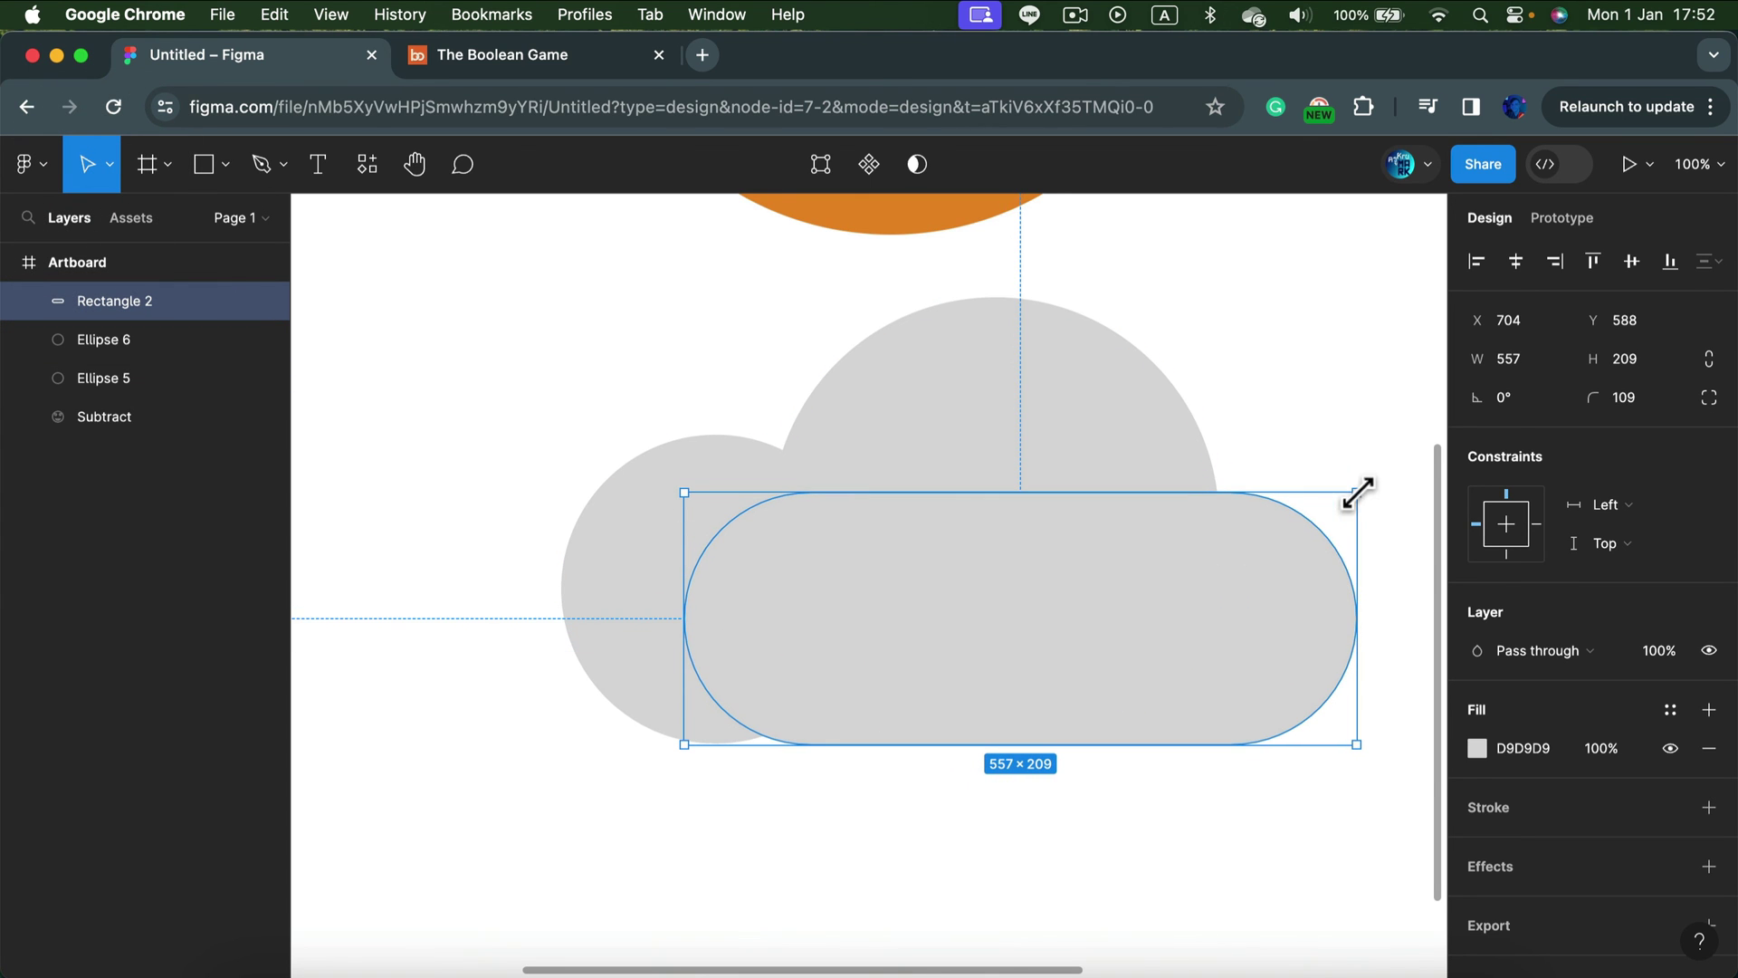
left_click_drag(1595, 401, 1625, 401)
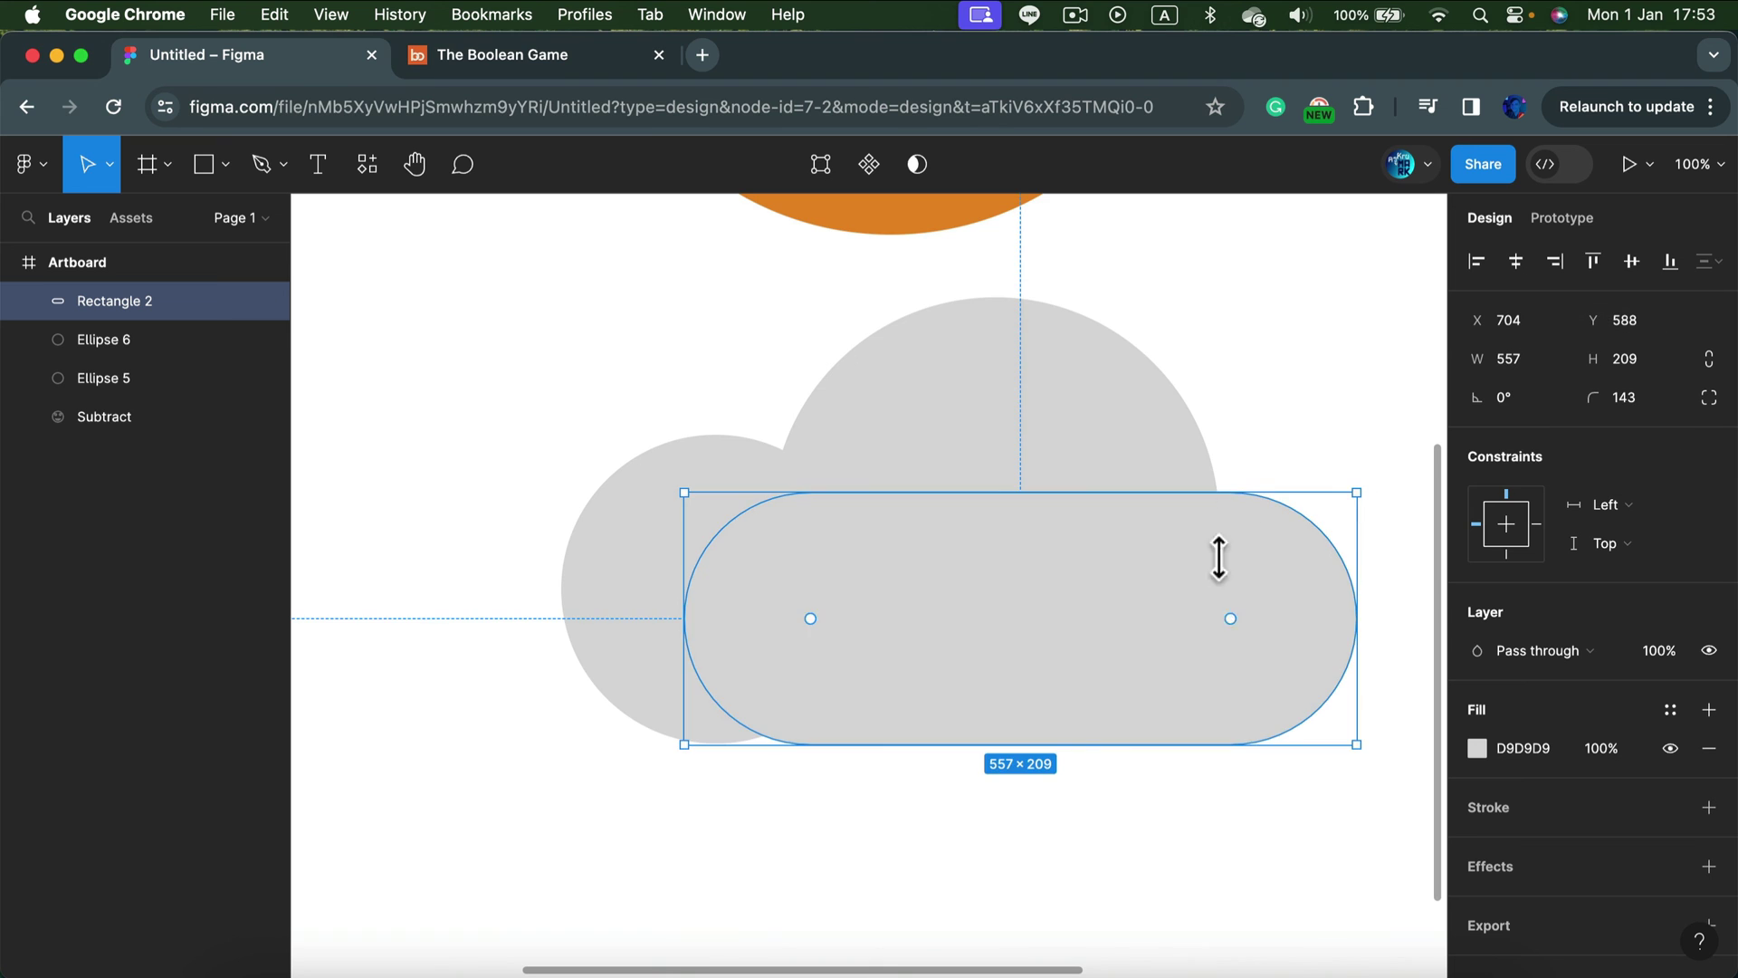
Shift the pill and both circles into a cloud silhouette and select all three together
left_click_drag(1167, 638, 1204, 639)
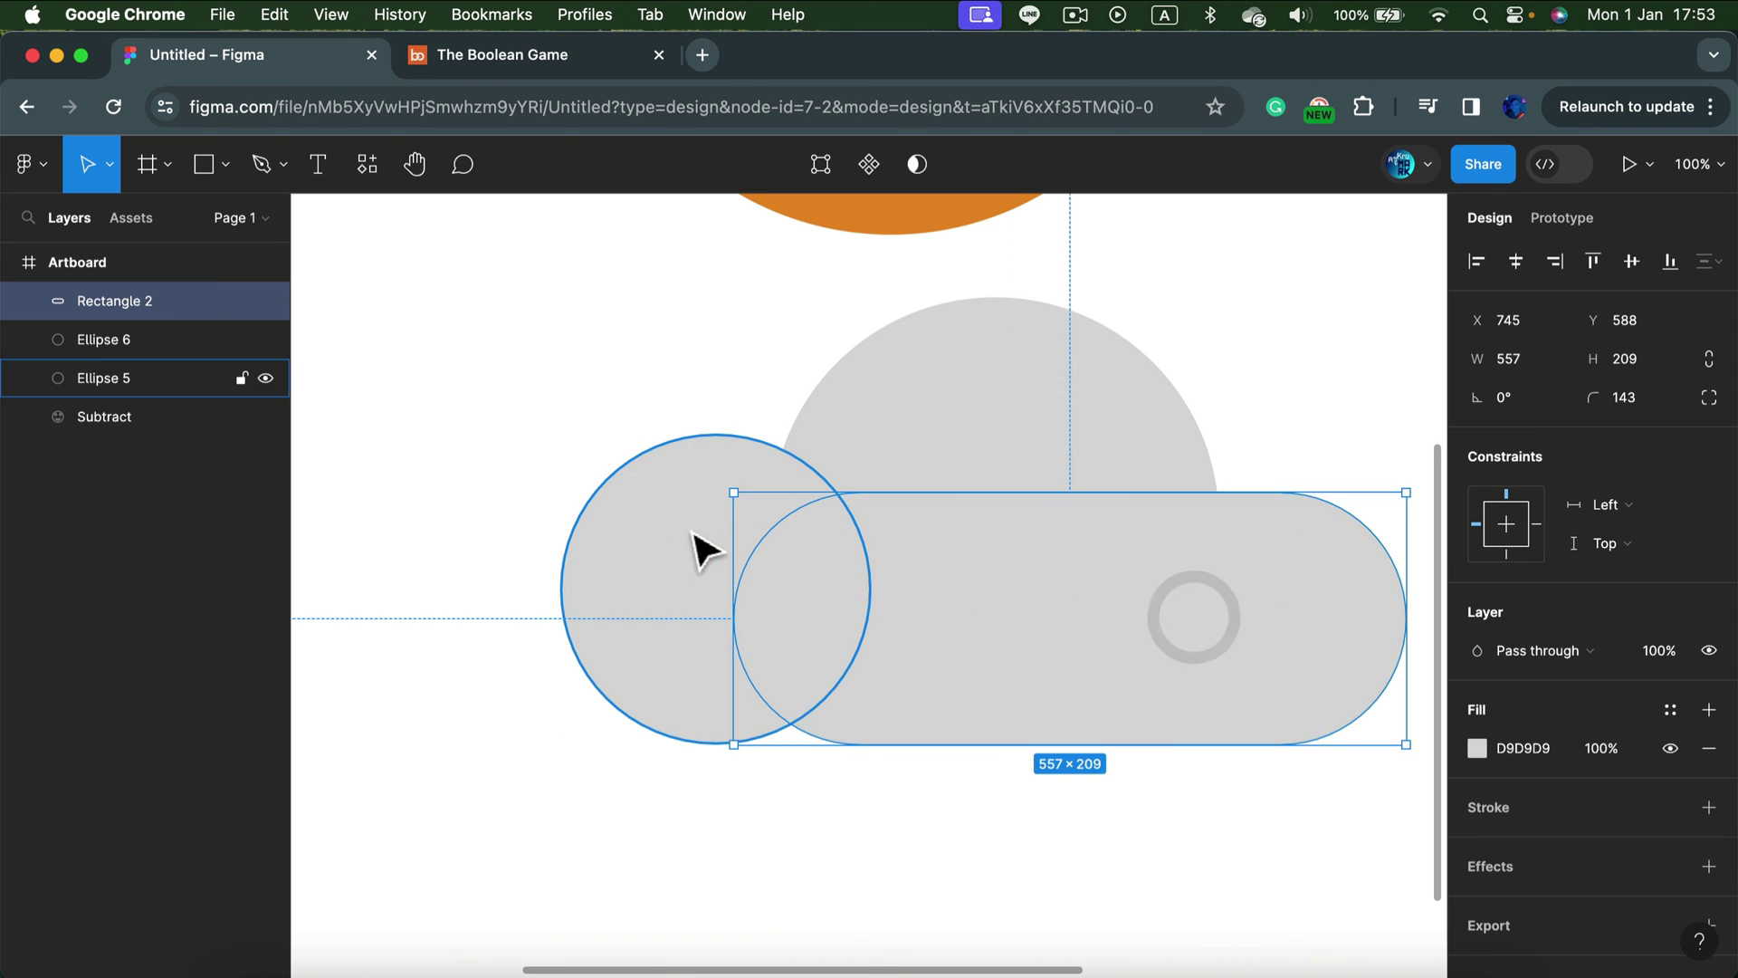
left_click_drag(675, 590, 796, 598)
left_click_drag(913, 399, 1012, 398)
left_click_drag(600, 263, 1391, 855)
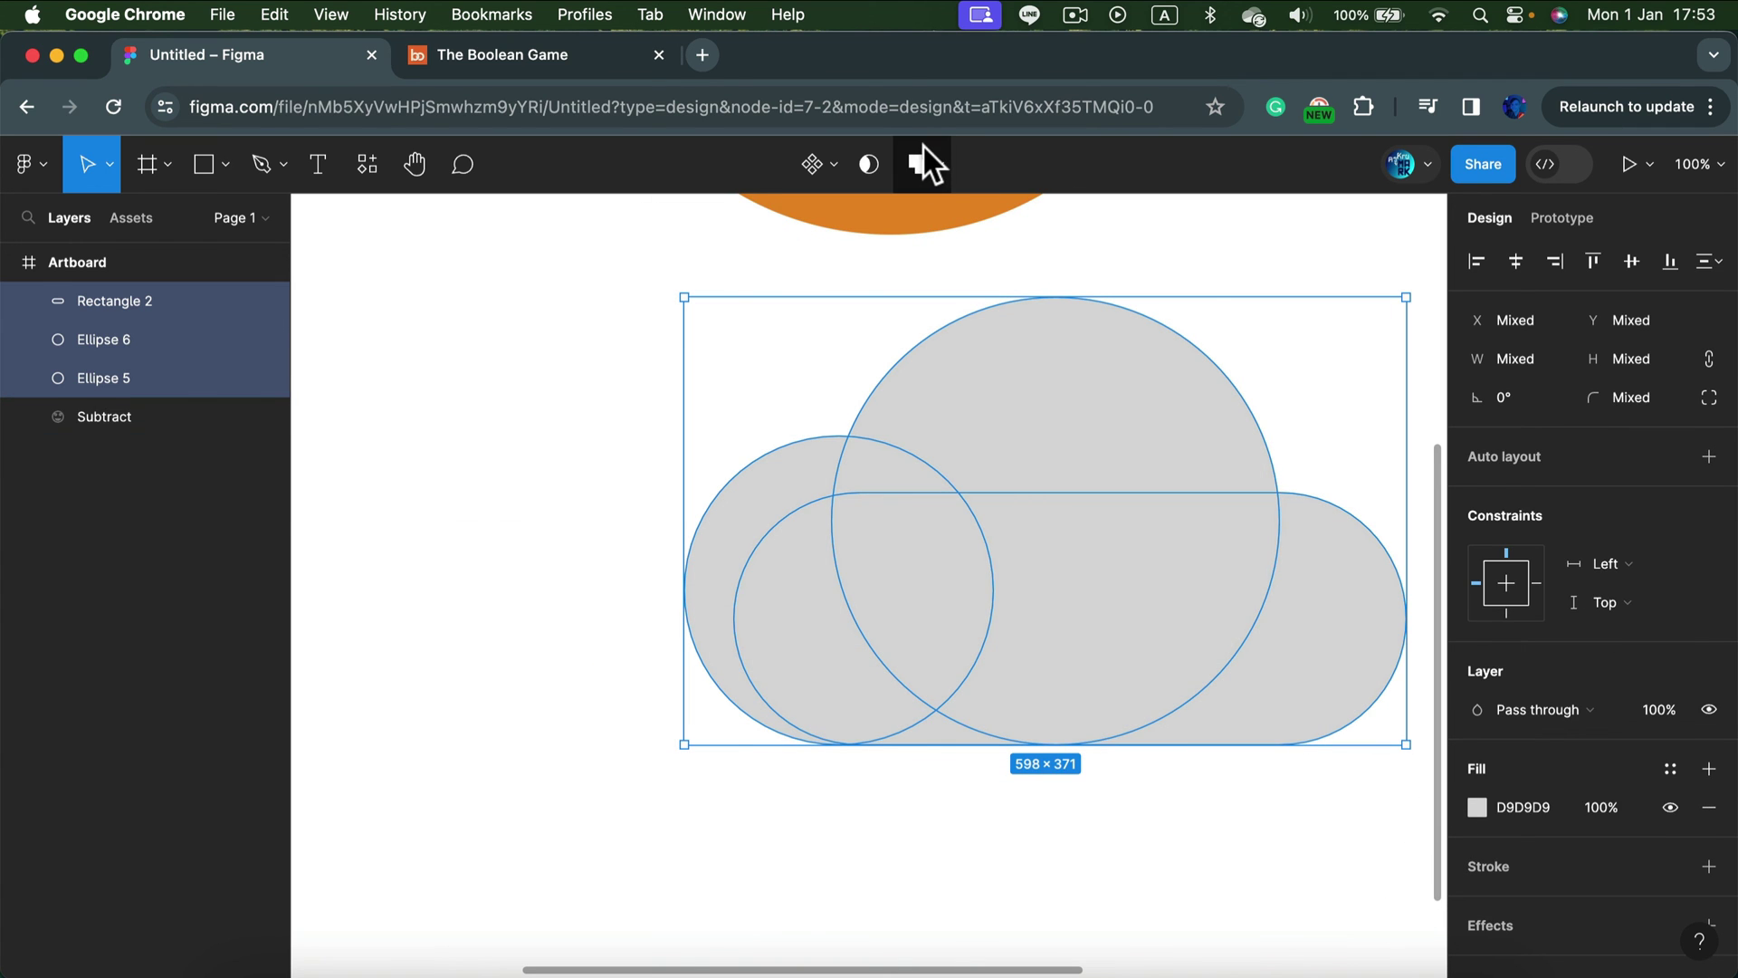
Unite the pill and circles into one Union shape filled light cyan 97F2ED
left_click(918, 158)
left_click(925, 168)
left_click(884, 225)
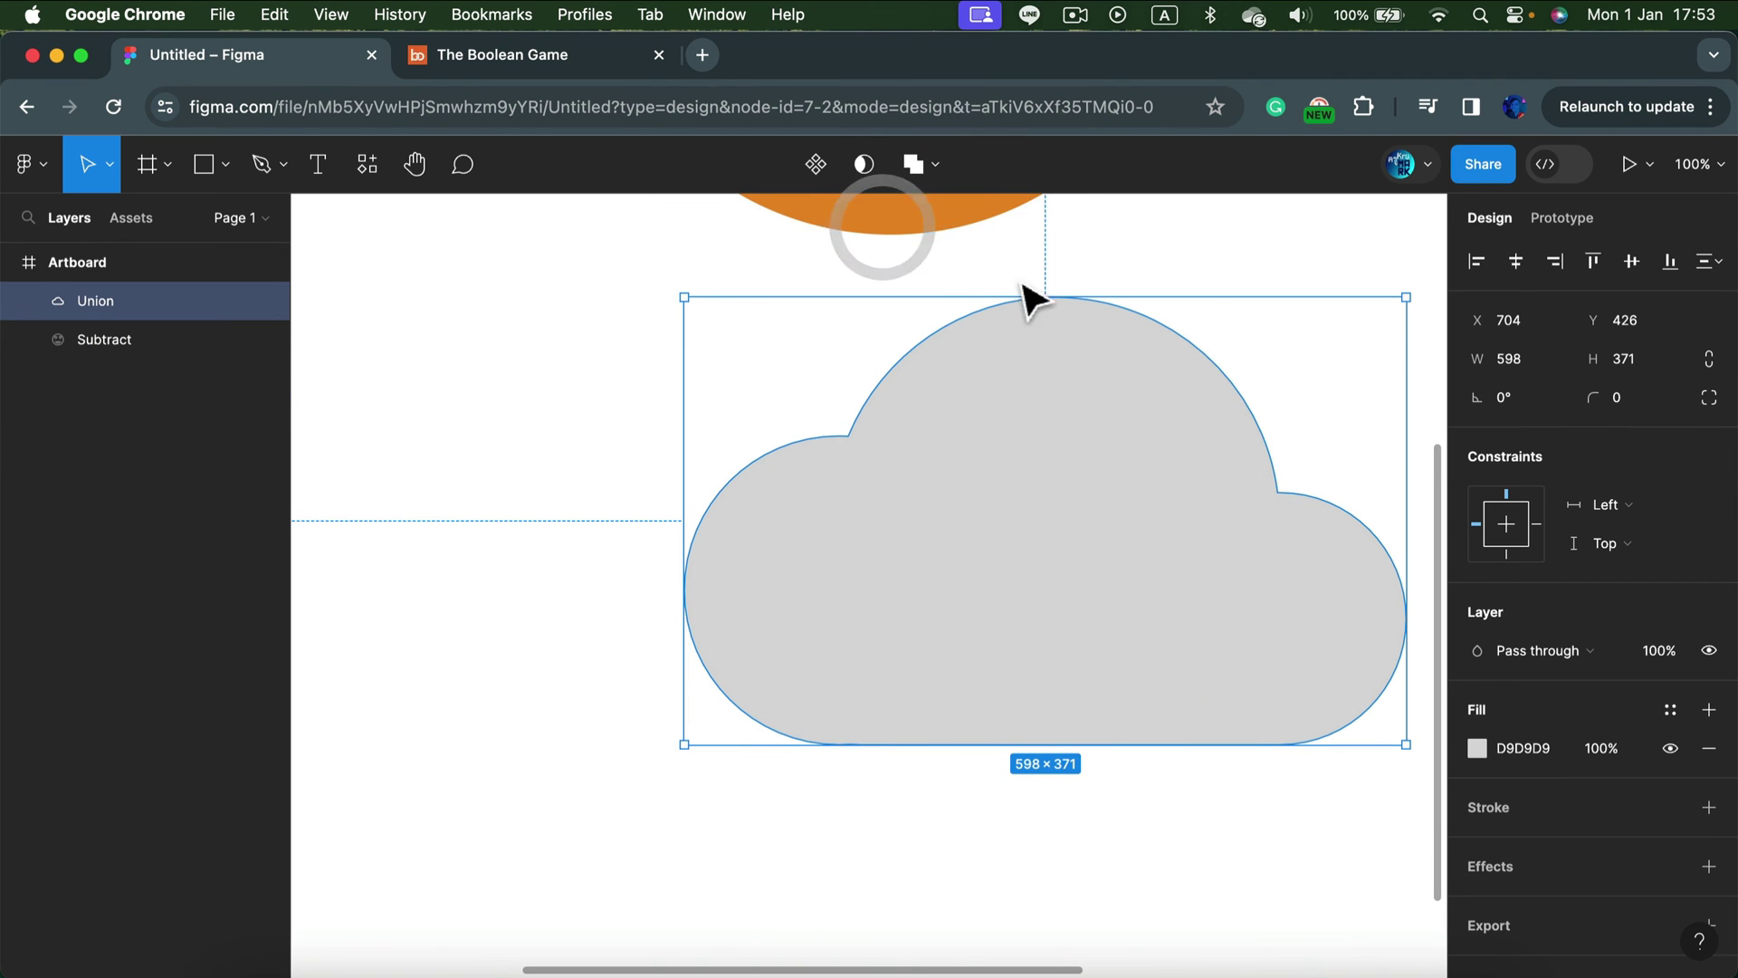
left_click(1481, 751)
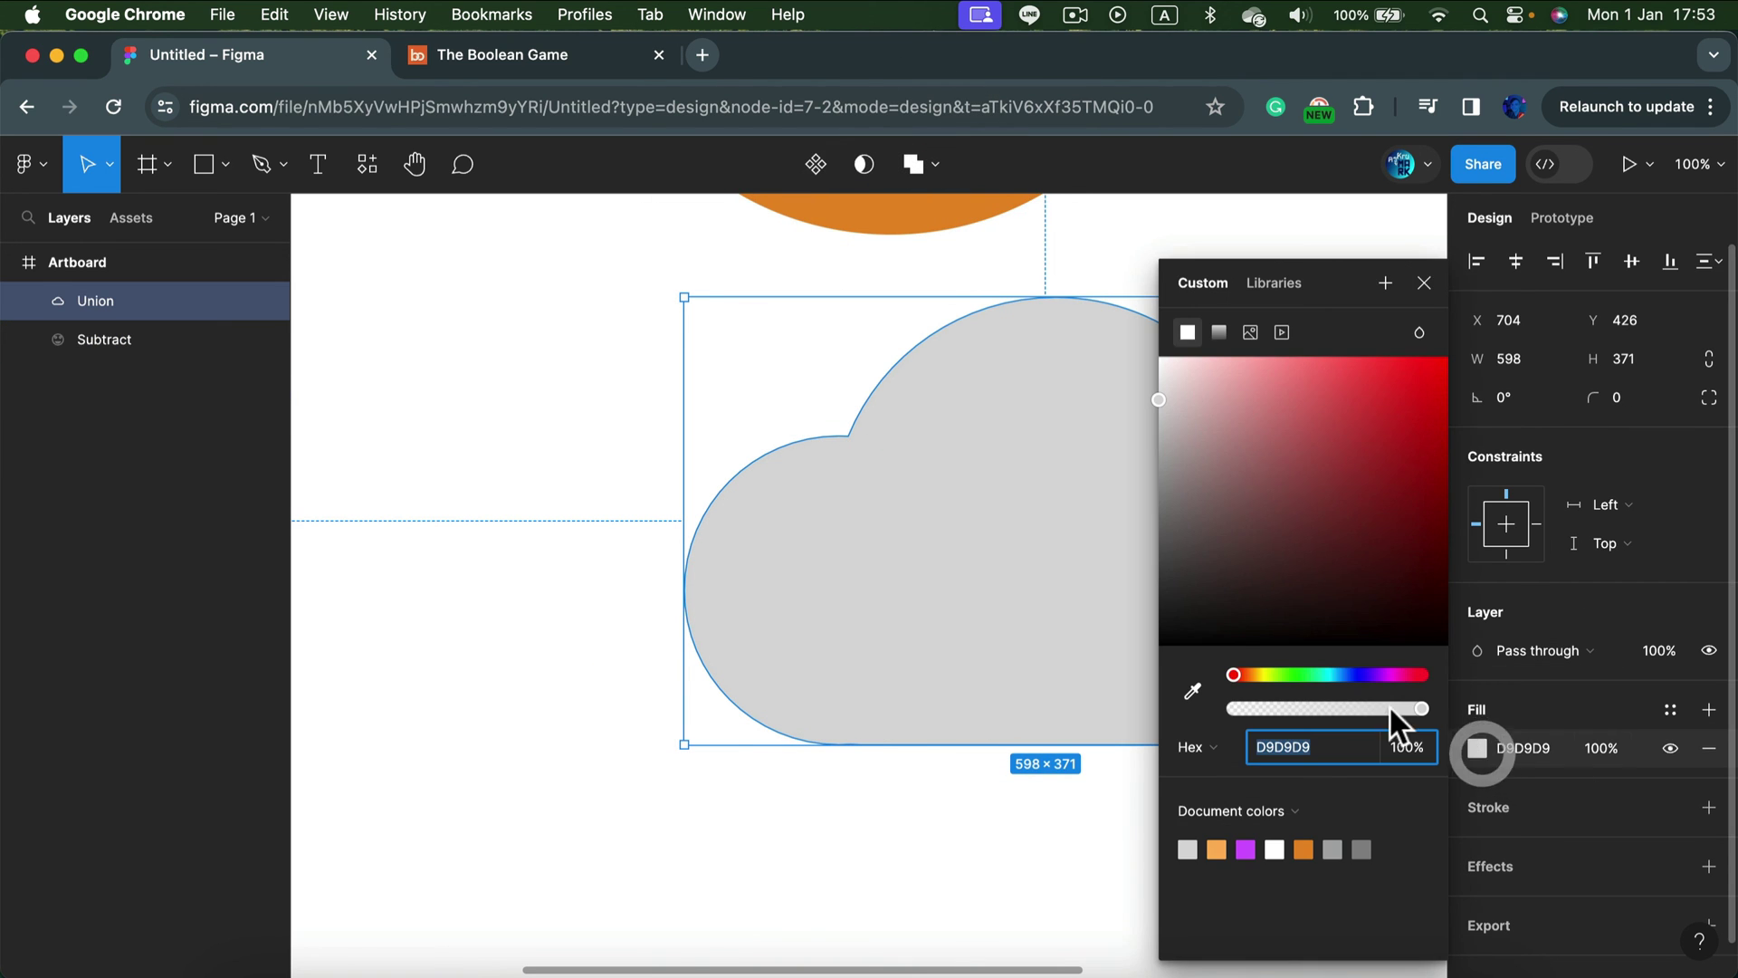
left_click(1325, 674)
left_click(1268, 371)
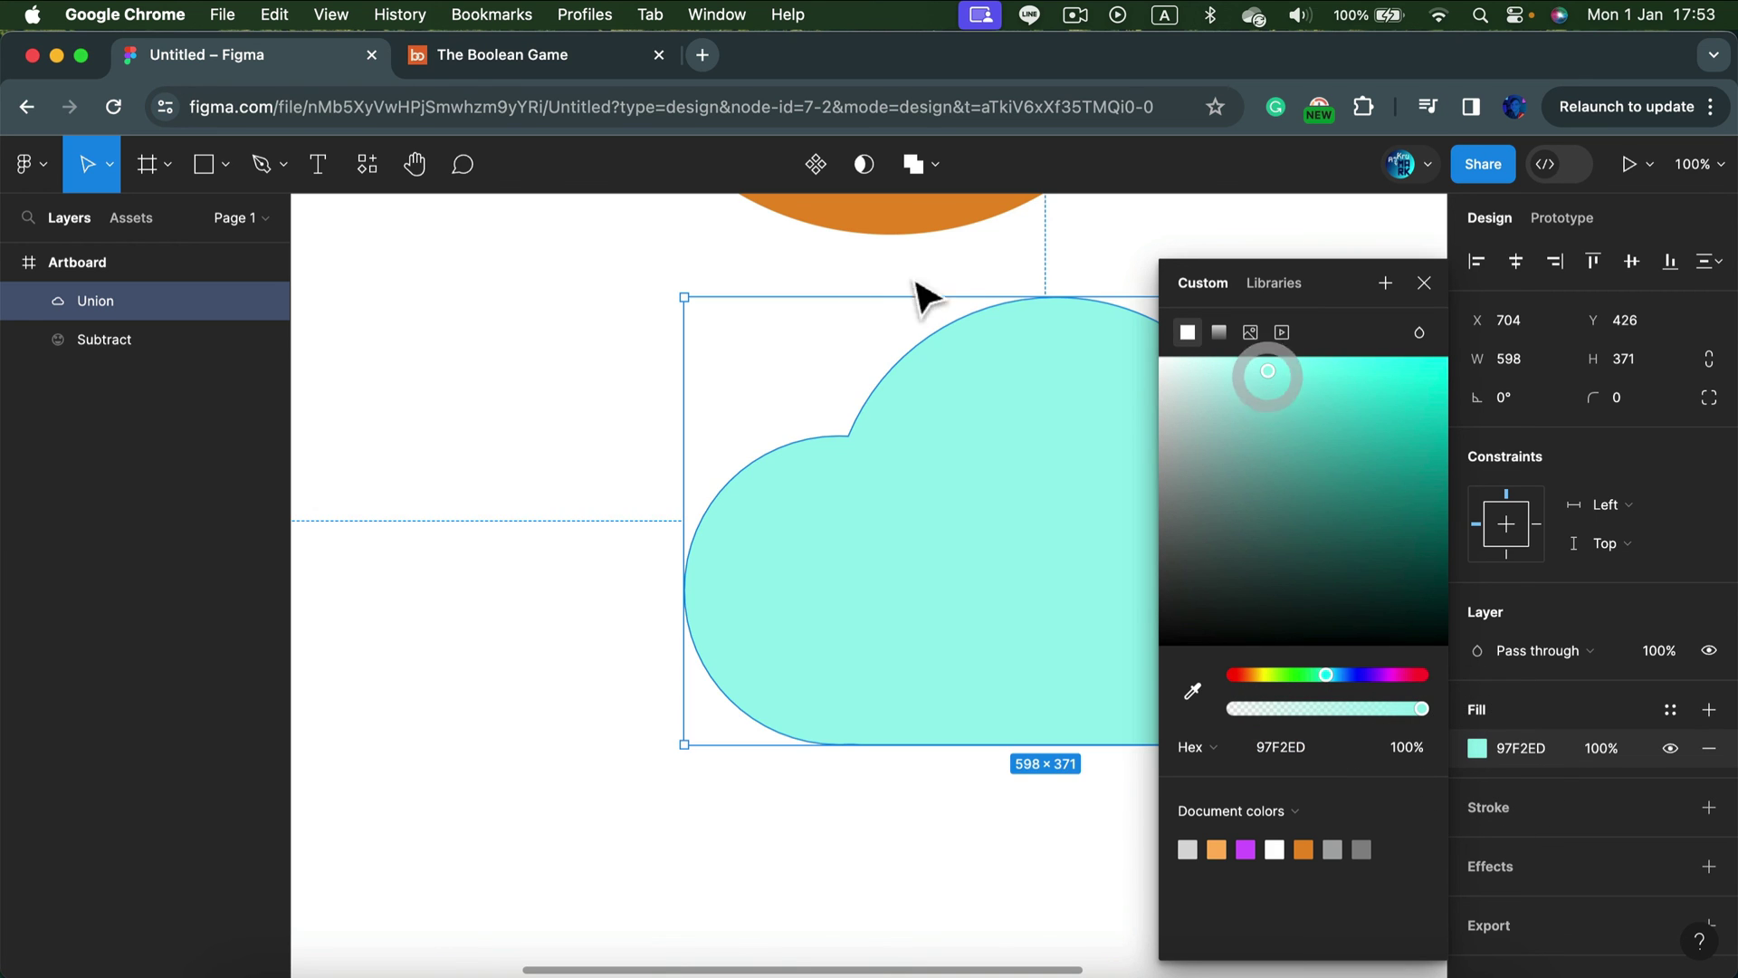
left_click(802, 330)
Move the orange smiley face up out of the way, reposition the shapes, and reselect the cloud
scroll(1032, 647, "up", 5)
left_click_drag(1172, 824, 958, 594)
left_click(1067, 241)
left_click_drag(1113, 357, 1059, 168)
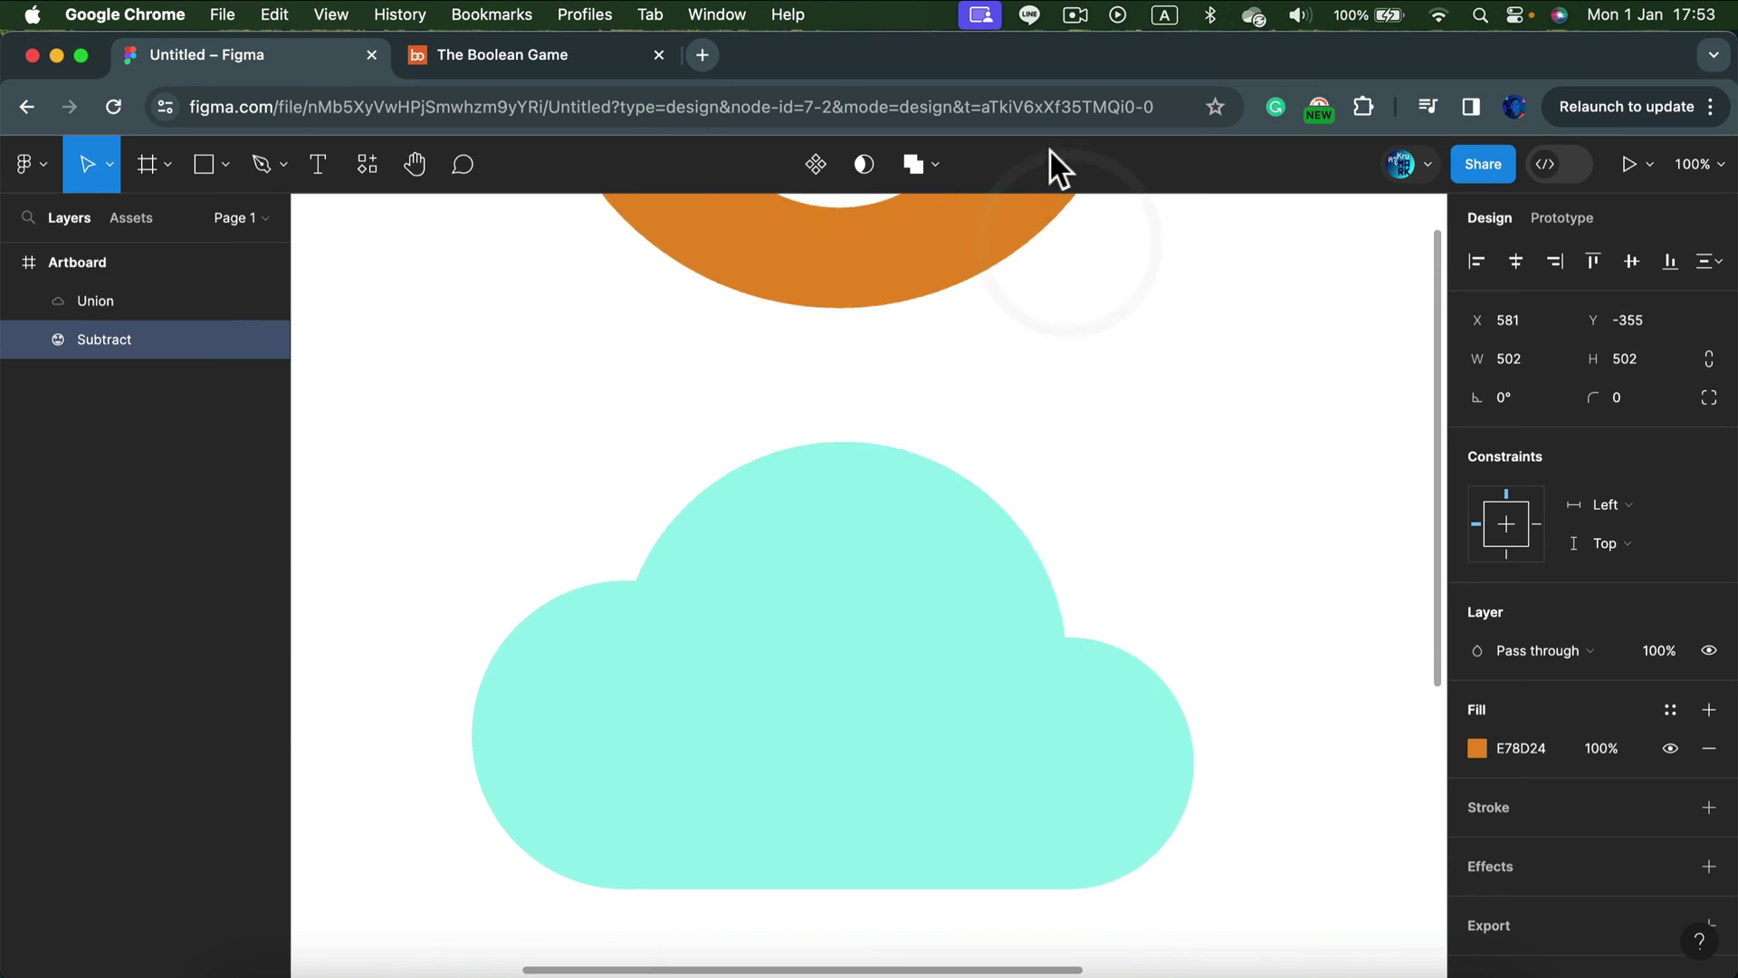
scroll(1078, 357, "up", 3)
scroll(1089, 555, "down", 6)
left_click_drag(840, 369, 842, 534)
left_click(1297, 318)
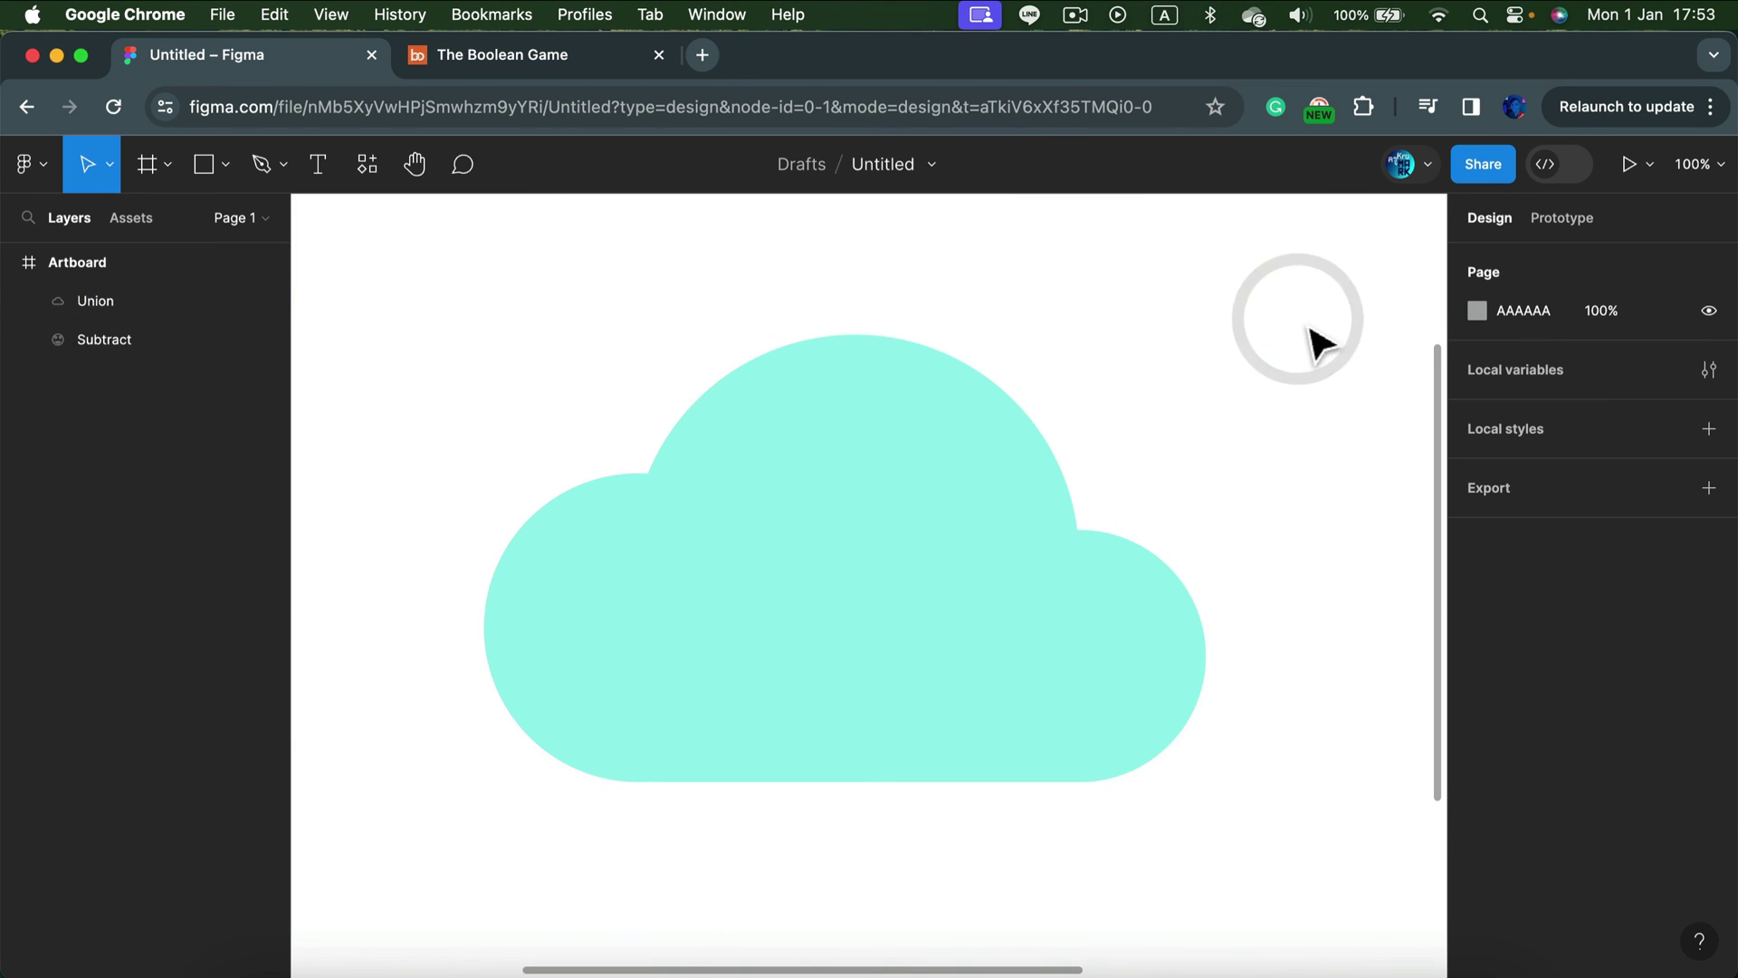
left_click(943, 497)
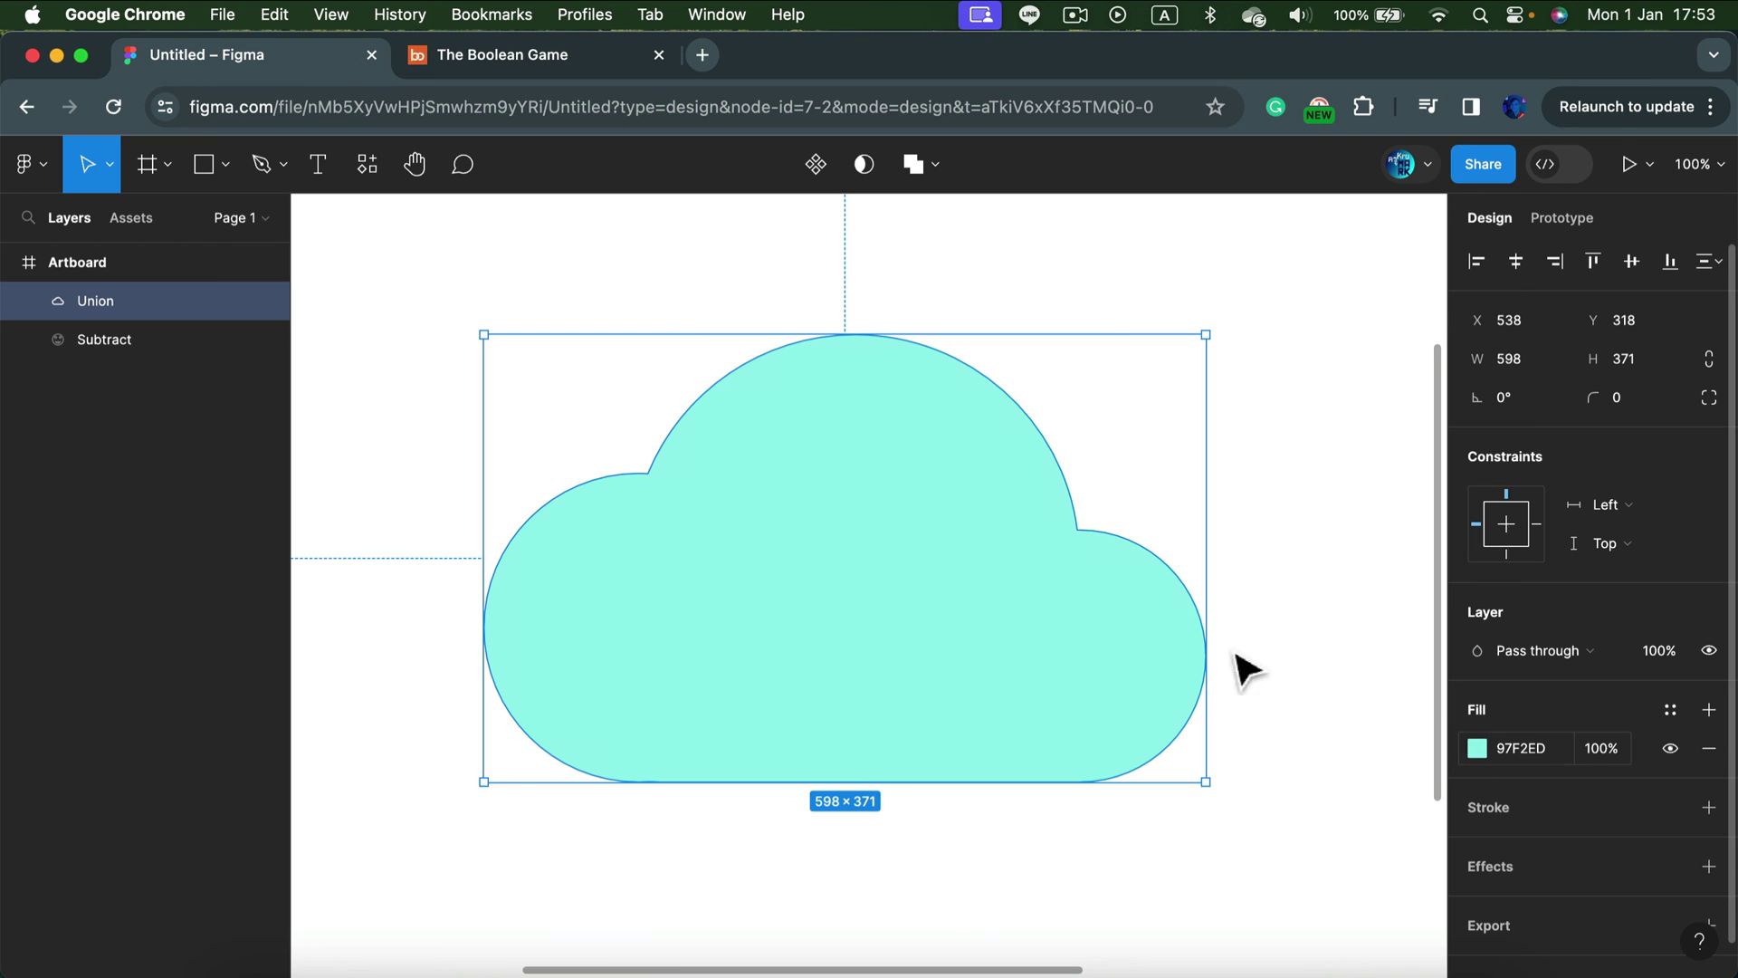
Add a black 000000 stroke to the cloud and thicken it to 22
left_click(1708, 807)
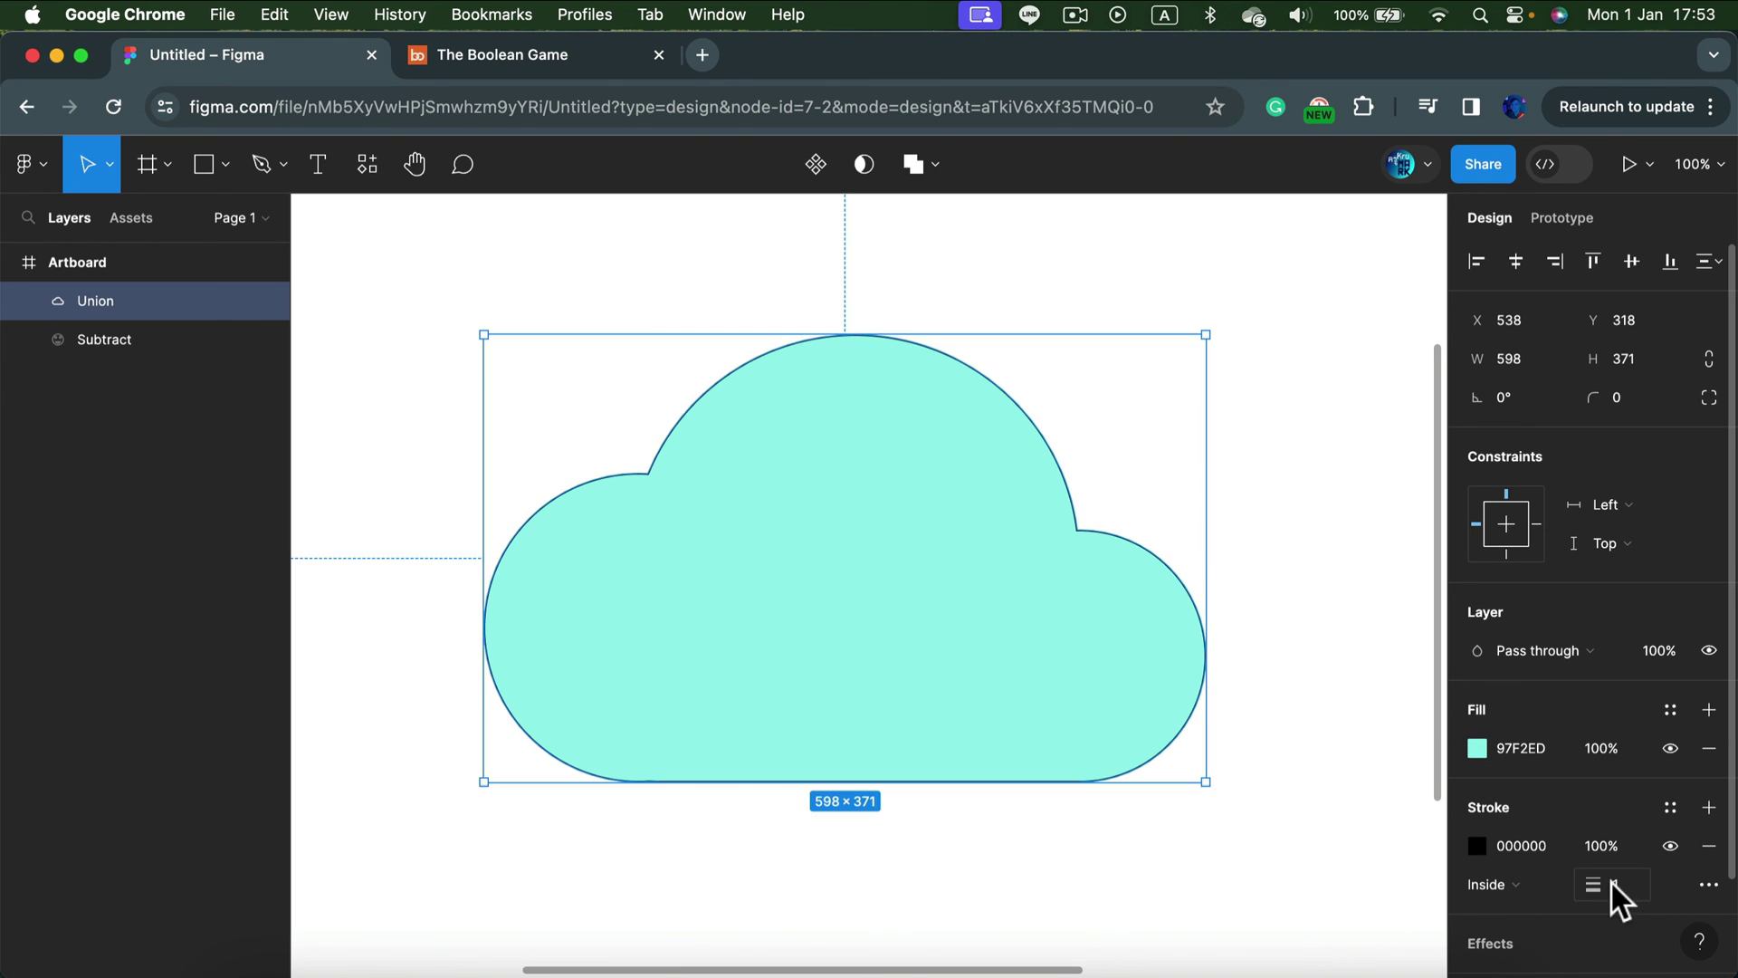
left_click_drag(1593, 884, 1658, 887)
left_click(1293, 316)
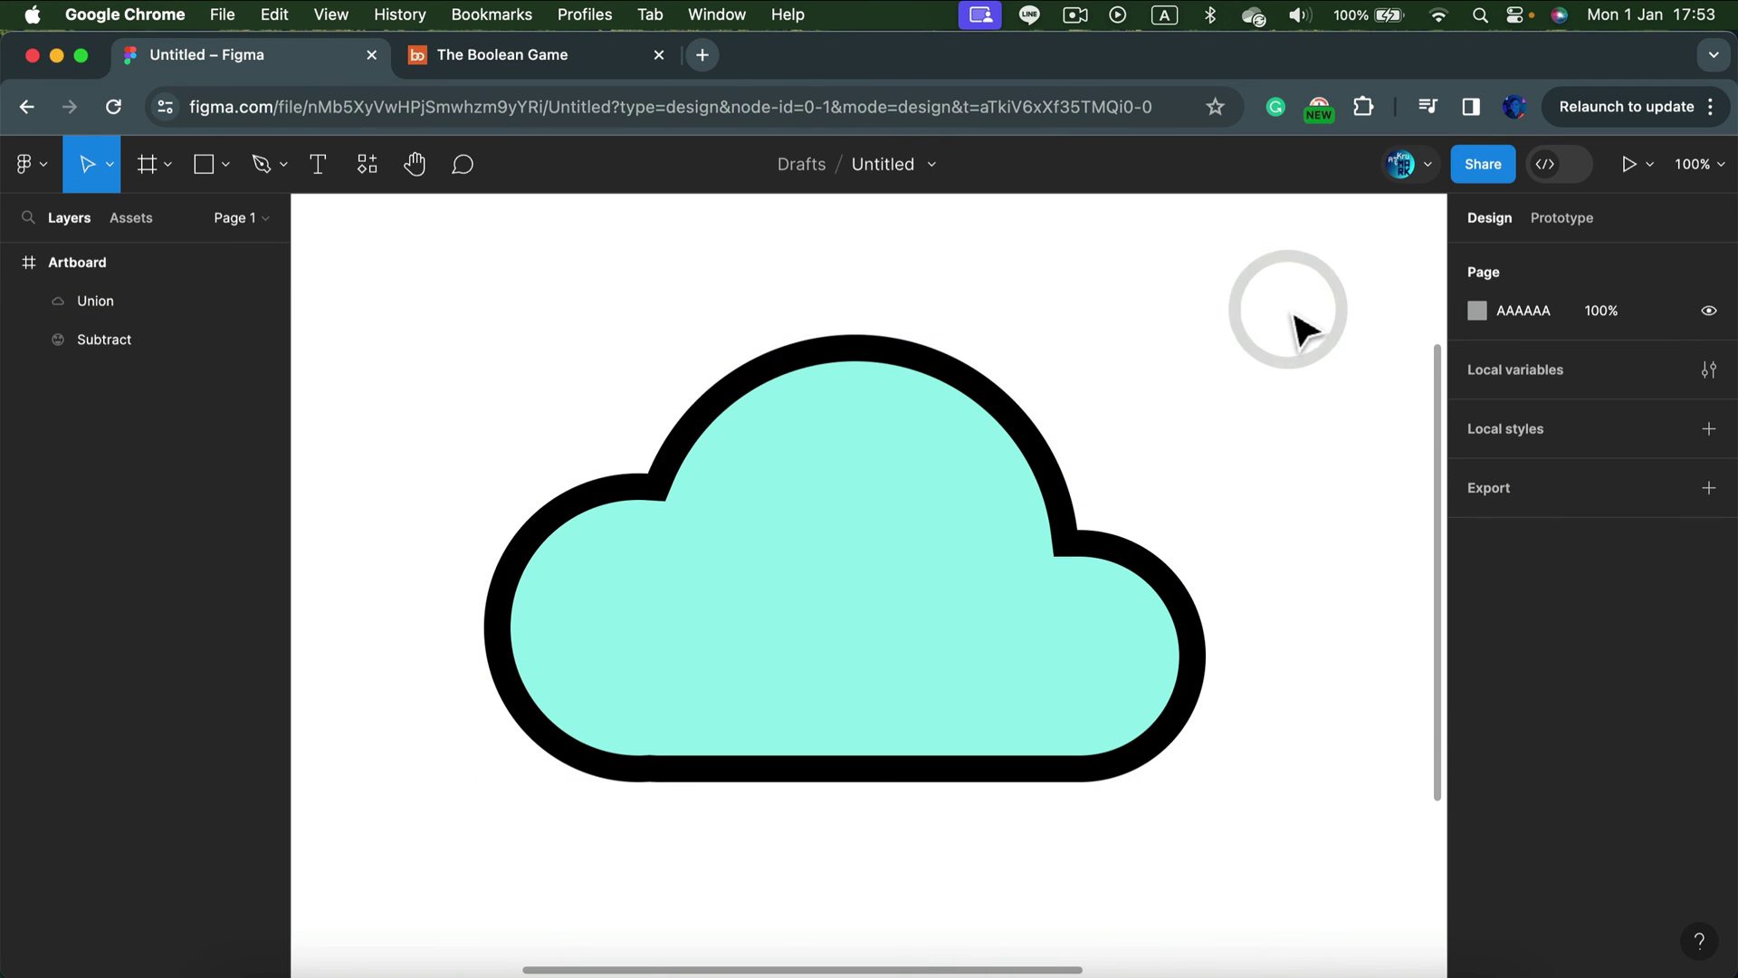